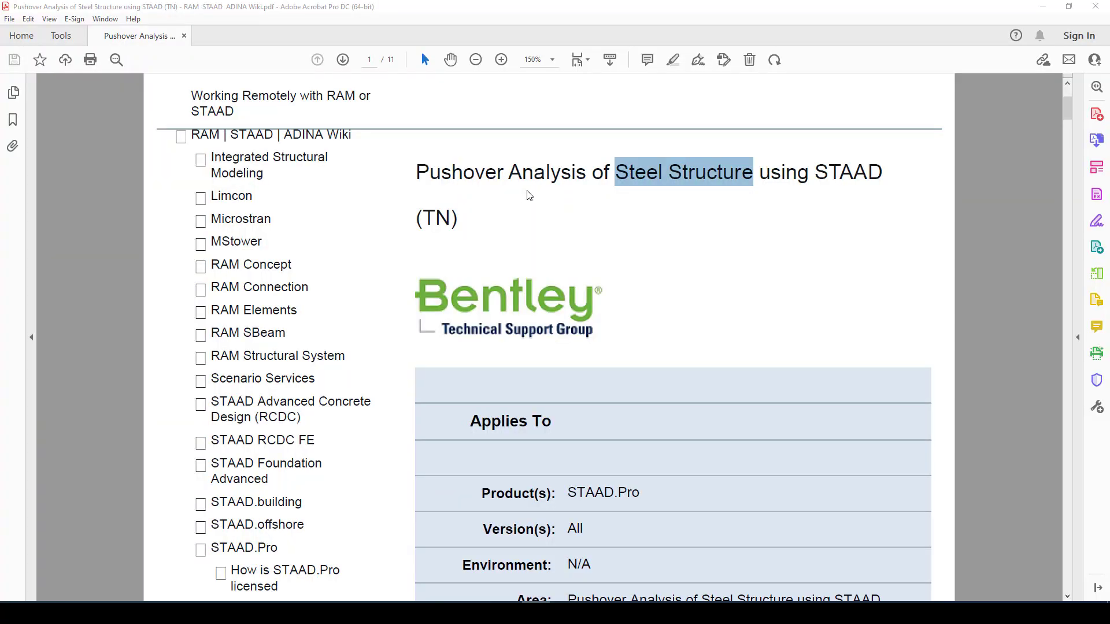
Read the pushover analysis definition in the PDF and select the terms FEMA 356, ATC 40 and capacity curve.
click(577, 203)
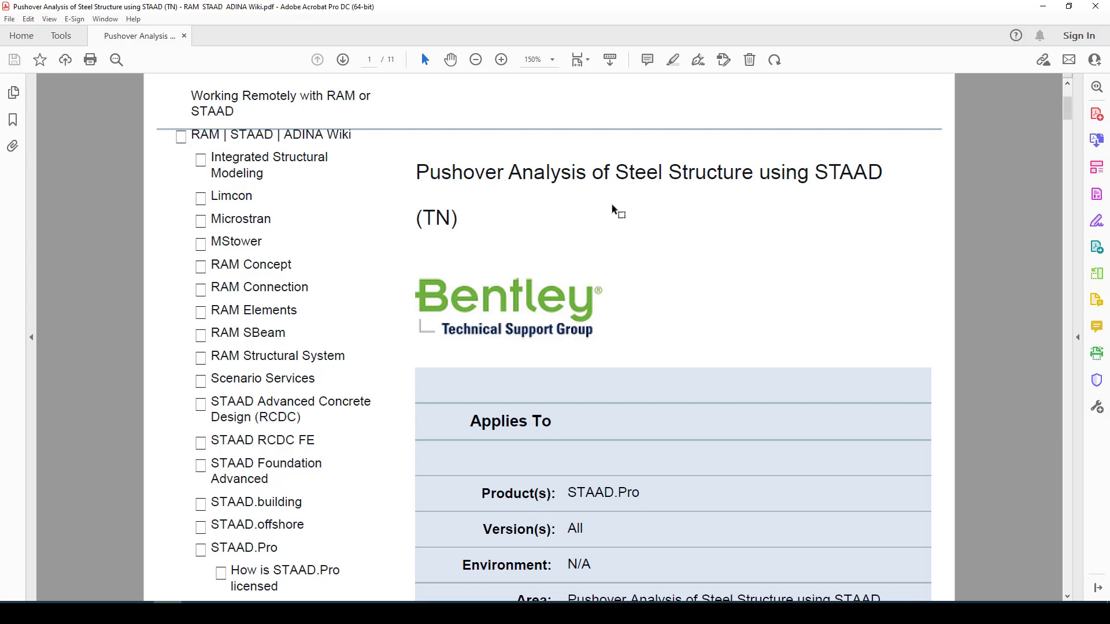
scroll(619, 230, down, 15)
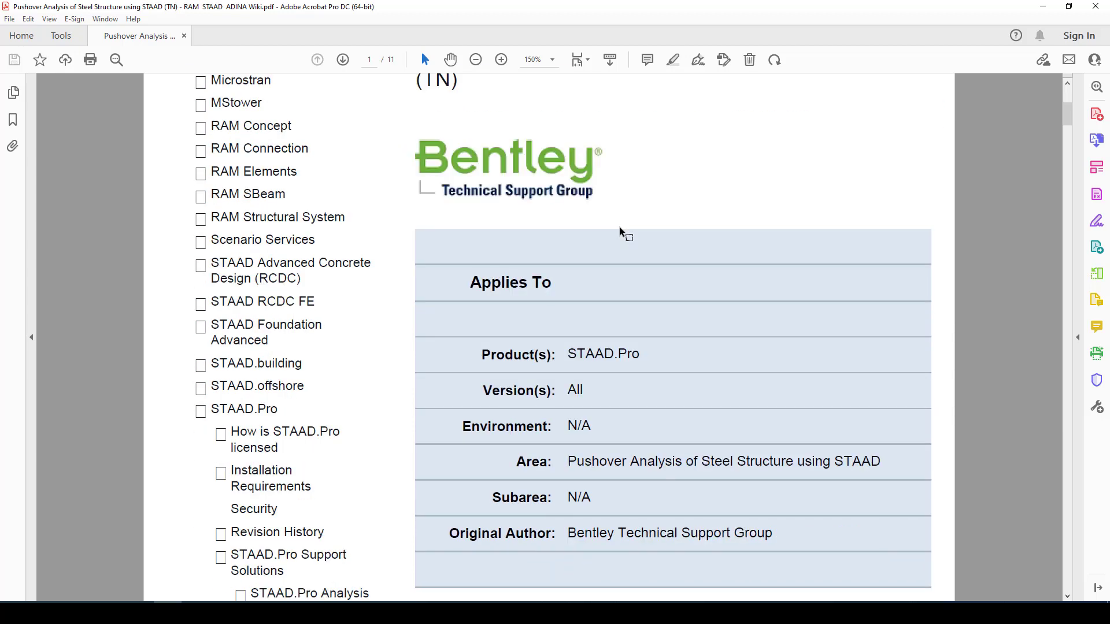
scroll(619, 231, down, 8)
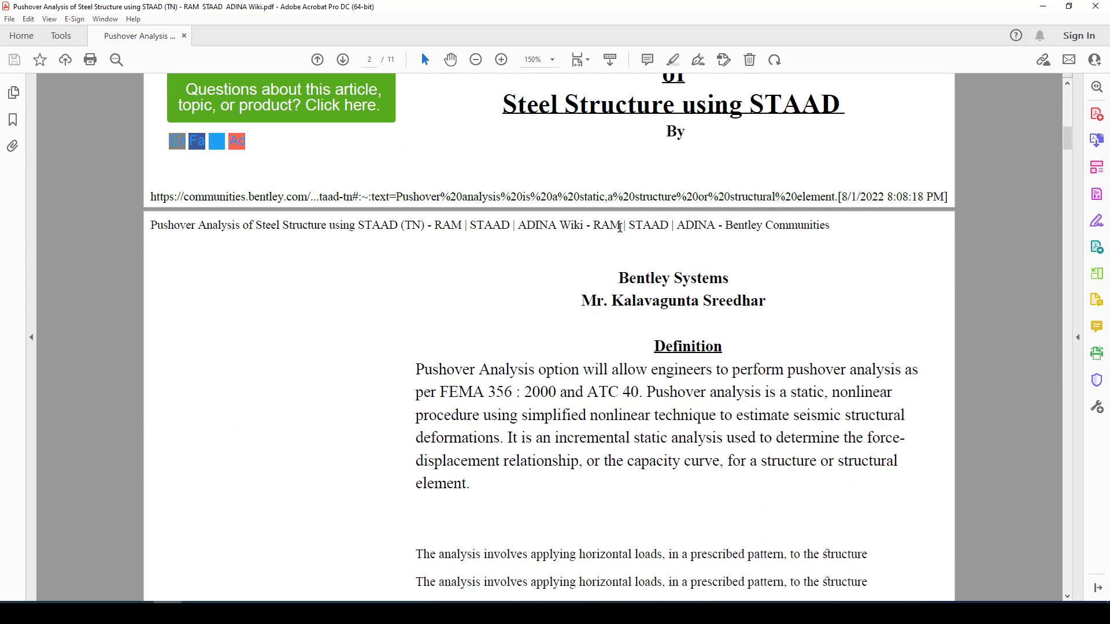
scroll(596, 336, down, 4)
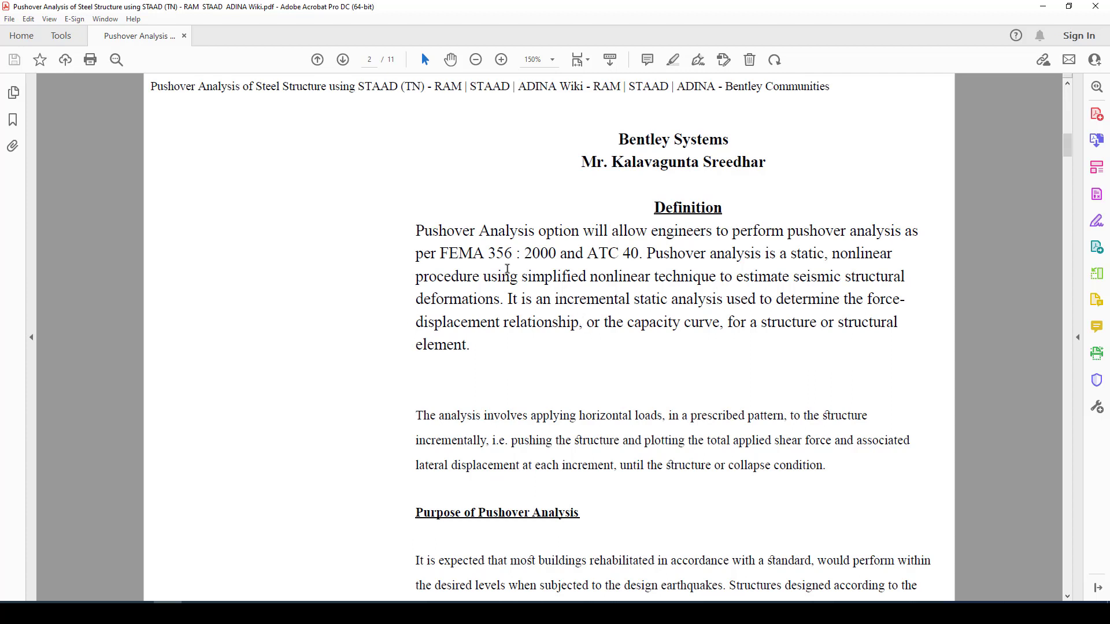
drag(442, 251, 517, 254)
drag(589, 254, 642, 255)
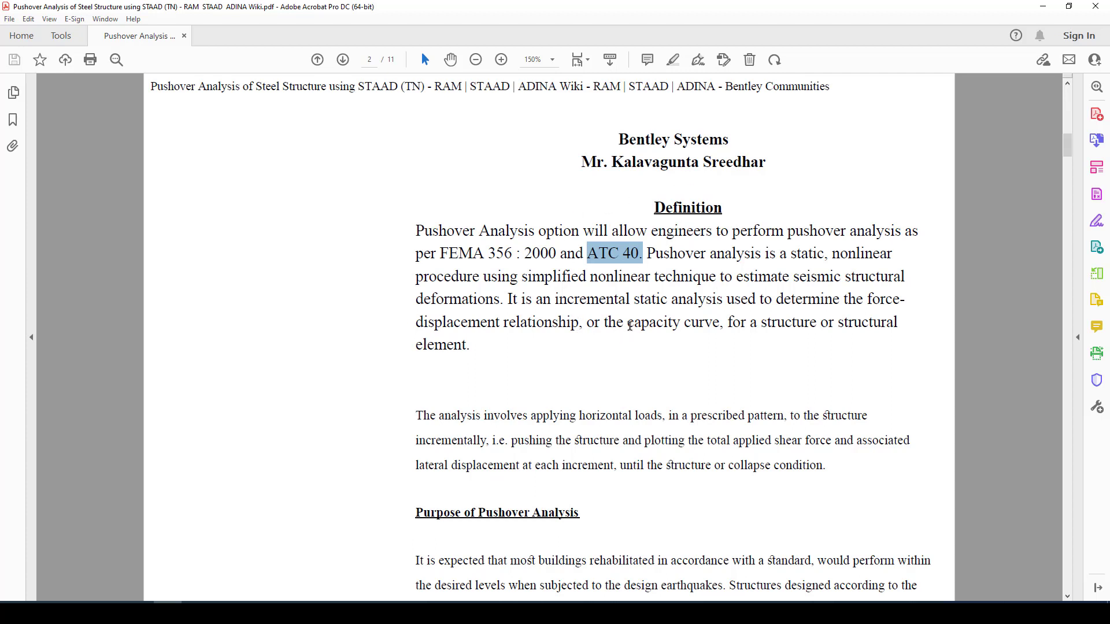
drag(629, 324, 720, 325)
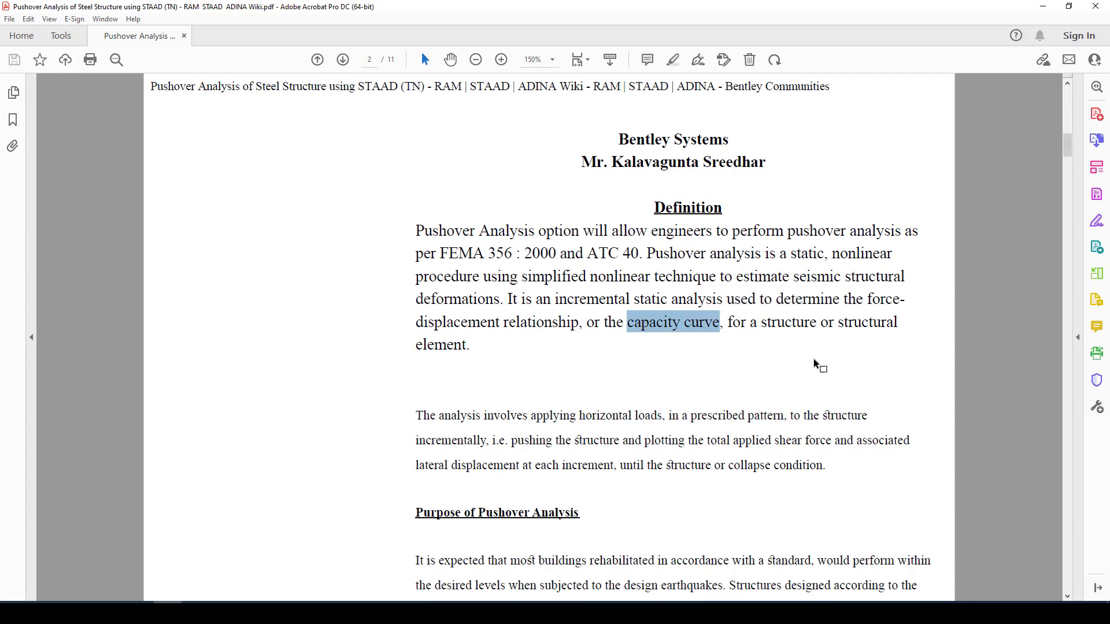
Read the sections on the purpose of pushover analysis, its underlying theory and the types of non-linearity.
scroll(664, 339, down, 3)
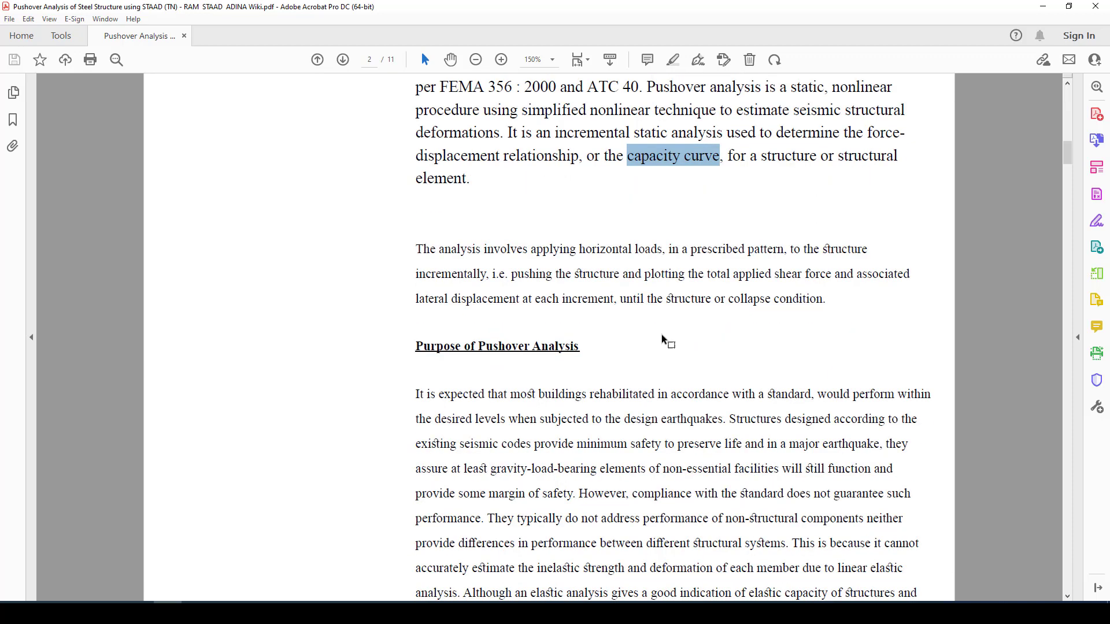
scroll(664, 341, down, 1)
scroll(653, 335, down, 2)
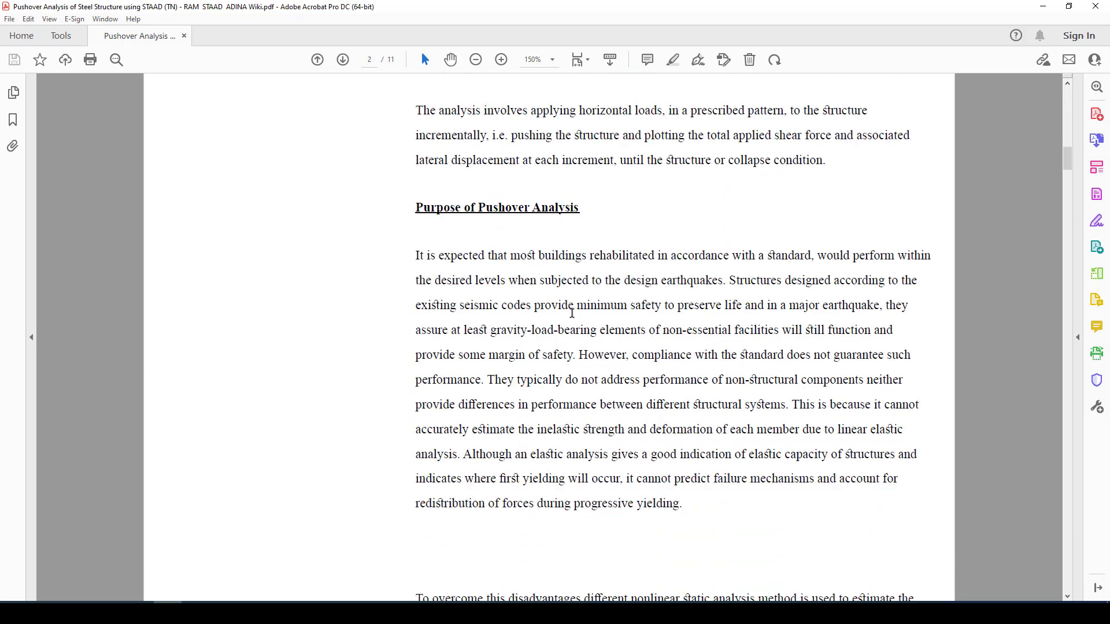
scroll(610, 379, down, 3)
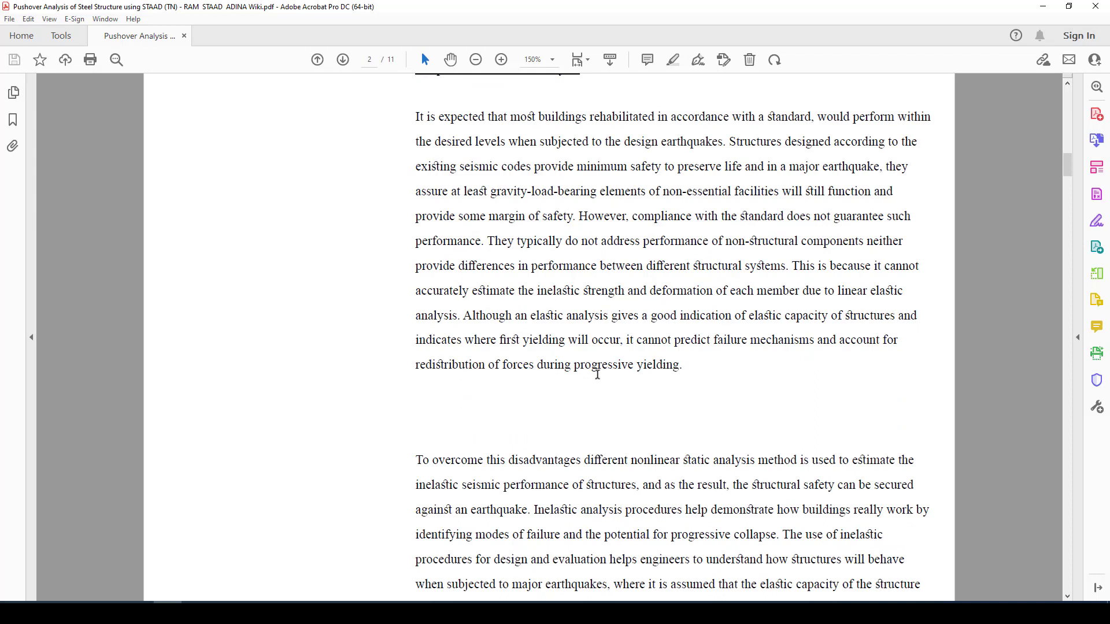
scroll(595, 373, down, 2)
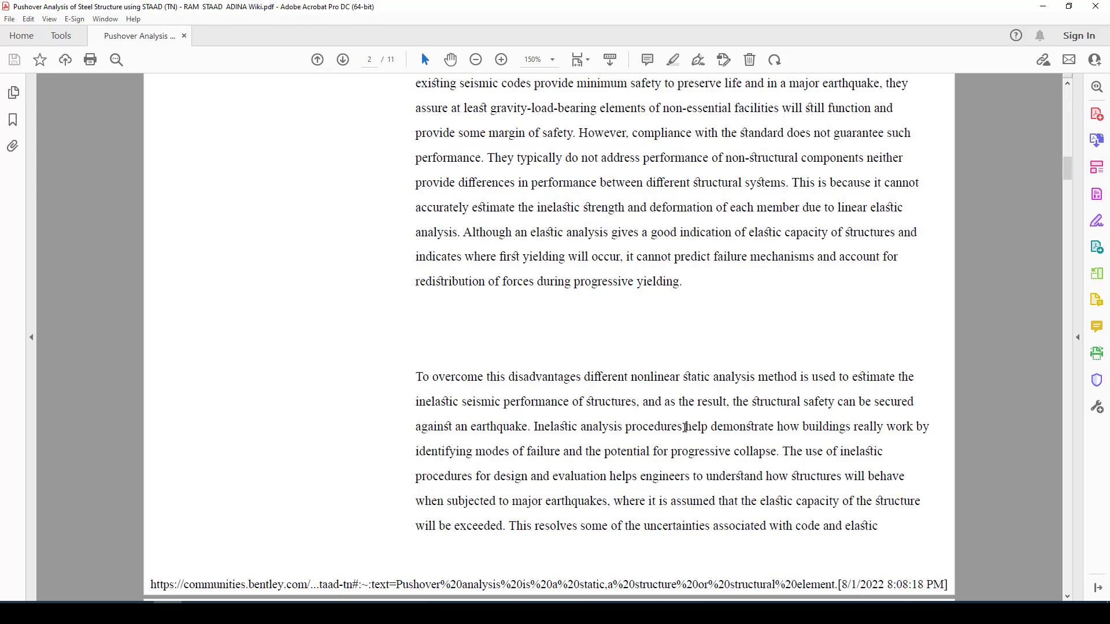
scroll(685, 428, down, 9)
scroll(643, 393, down, 5)
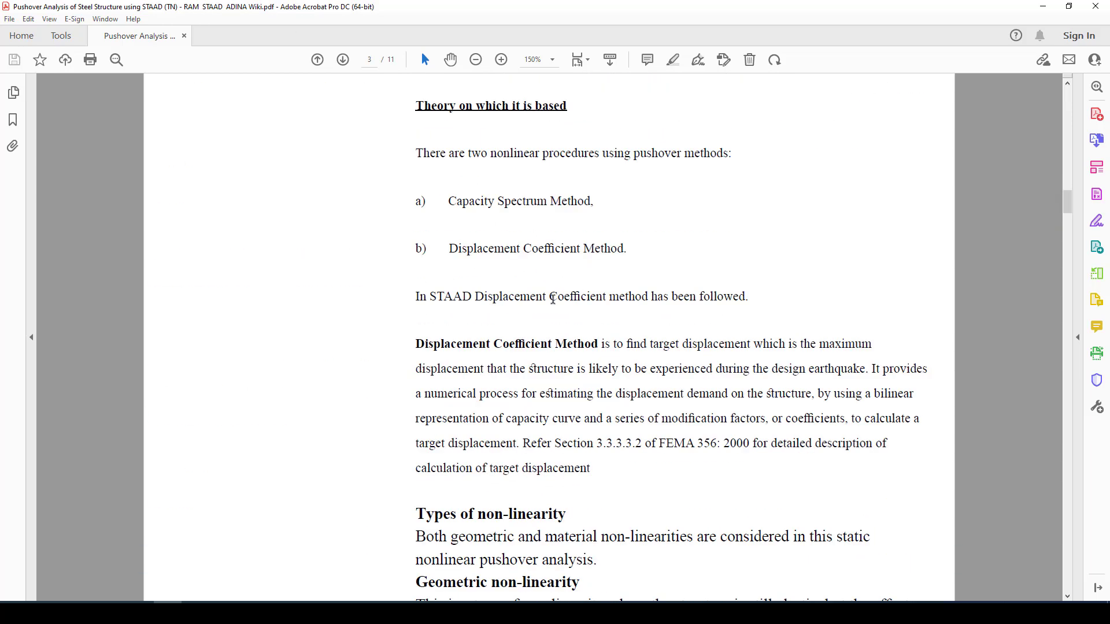
scroll(593, 356, down, 5)
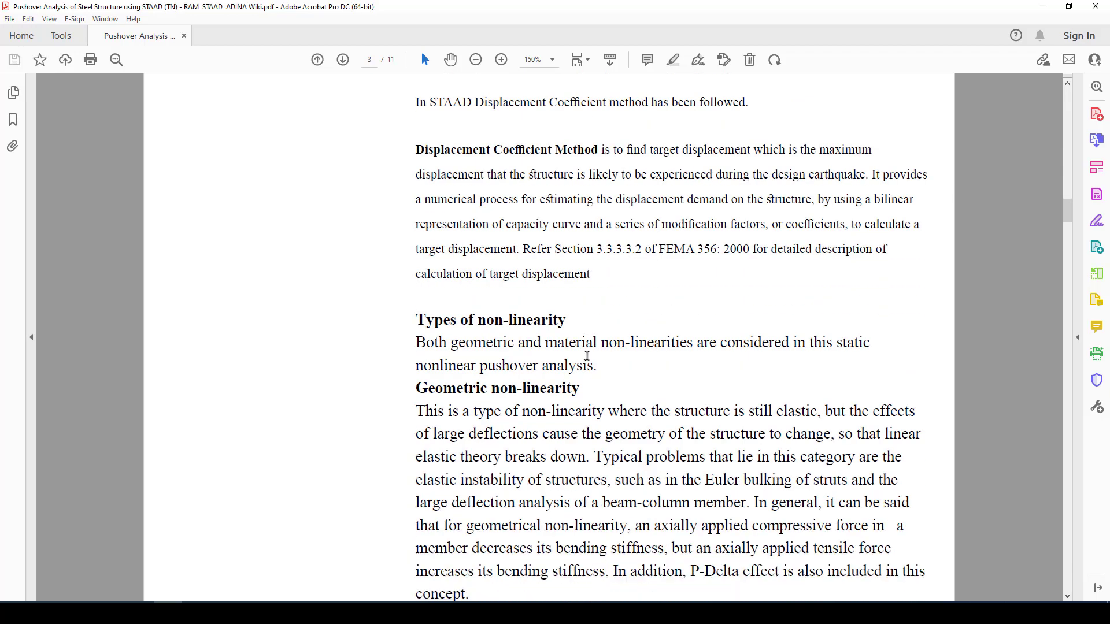
Examine the frame element hinge properties, the force-deformation diagram with points A to E, and the lateral load distribution methods.
scroll(590, 341, down, 10)
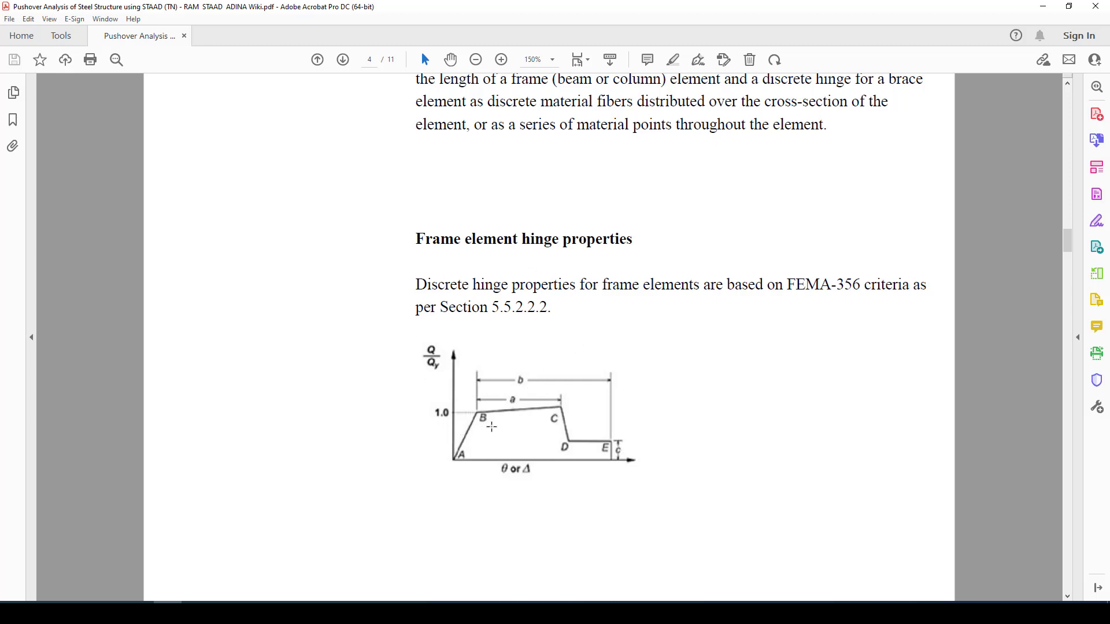
scroll(491, 428, down, 1)
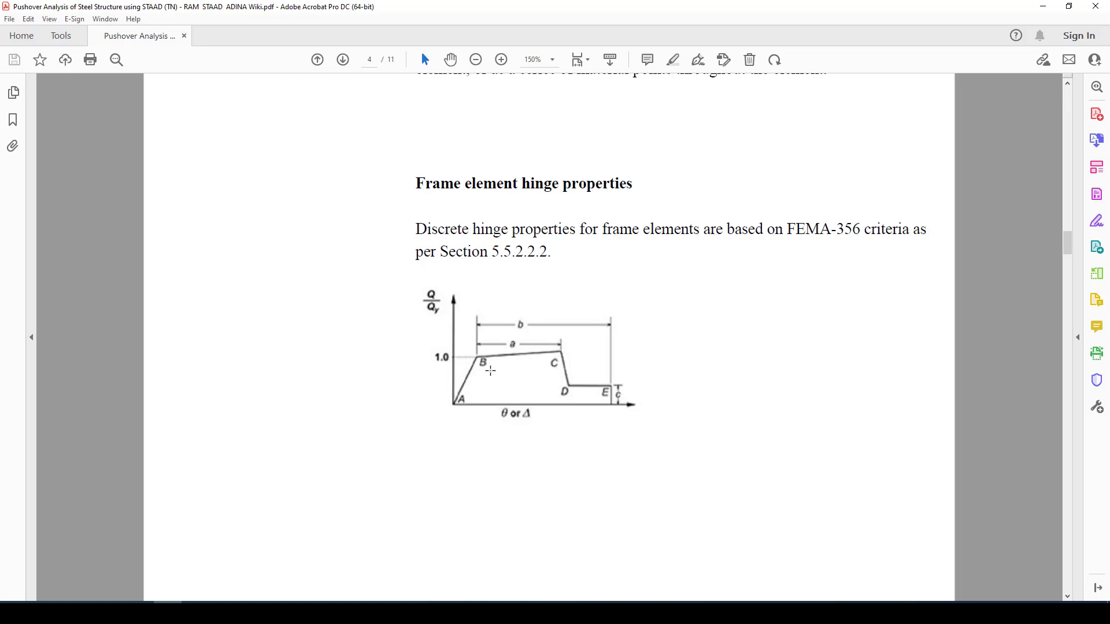
scroll(490, 373, down, 3)
scroll(491, 374, down, 10)
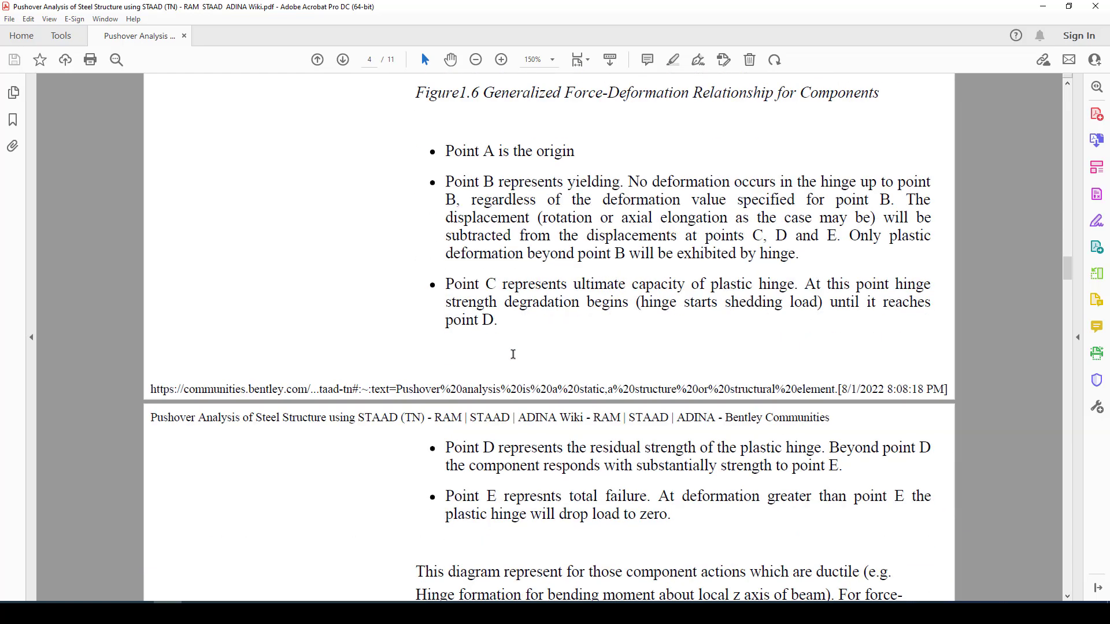
scroll(513, 354, down, 1)
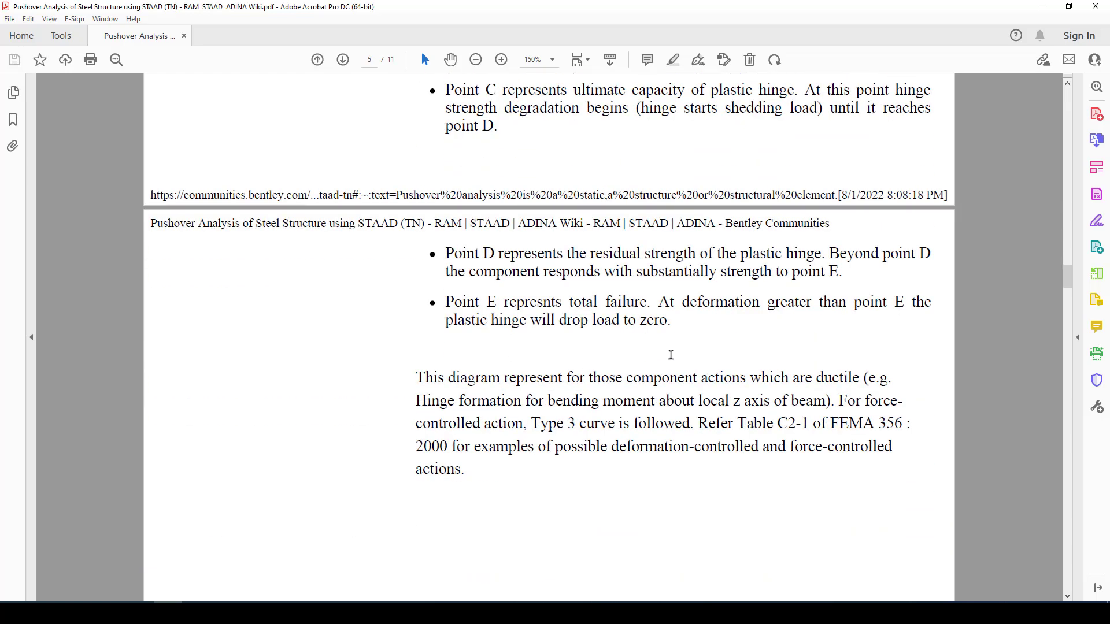
scroll(659, 352, down, 15)
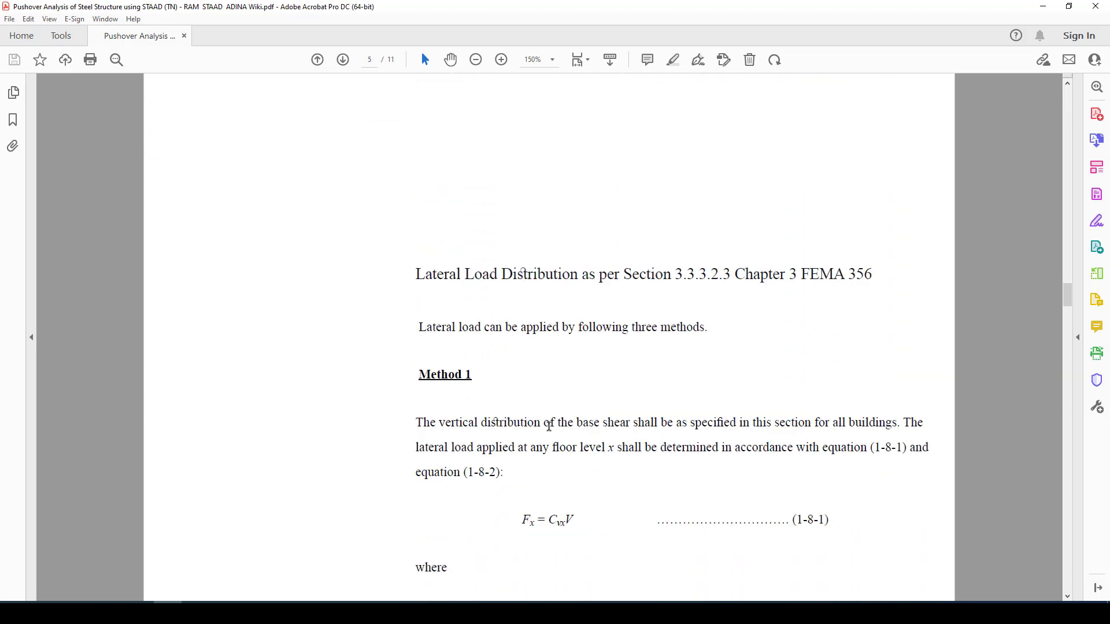
scroll(549, 426, down, 6)
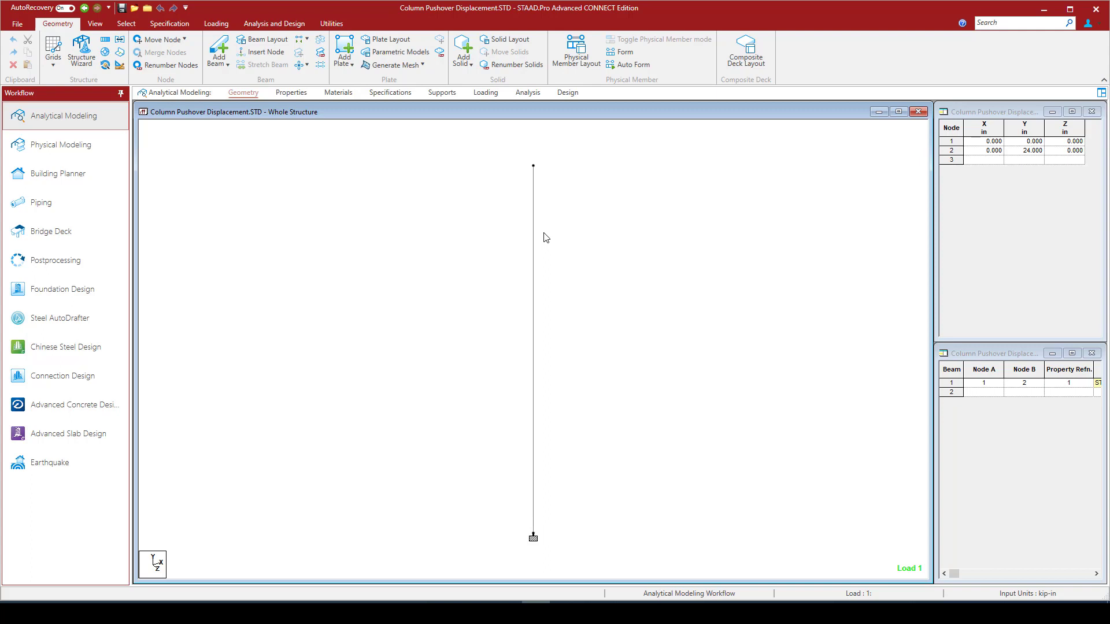
In STAAD.Pro, inspect the column geometry and select node 2's Y coordinate in the node table.
click(291, 92)
click(242, 92)
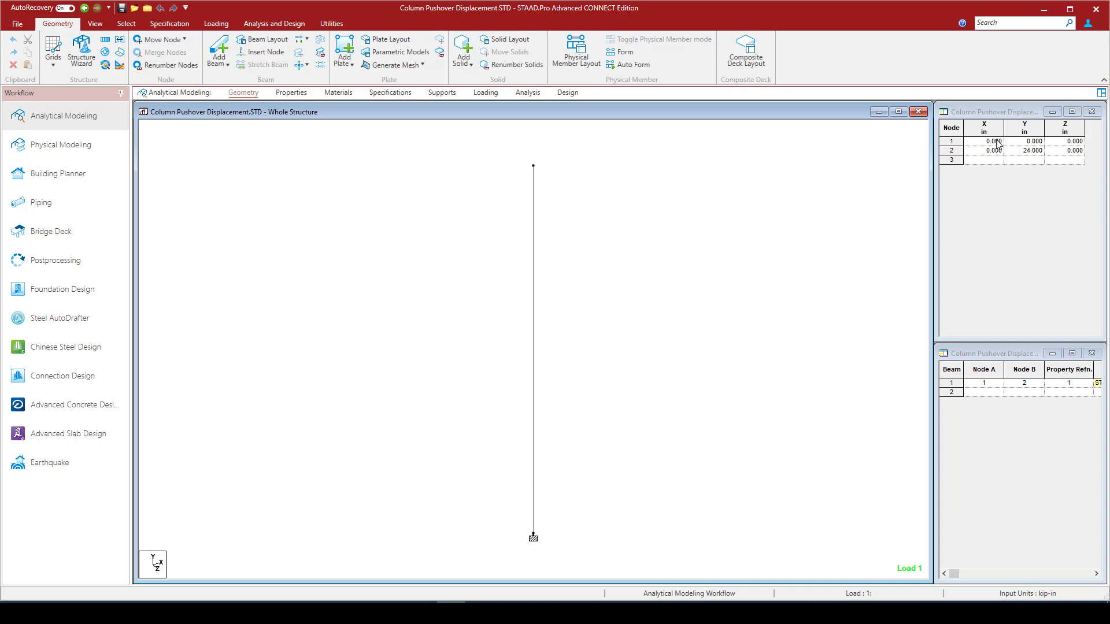
click(1025, 150)
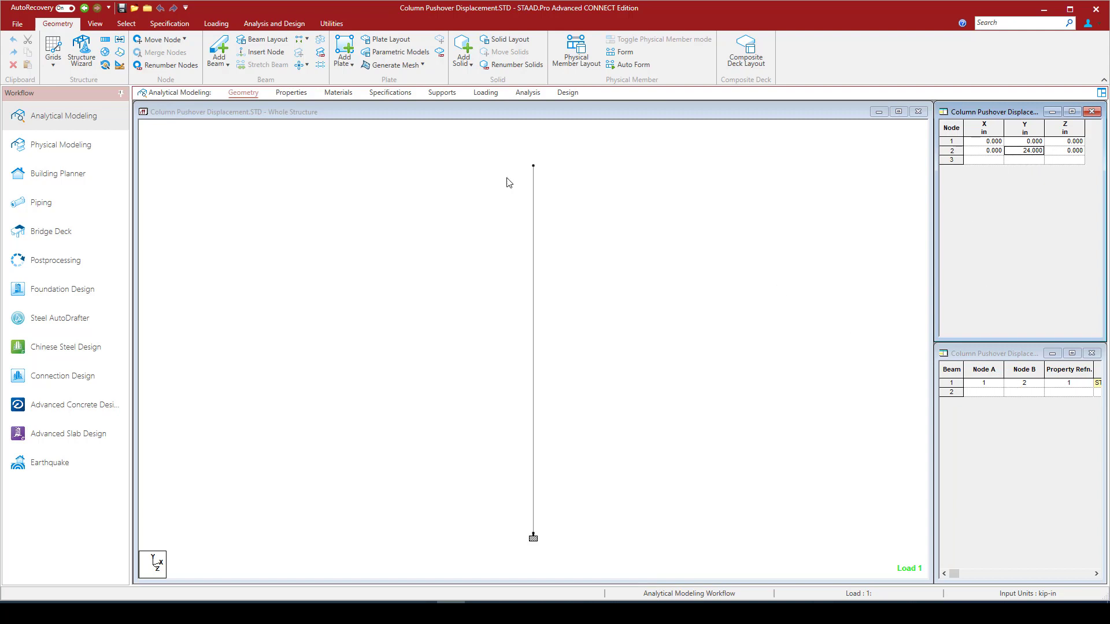
Highlight the column assigned the W16X77 section and inspect it in a rotated 3D rendering.
click(292, 93)
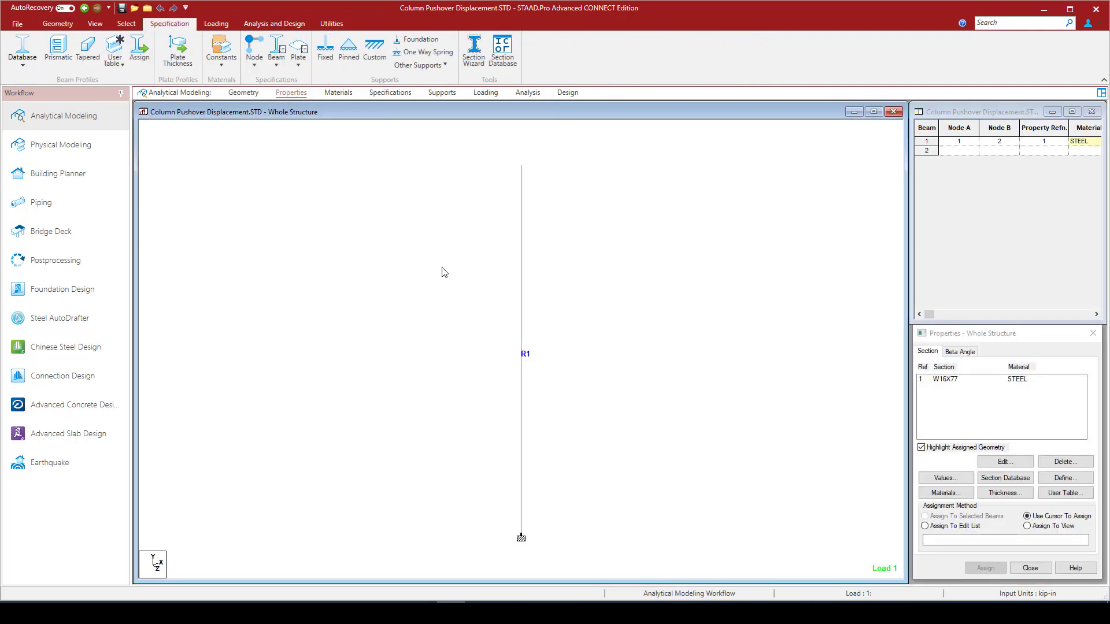
click(937, 383)
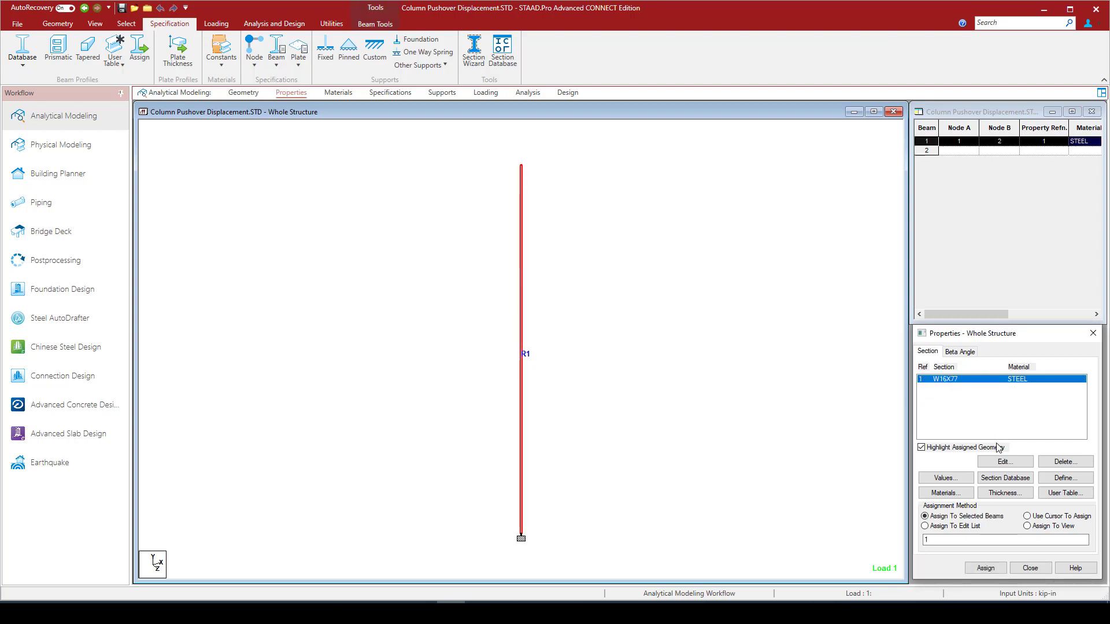
right_click(564, 193)
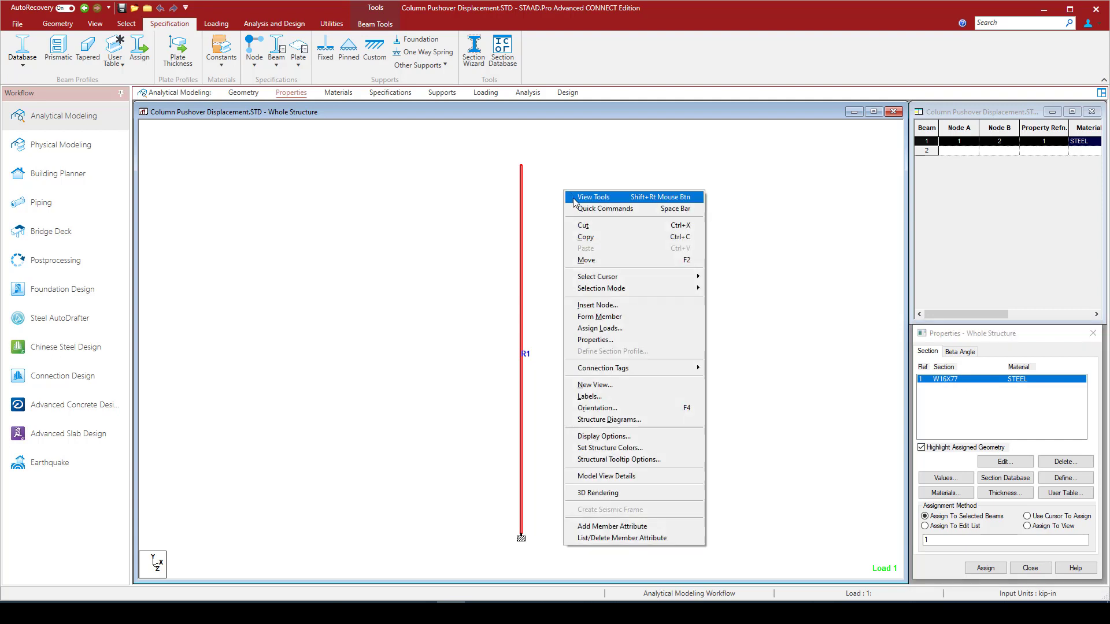
click(602, 493)
drag(593, 301, 554, 295)
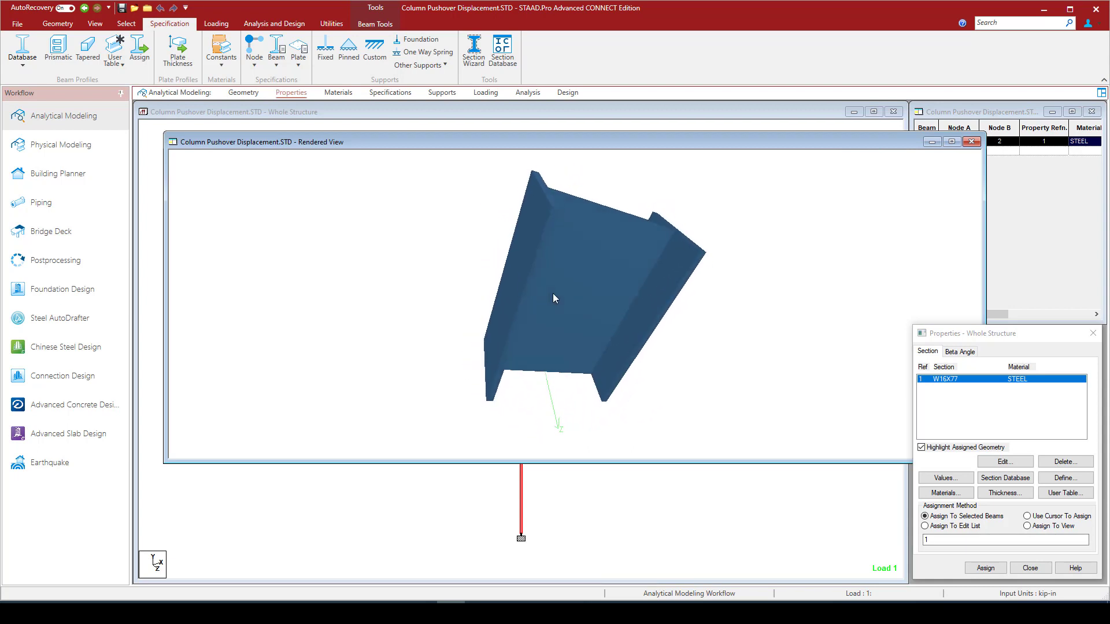
click(971, 141)
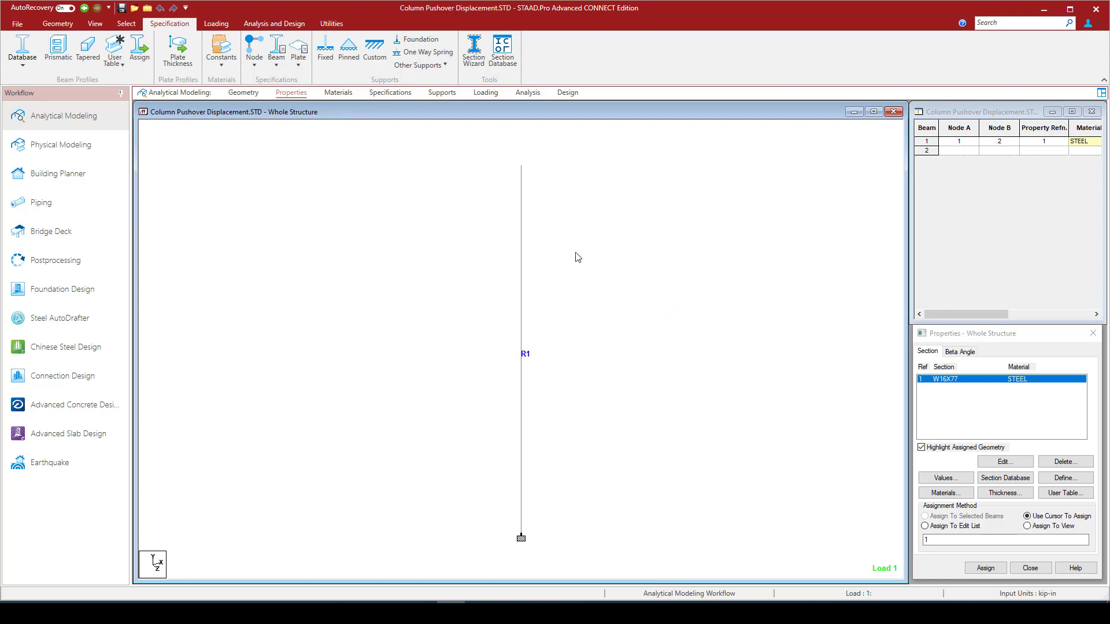
Render the whole structure in 3D again, rotate the column to view its shape, and close the rendered view.
right_click(576, 254)
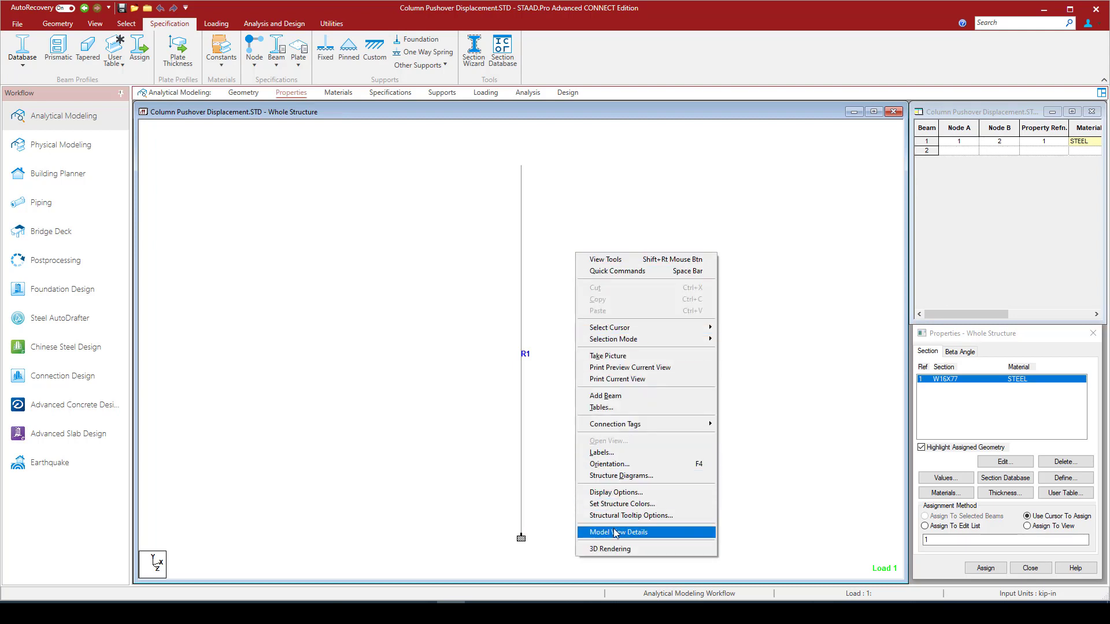
click(613, 550)
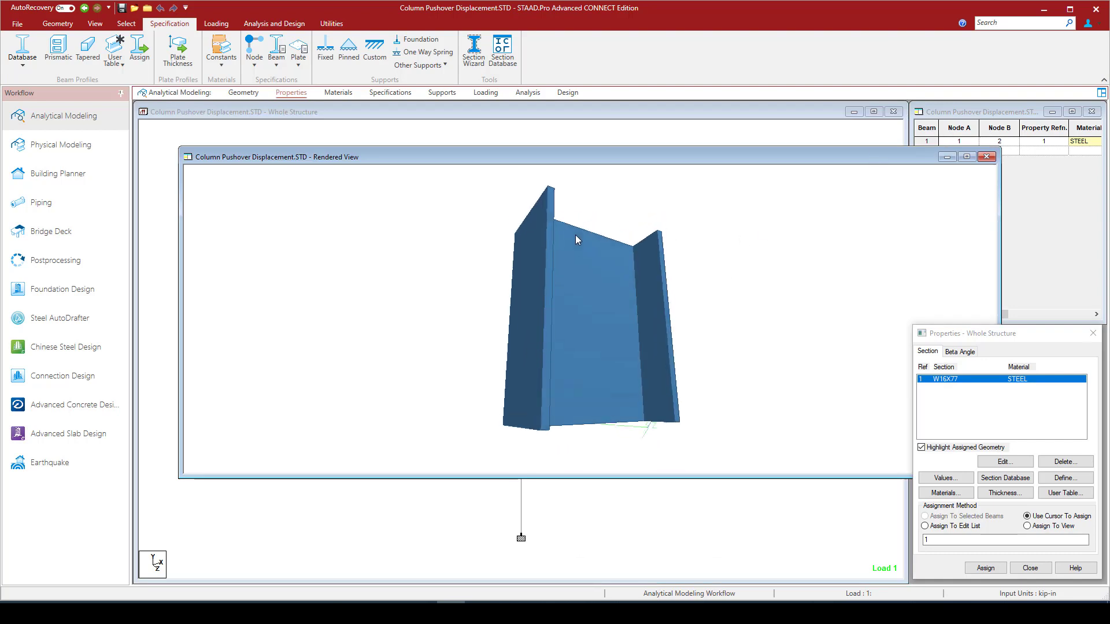
drag(575, 236, 613, 312)
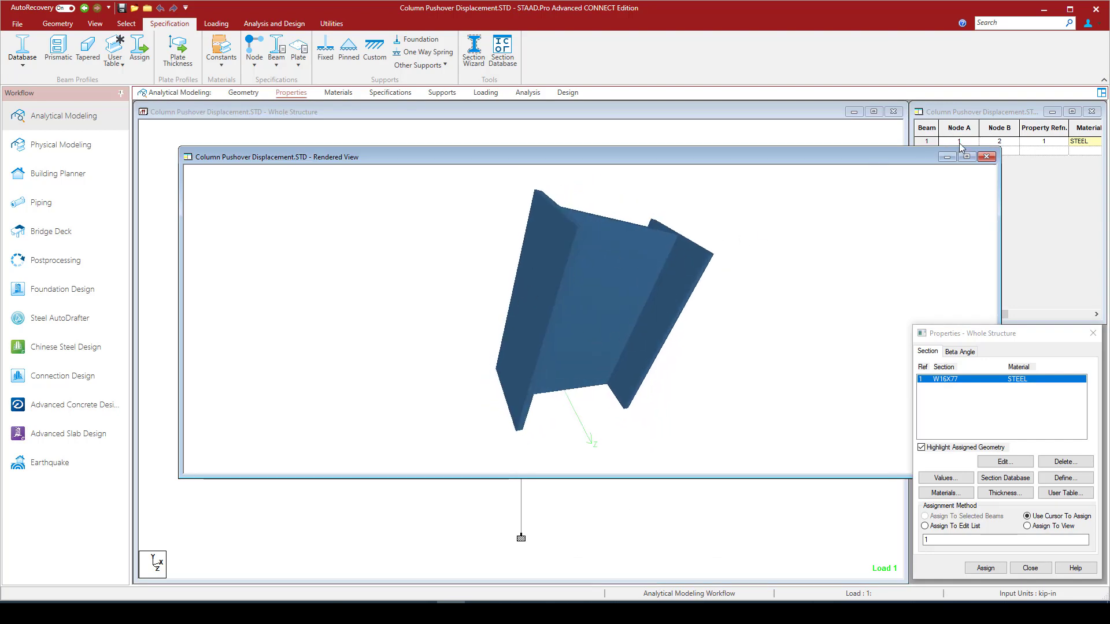
click(986, 157)
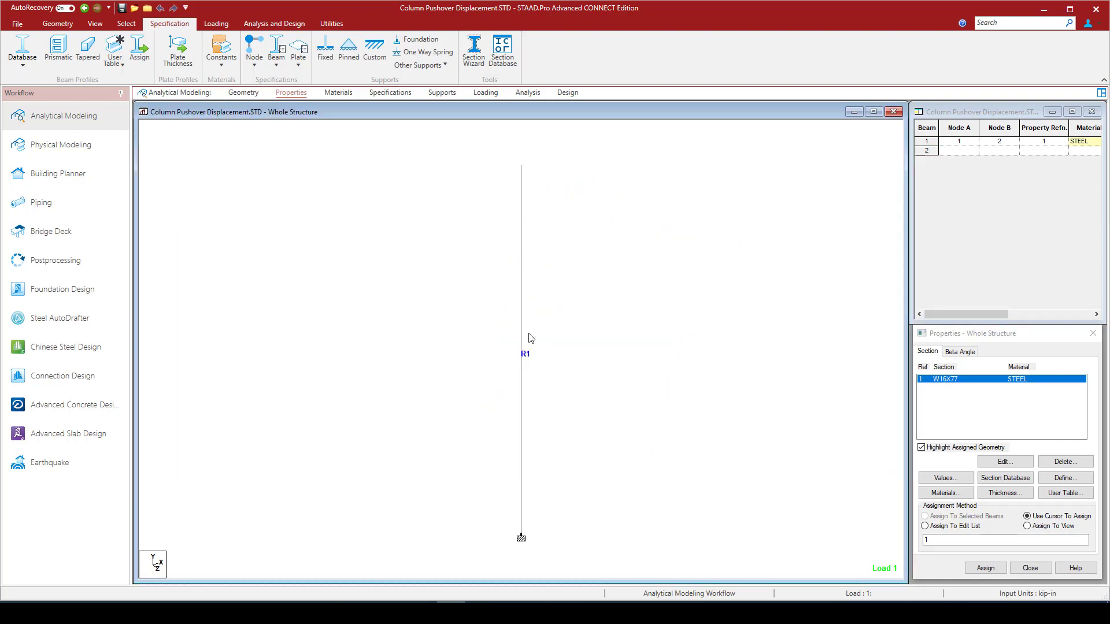
Inspect the isotropic material properties of STEEL without changing any values.
click(339, 94)
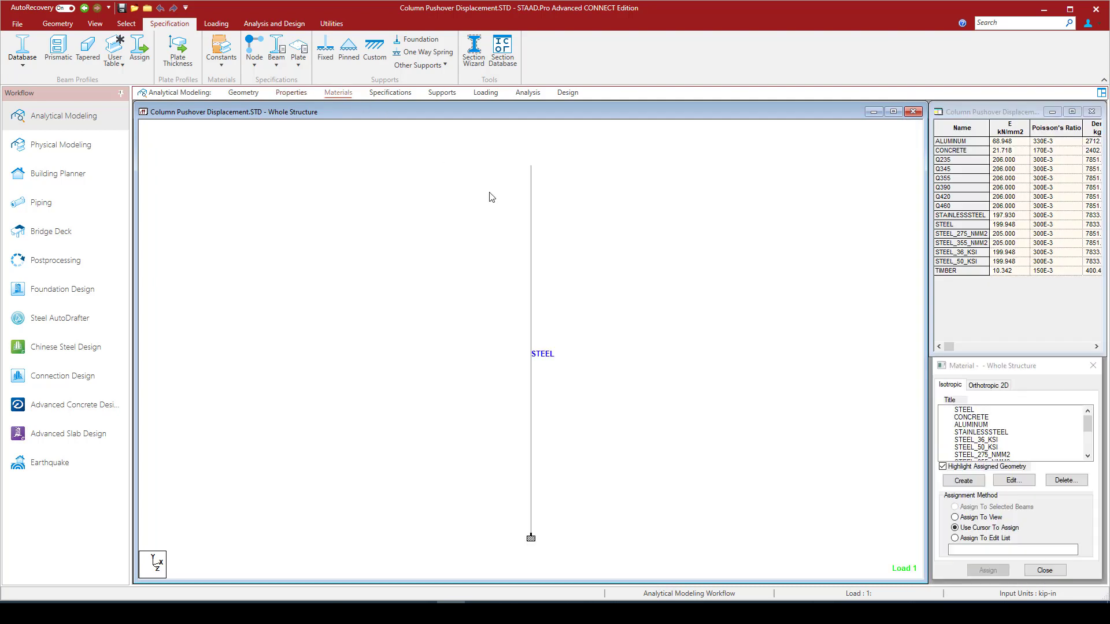
click(970, 411)
double_click(969, 411)
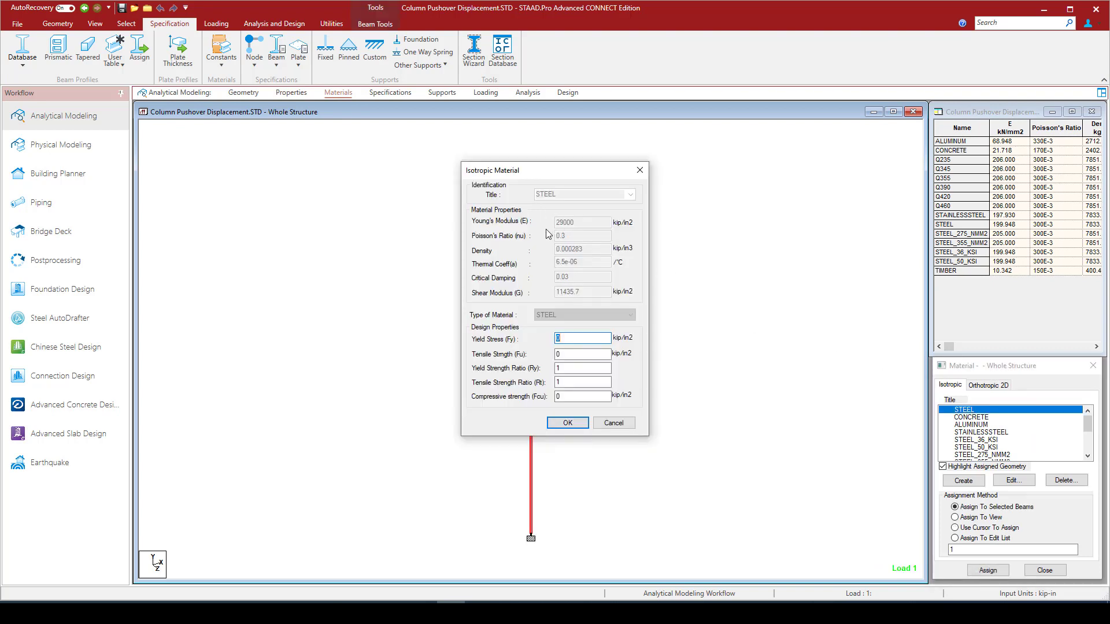
click(567, 422)
Review the member specifications and the support assigned at the column base.
click(386, 93)
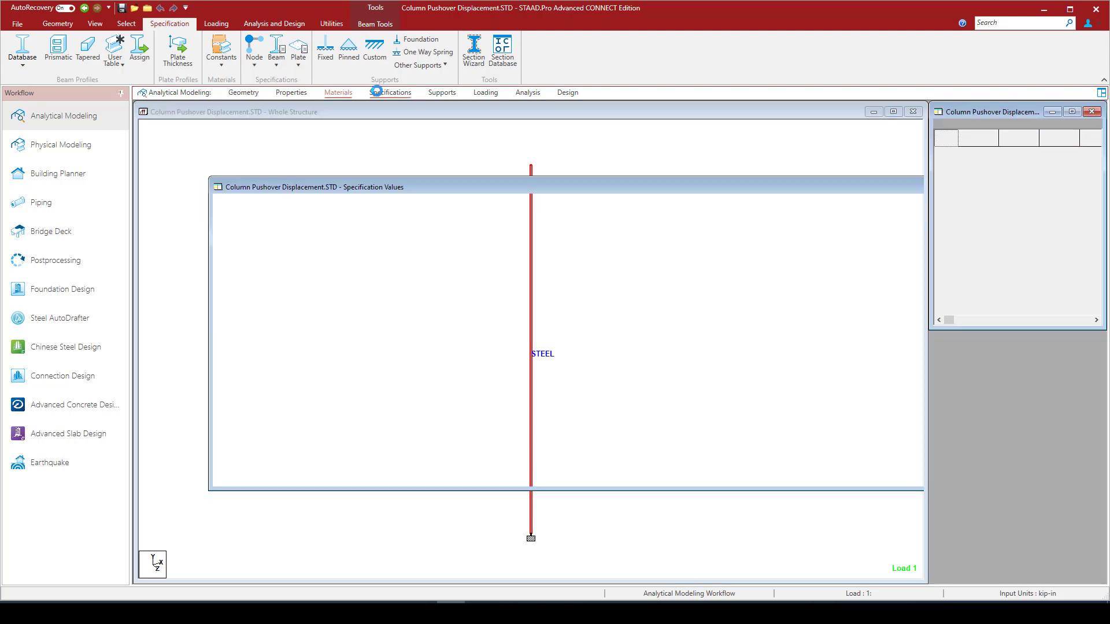
click(441, 93)
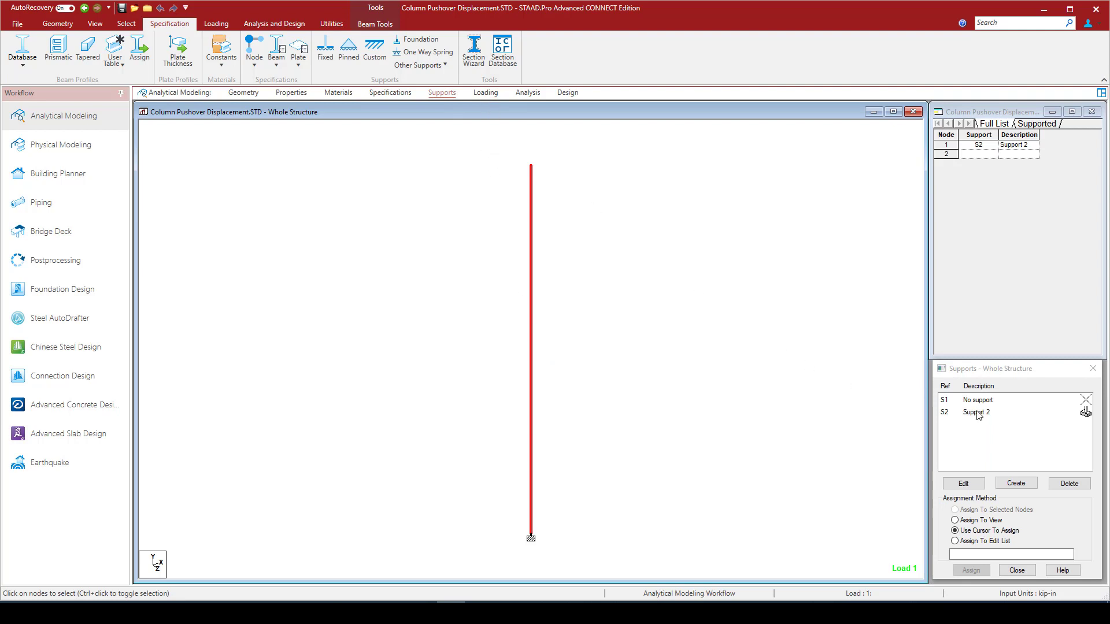
Expand the load definitions to review the pushover definitions and their spectrum parameters, and clear the column selection.
click(485, 93)
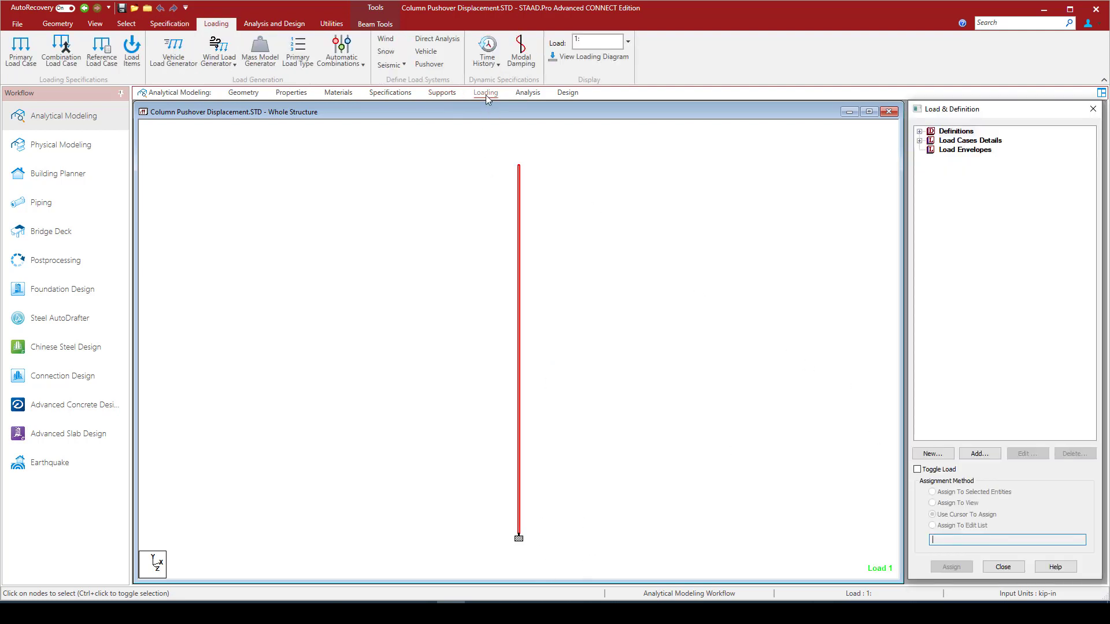
click(920, 132)
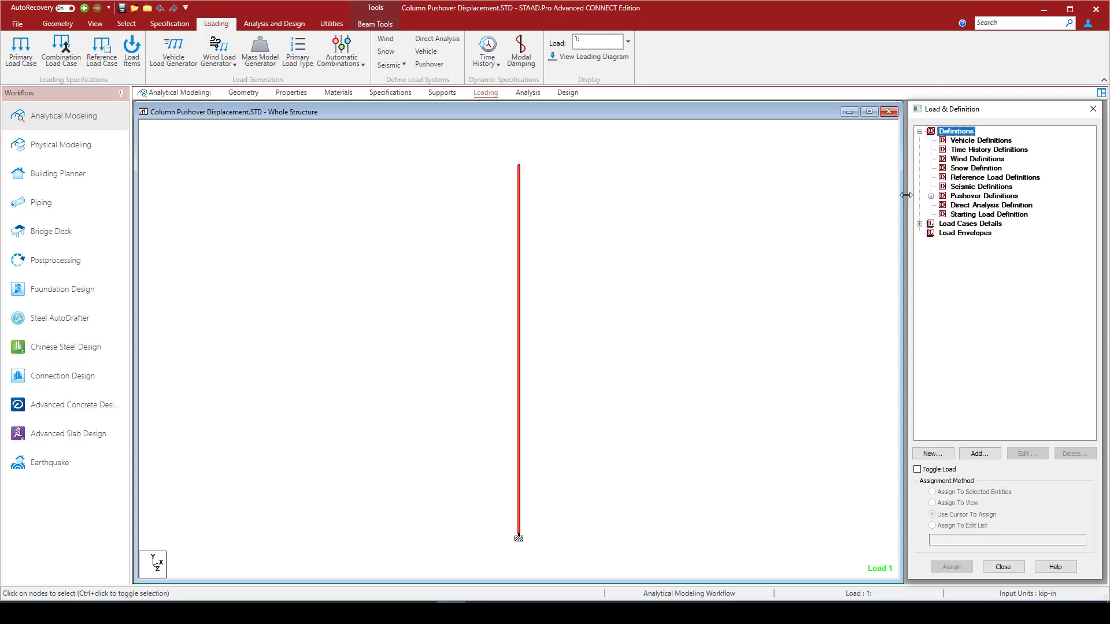
click(964, 196)
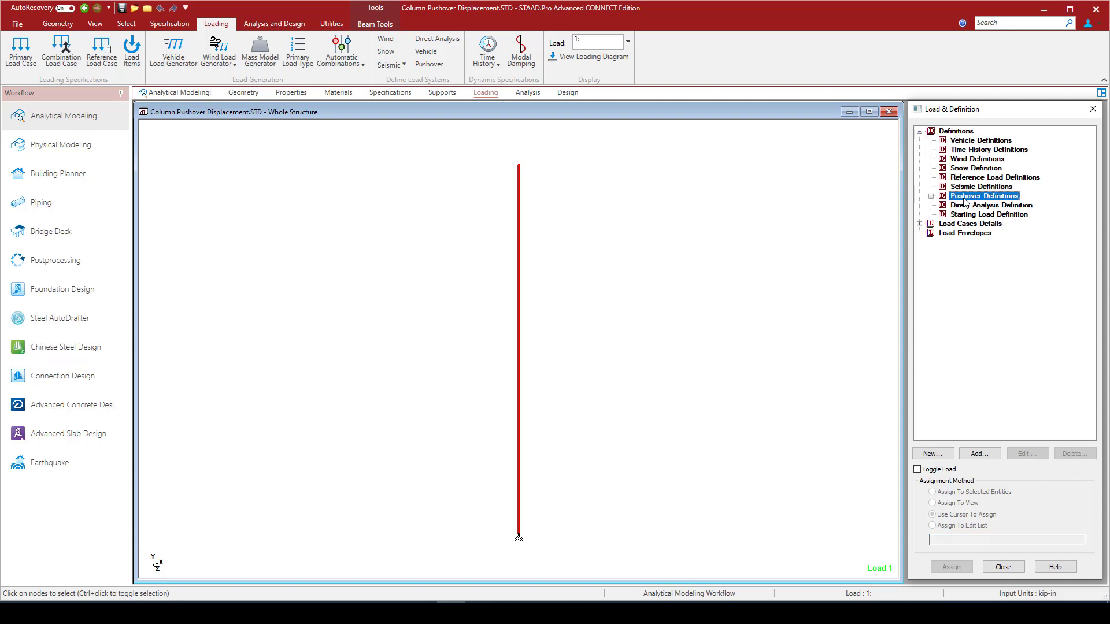
click(931, 197)
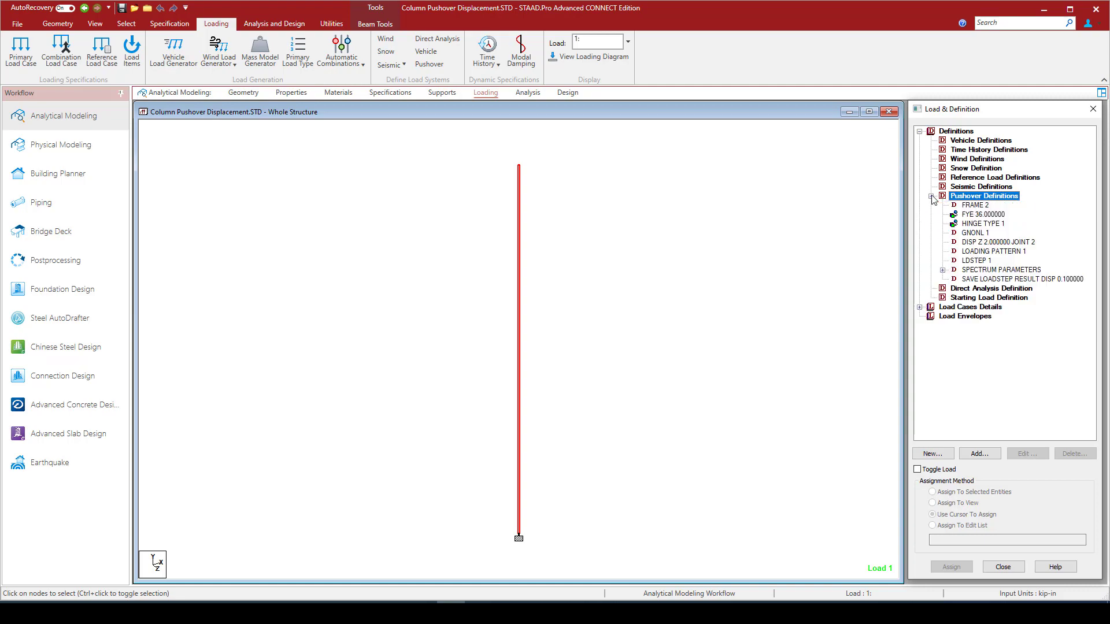
click(805, 224)
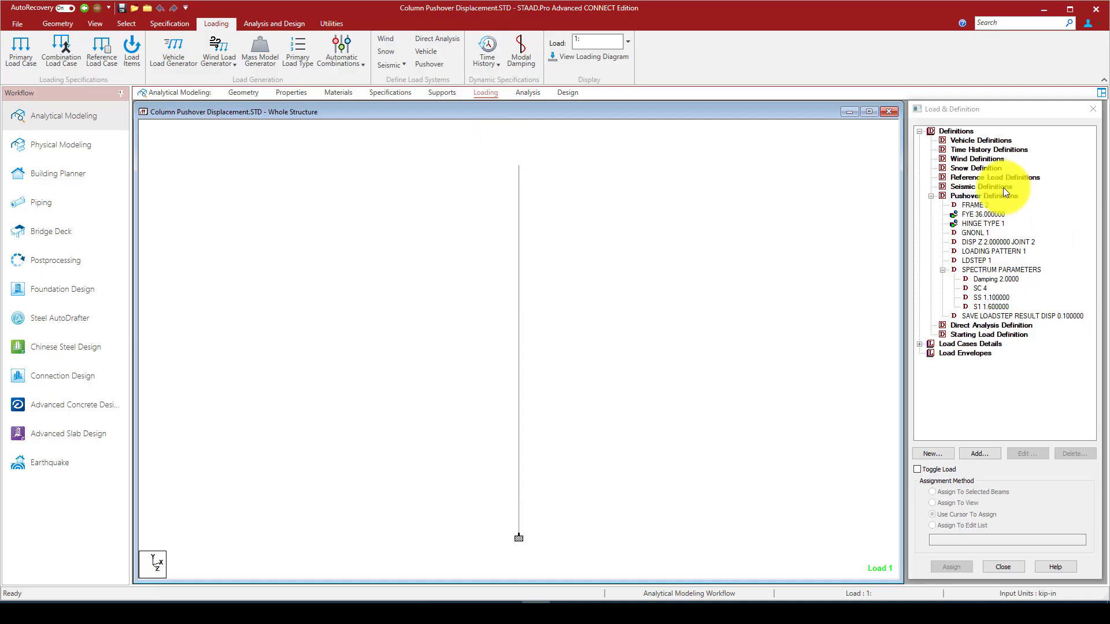
Start adding a new pushover definition and check the available frame types in its general input parameters.
click(990, 198)
click(989, 452)
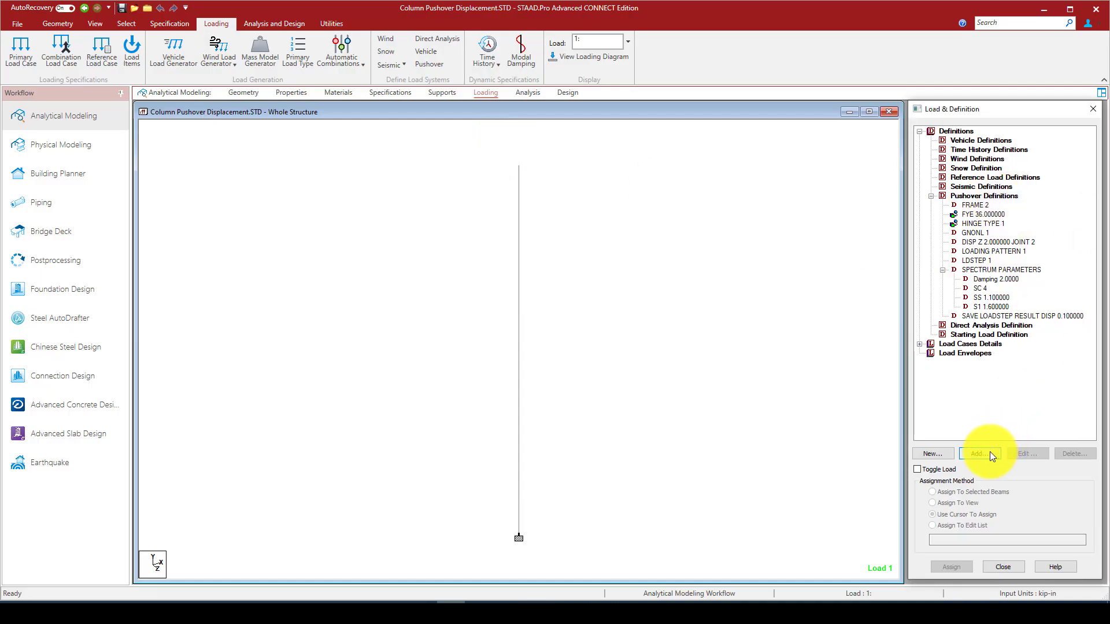
drag(775, 178, 705, 150)
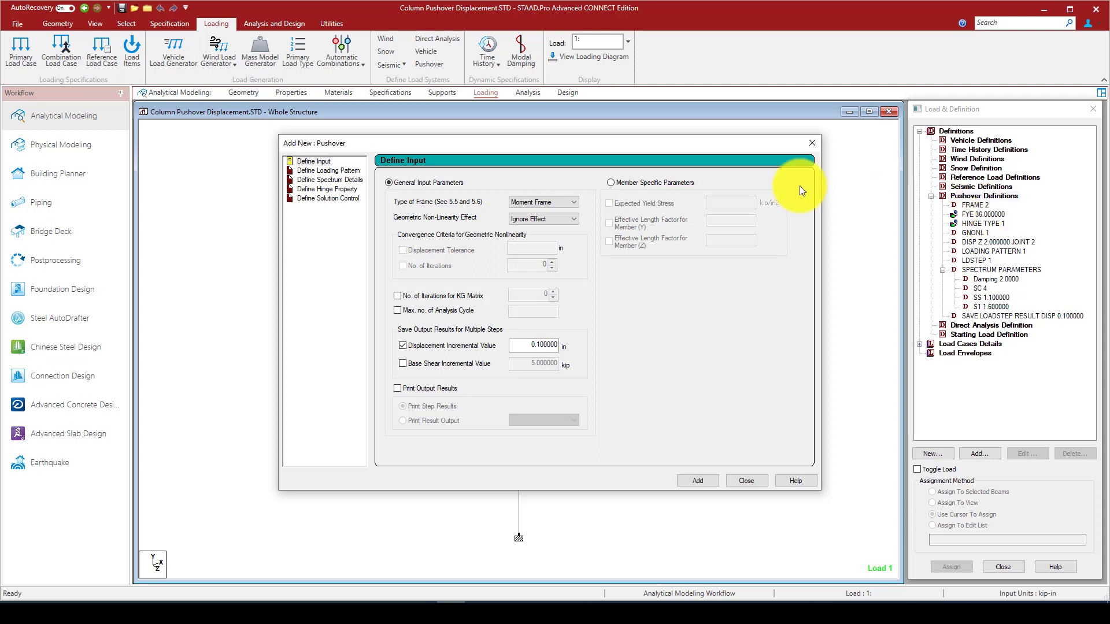
drag(764, 144, 768, 224)
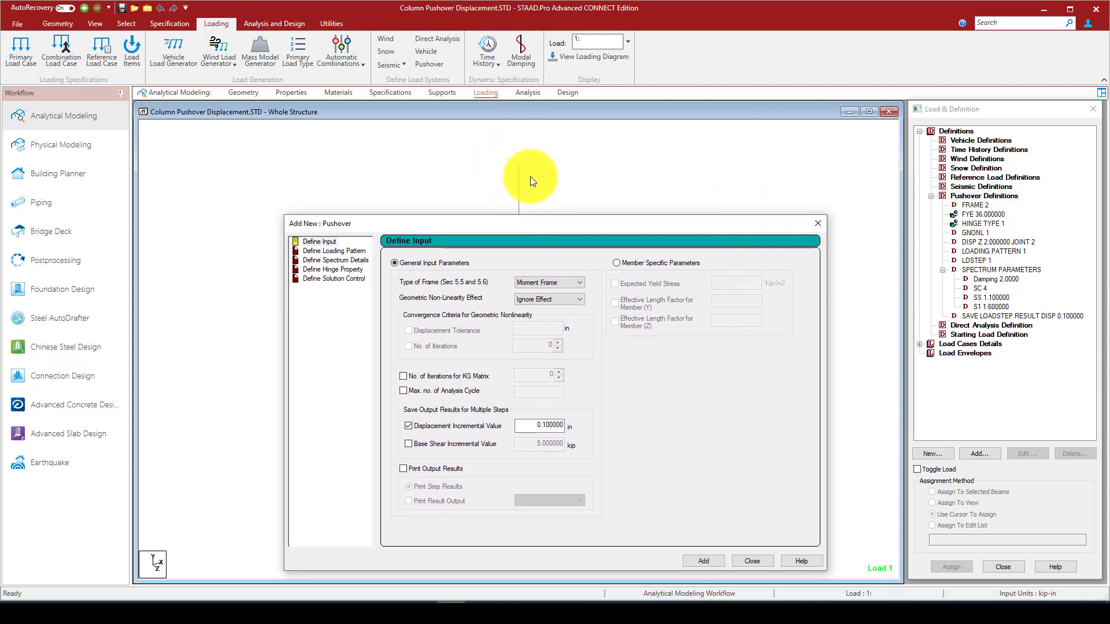
click(541, 282)
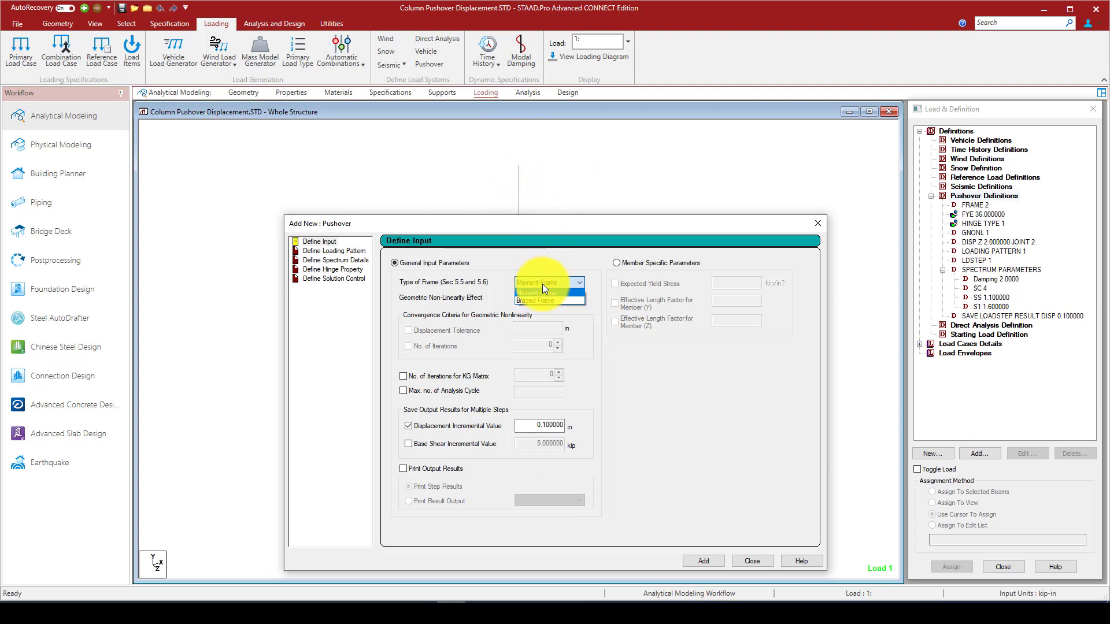
click(545, 254)
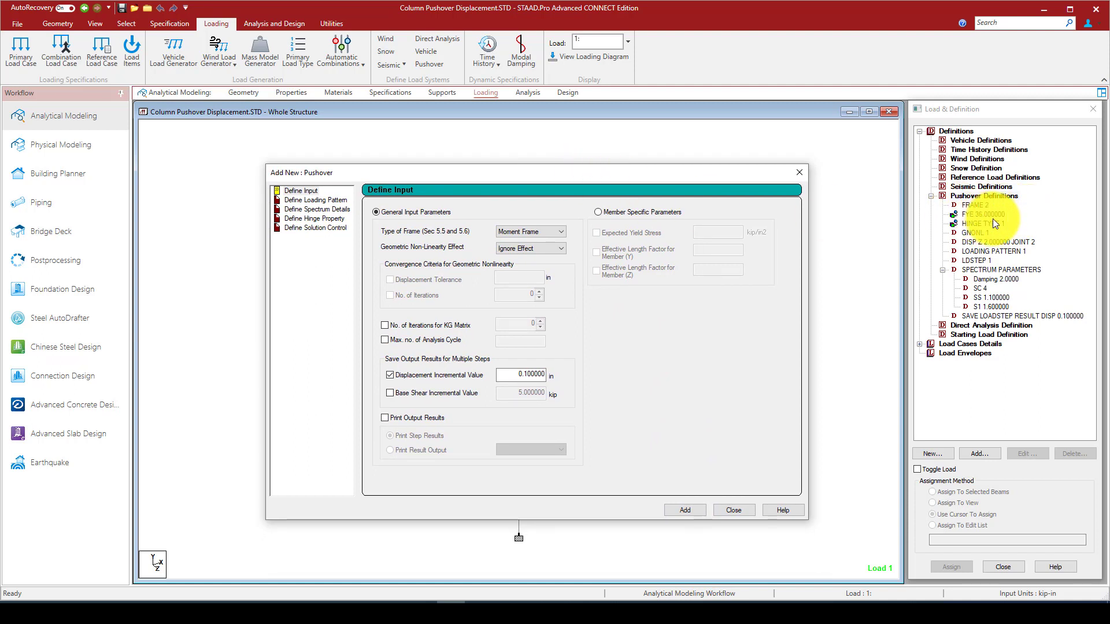
Switch to the member specific parameters and inspect the expected yield stress option, leaving it disabled.
click(618, 213)
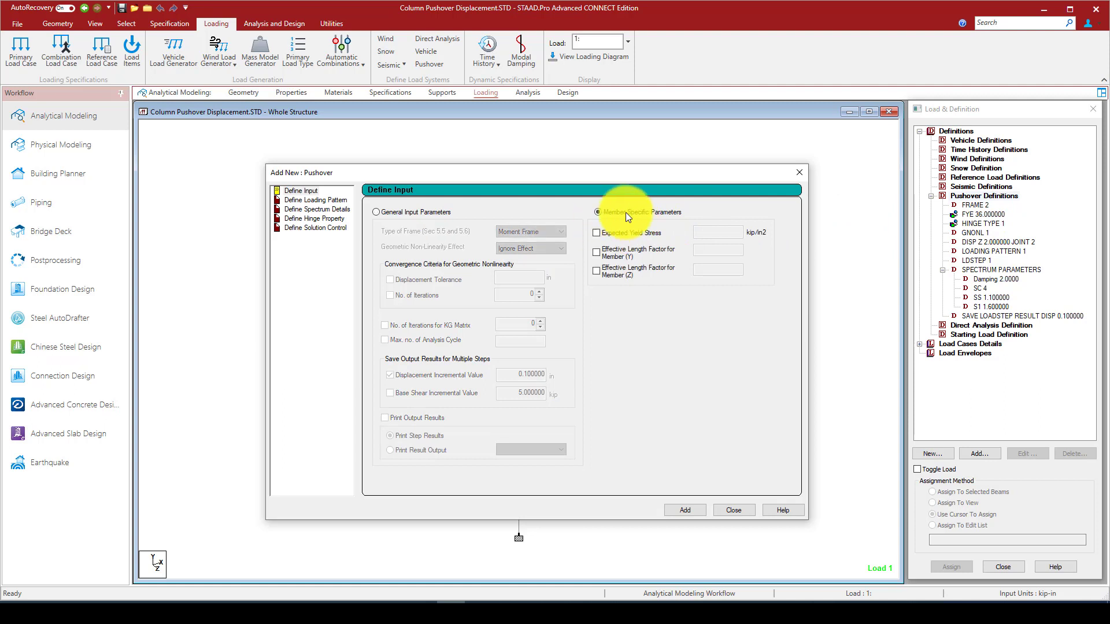
click(602, 235)
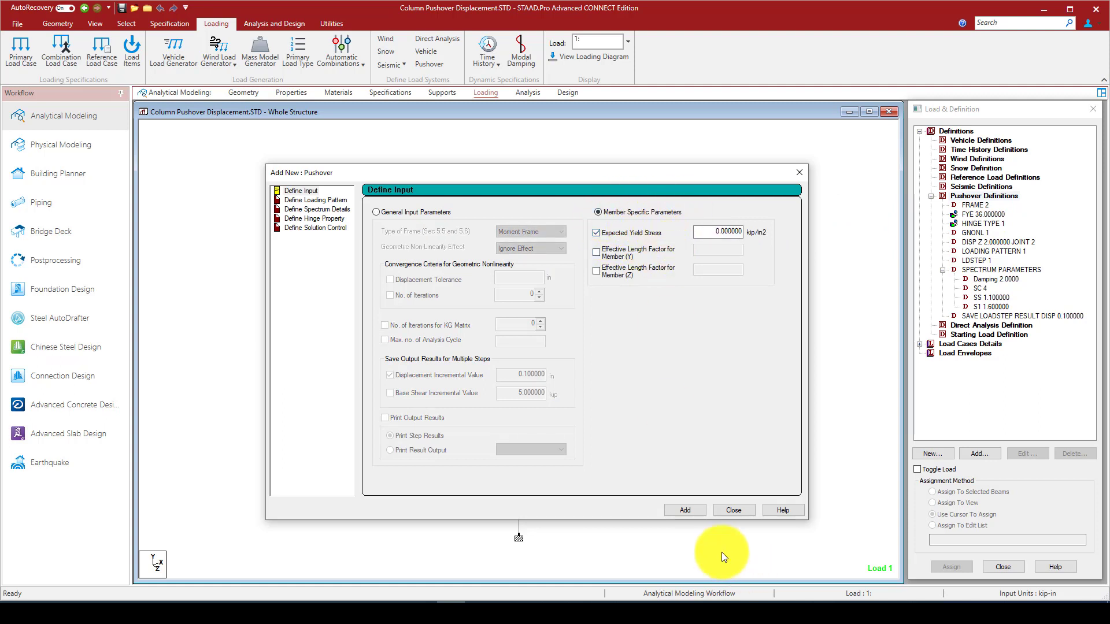
click(601, 235)
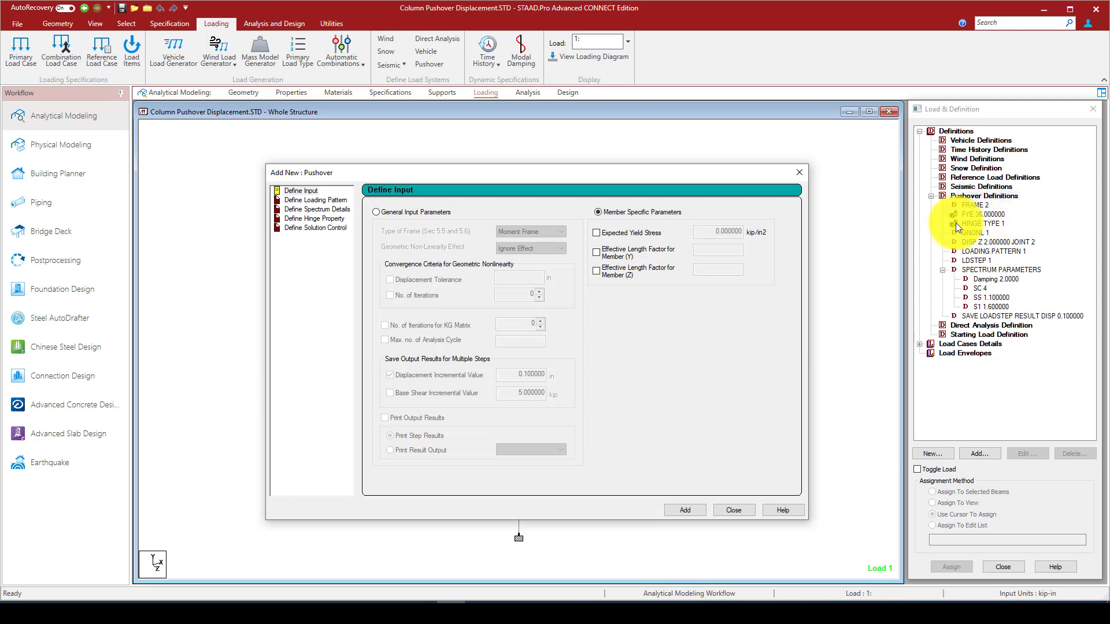
Compare the User Defined, FEMA and Ignore hinge types in the hinge property definition, ending on User Defined.
click(314, 219)
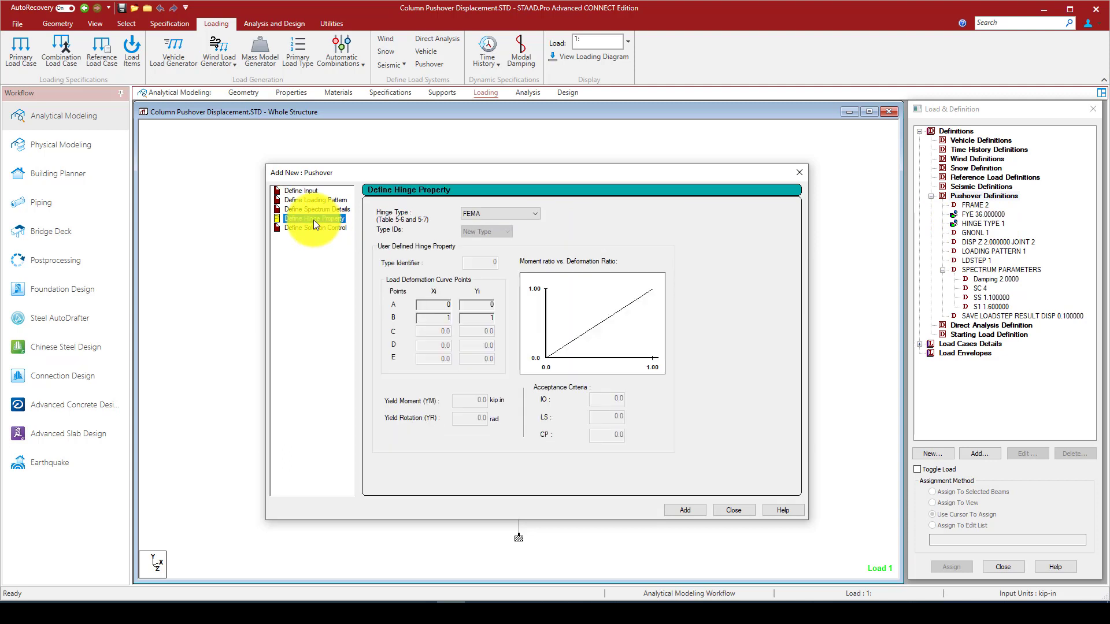
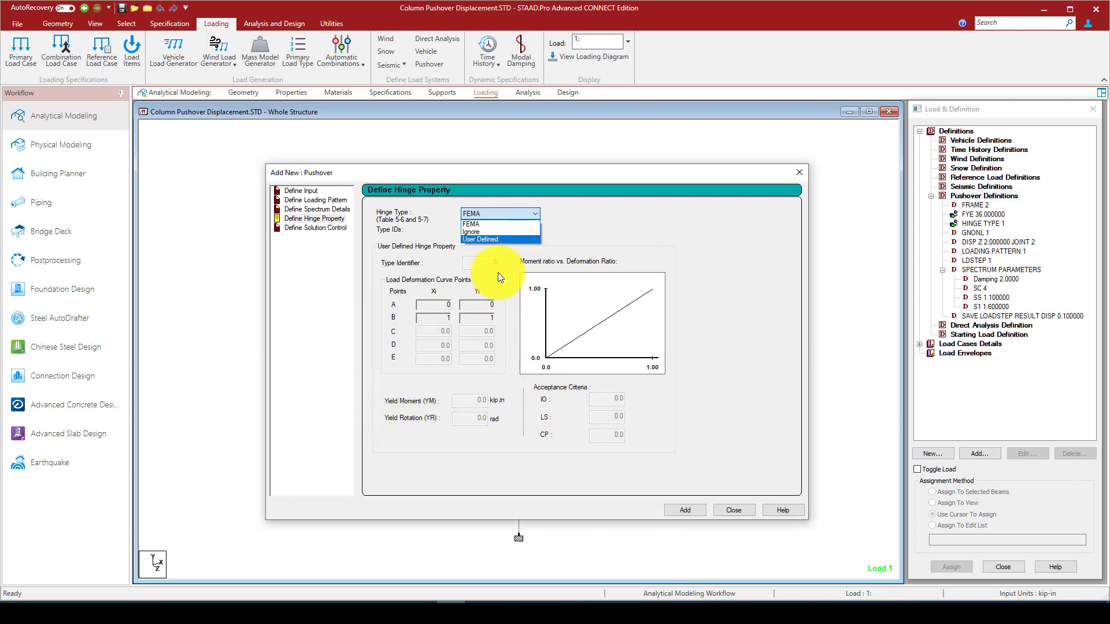
click(481, 239)
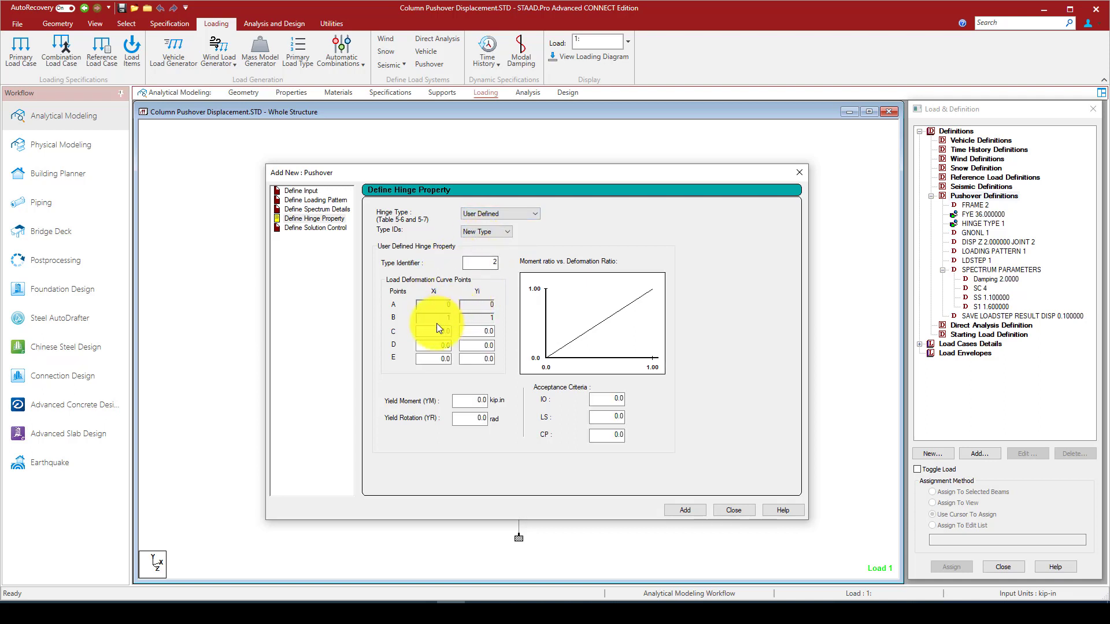
double_click(488, 263)
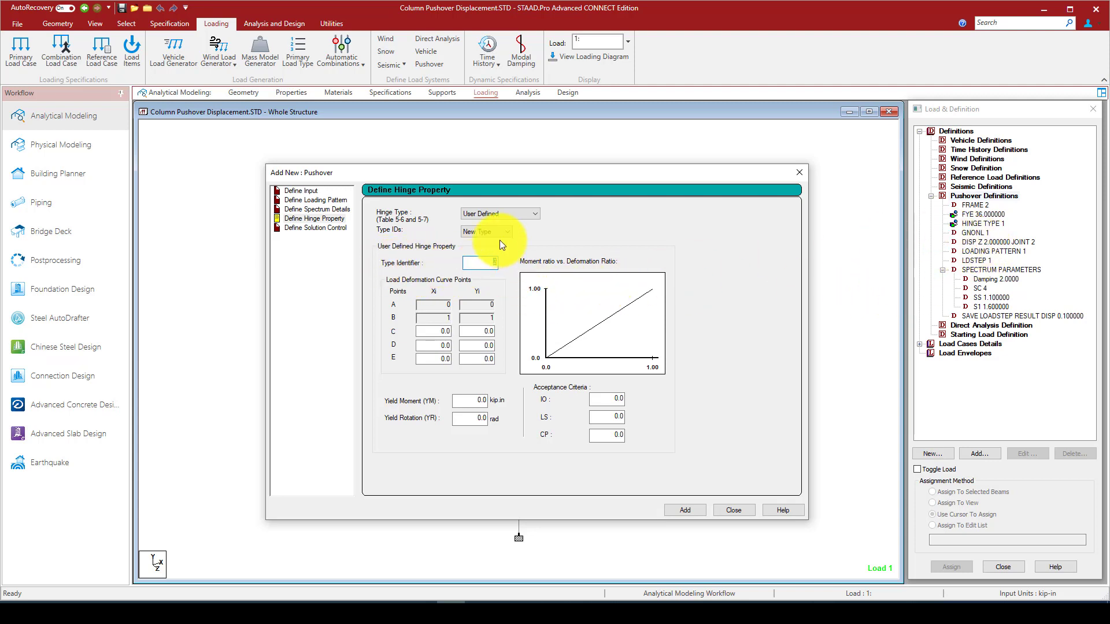
click(503, 212)
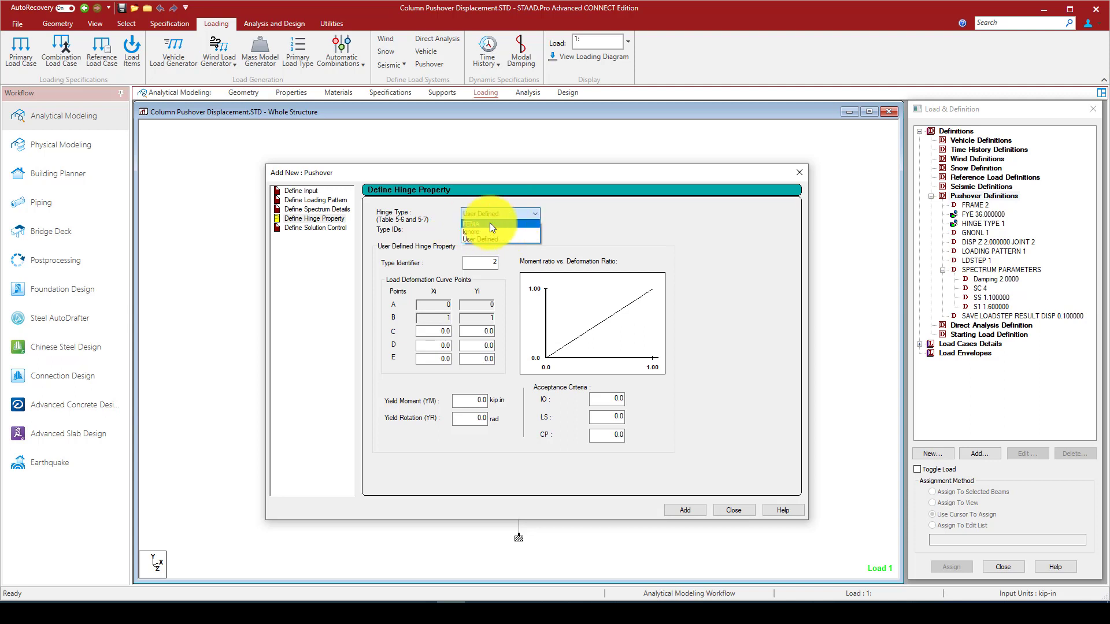
click(490, 224)
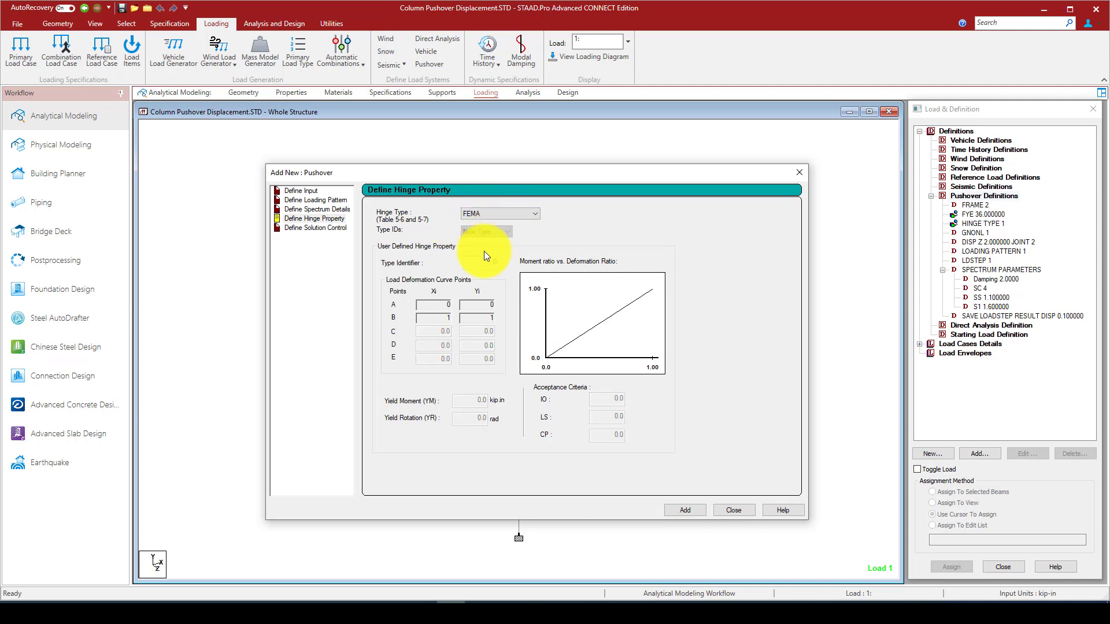
click(487, 214)
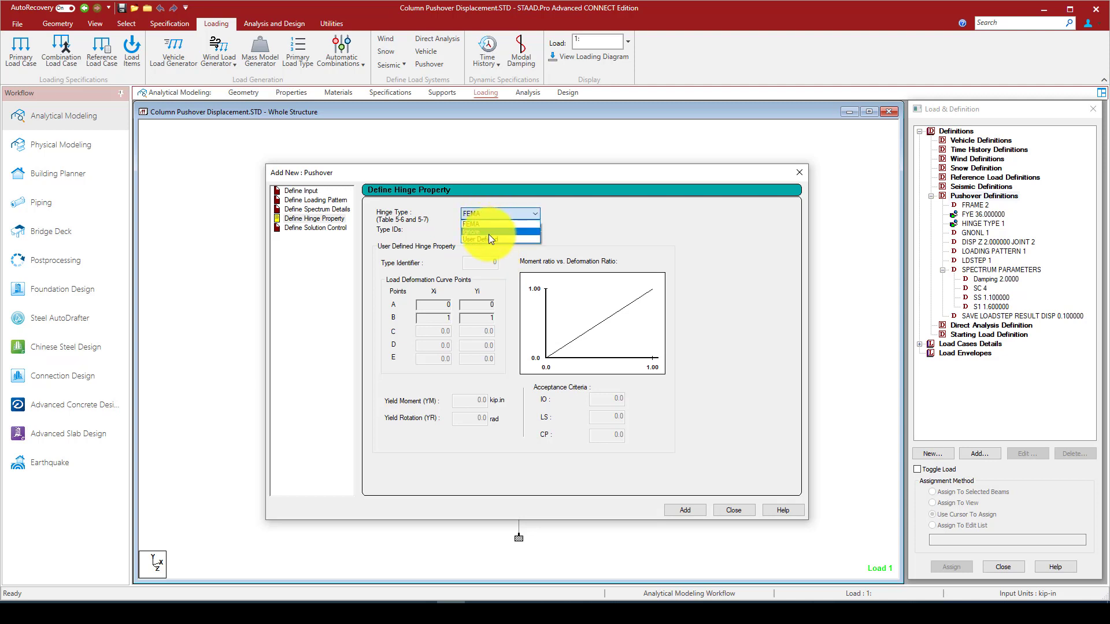
click(488, 234)
click(489, 215)
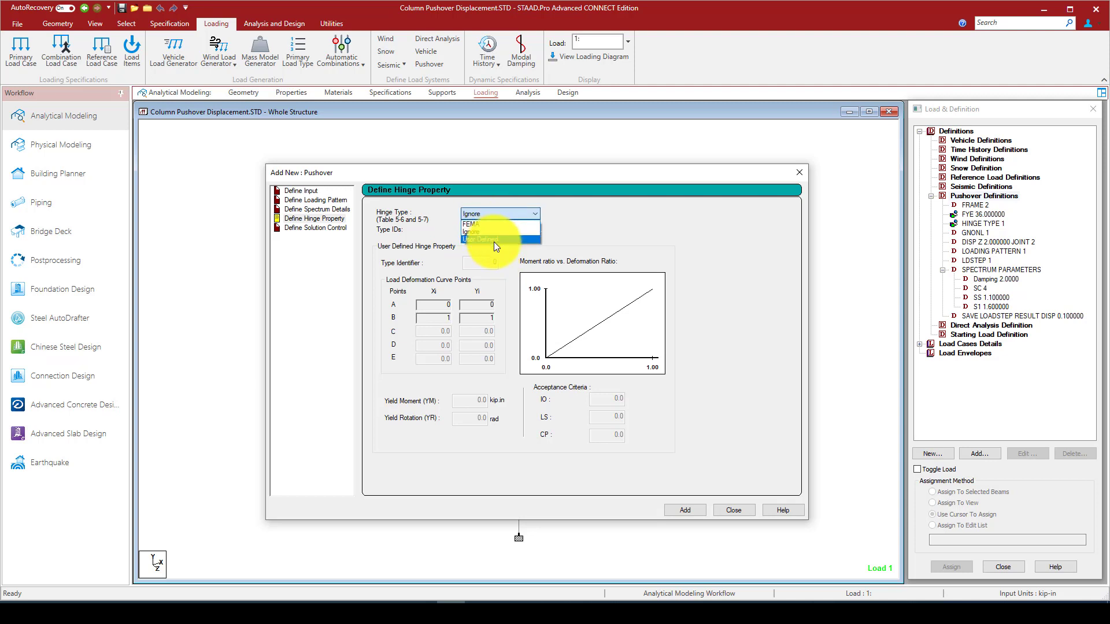
click(494, 242)
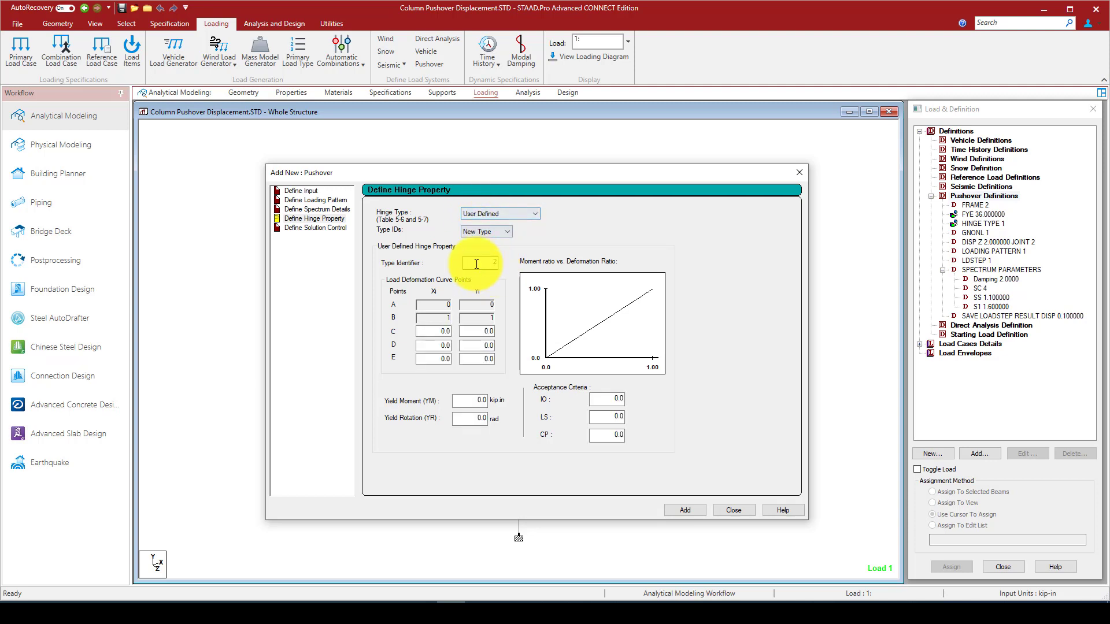
Examine the user-defined hinge's type identifier, curve point C, yield moment and IO acceptance criterion without entering new values.
click(497, 262)
key(BackSpace)
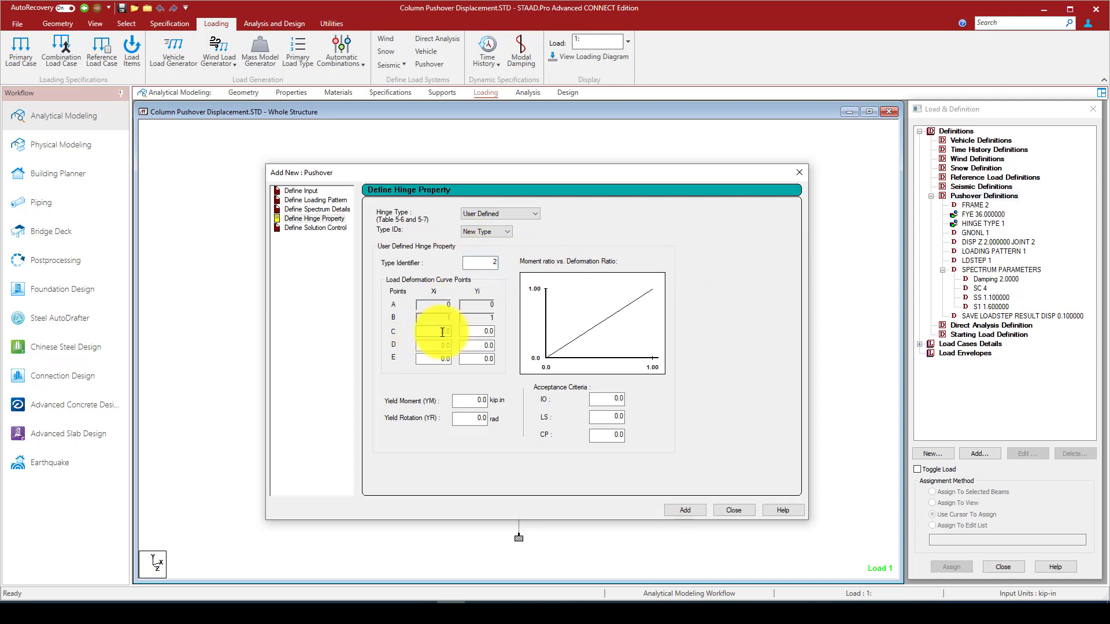
key(Tab)
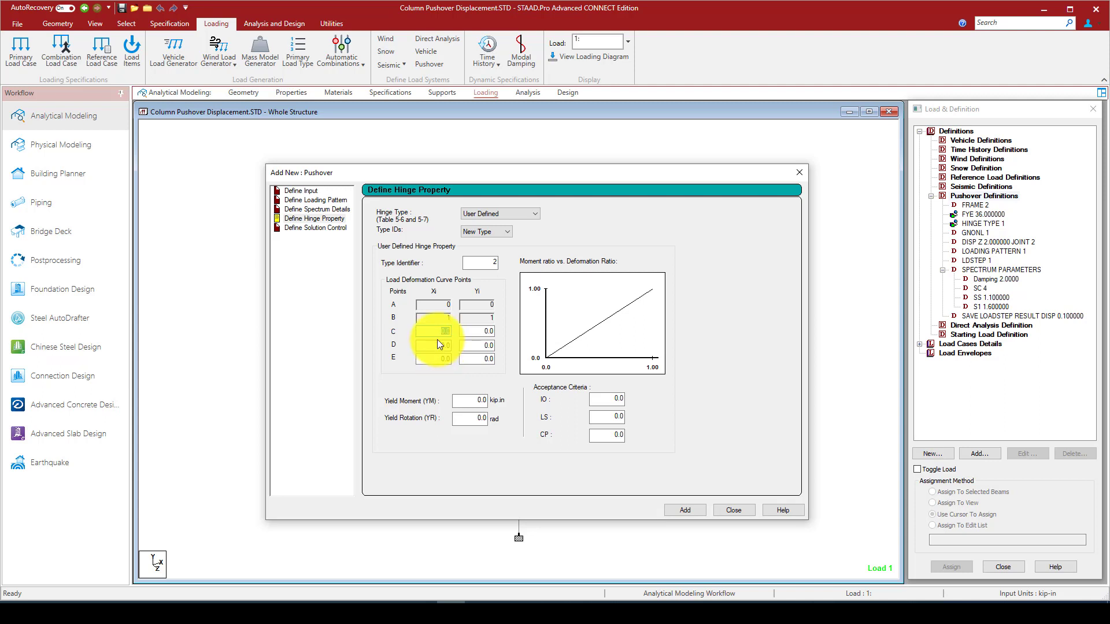
click(451, 330)
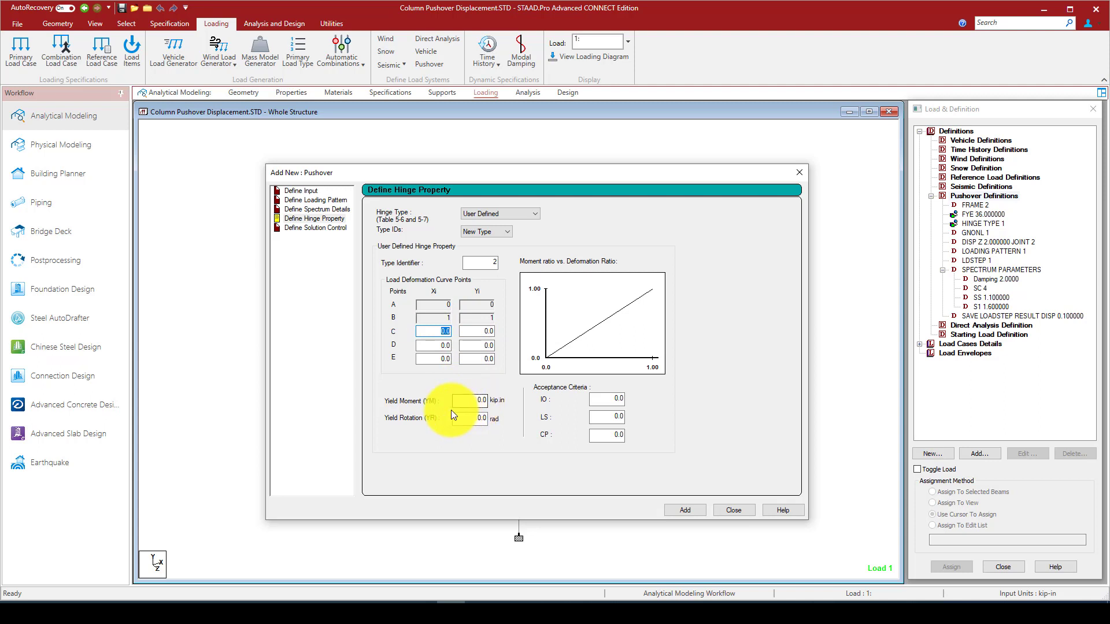
click(478, 400)
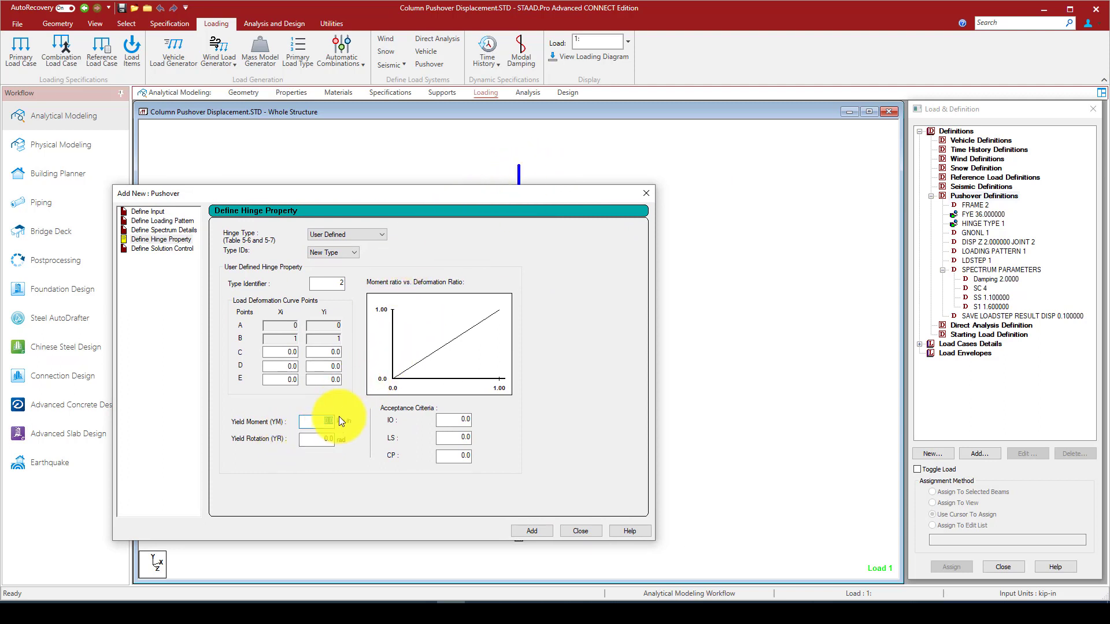
click(459, 421)
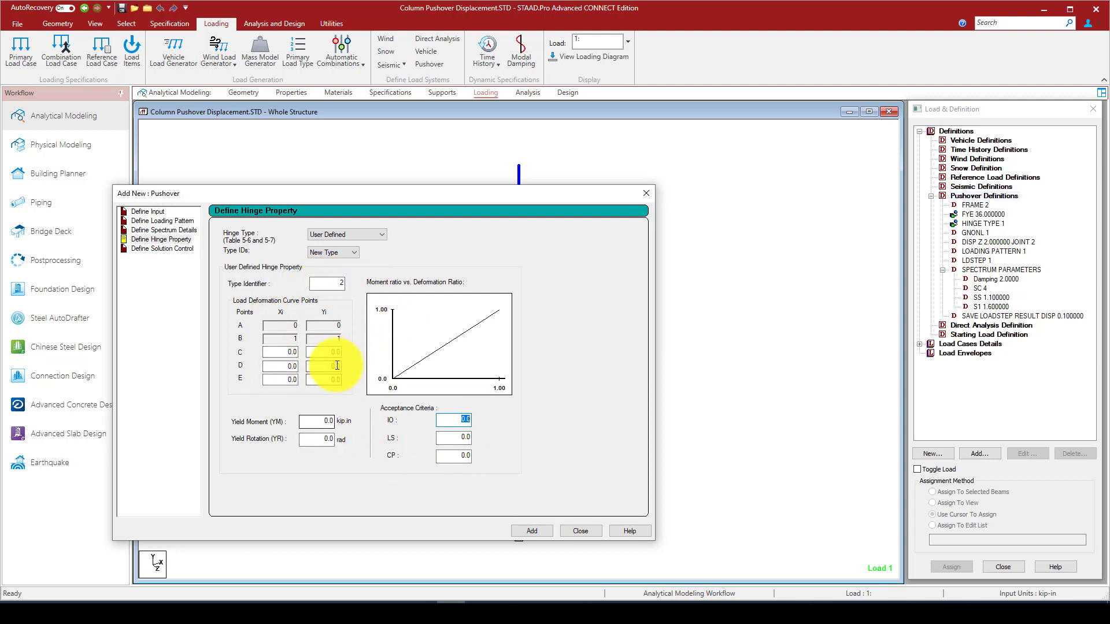
drag(449, 192, 462, 189)
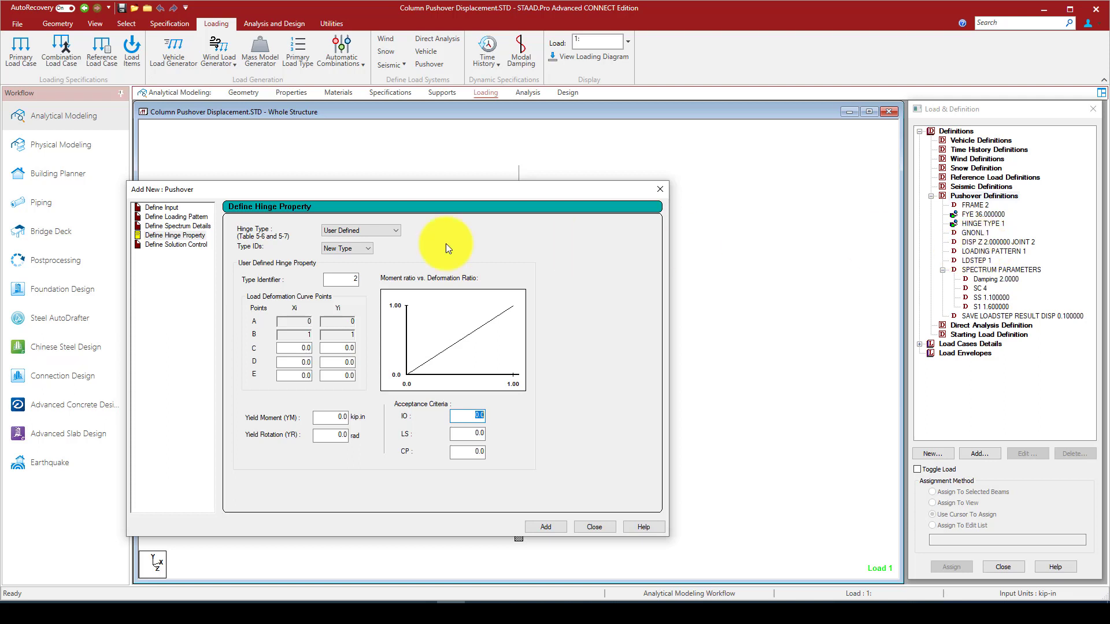
Review the pushover definition's input, loading pattern, spectrum details and hinge property settings, ending on solution control.
click(170, 218)
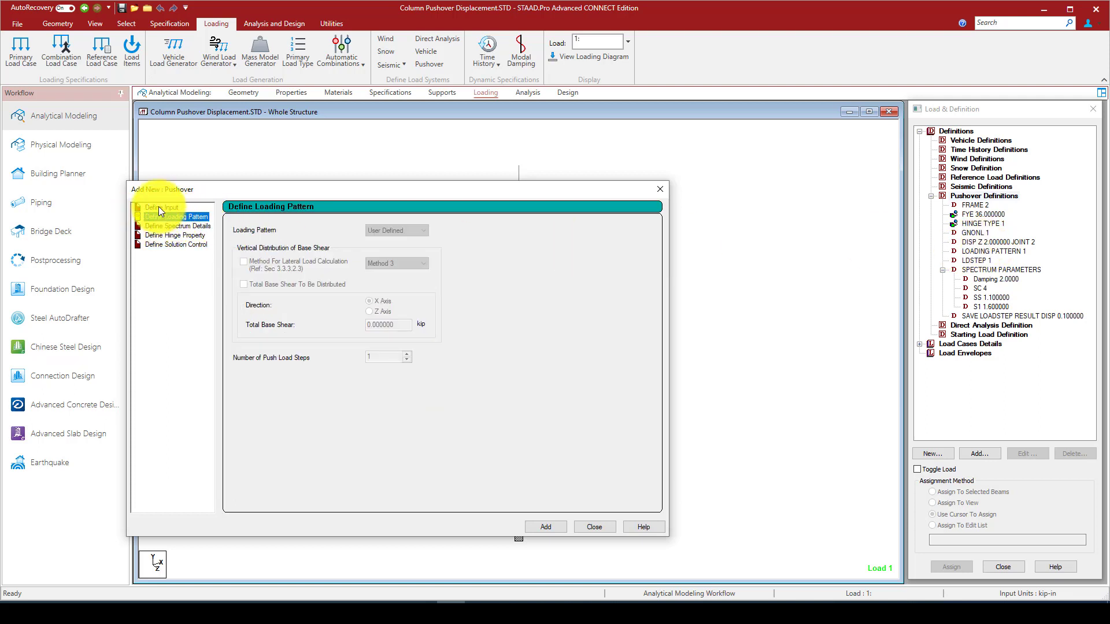
click(158, 207)
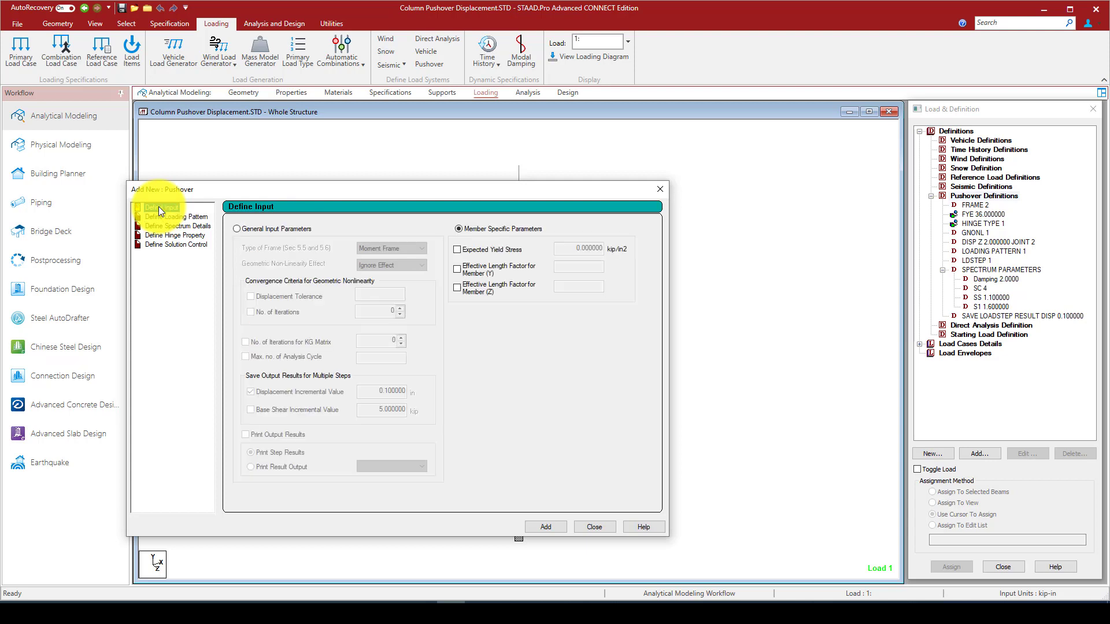
click(177, 244)
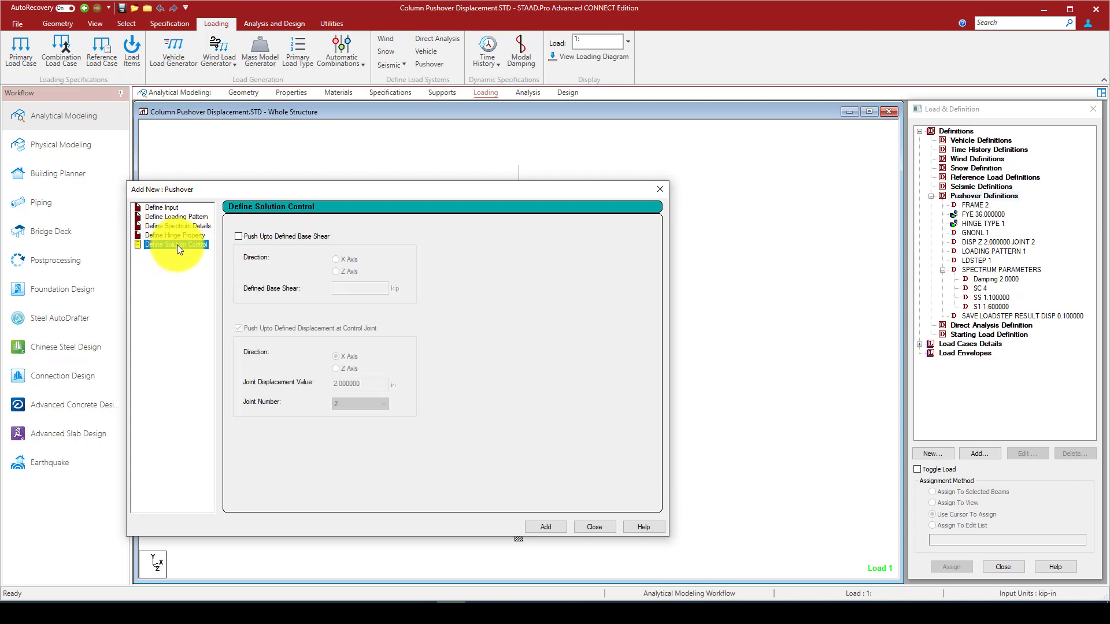
click(178, 236)
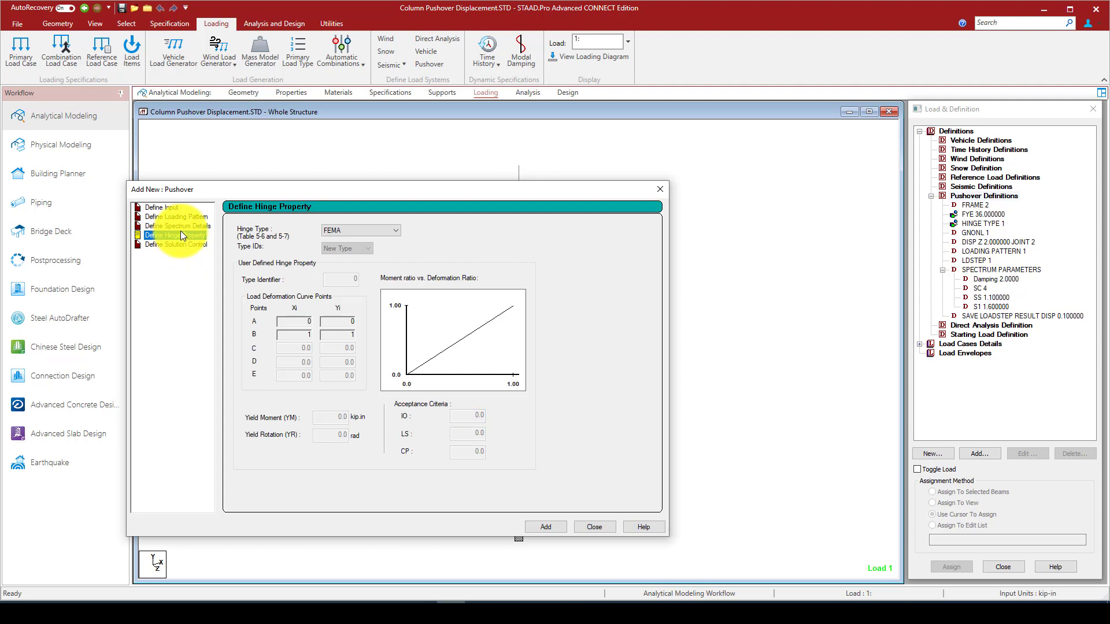
click(175, 223)
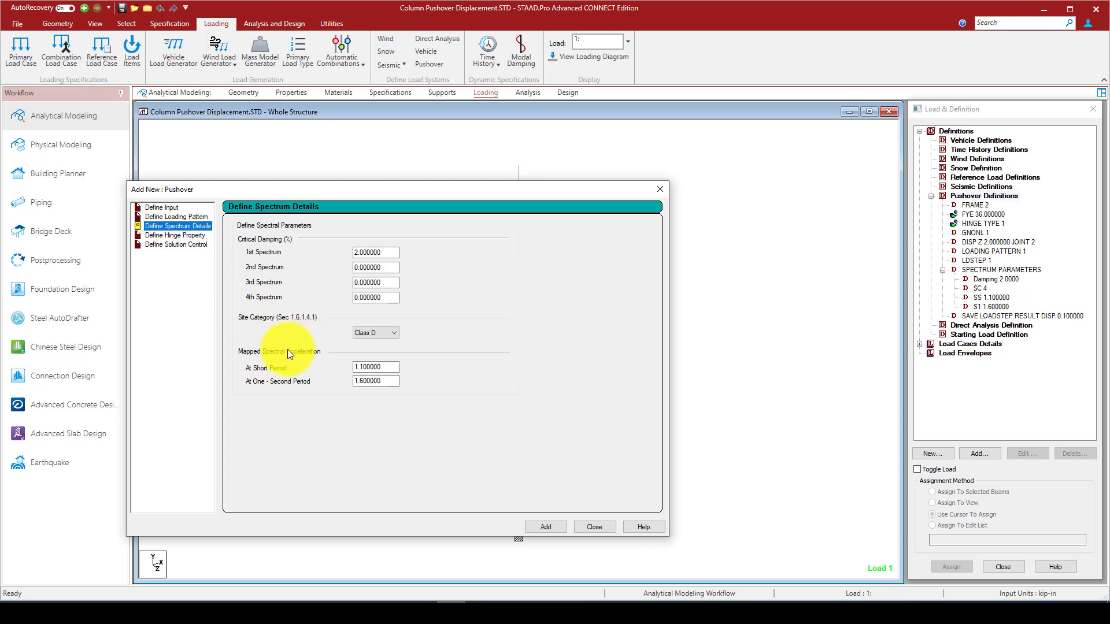
click(176, 217)
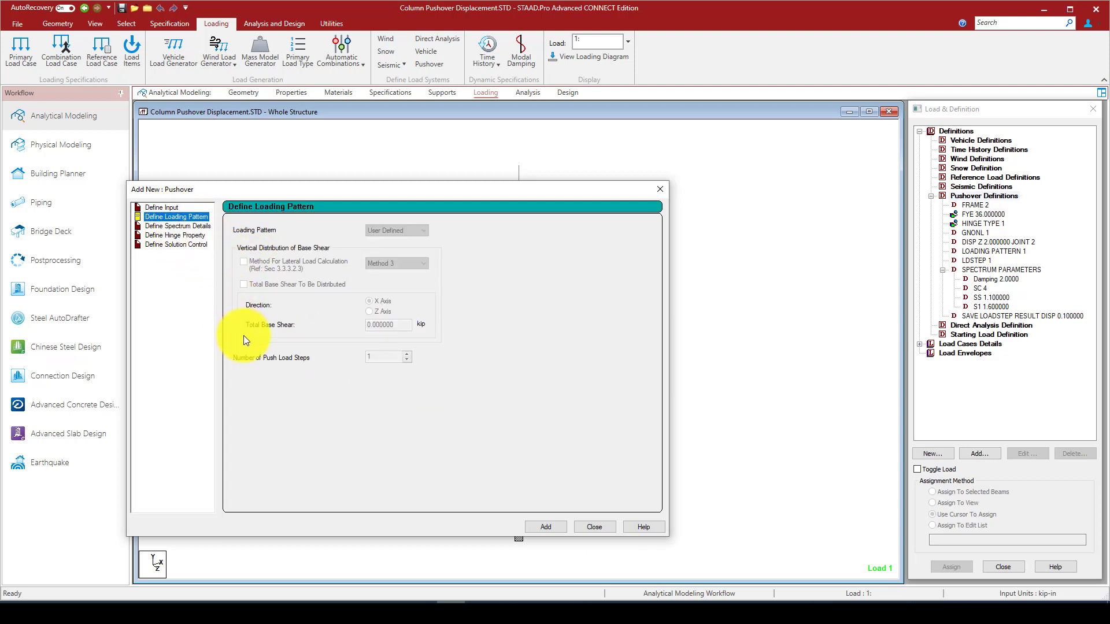
click(172, 245)
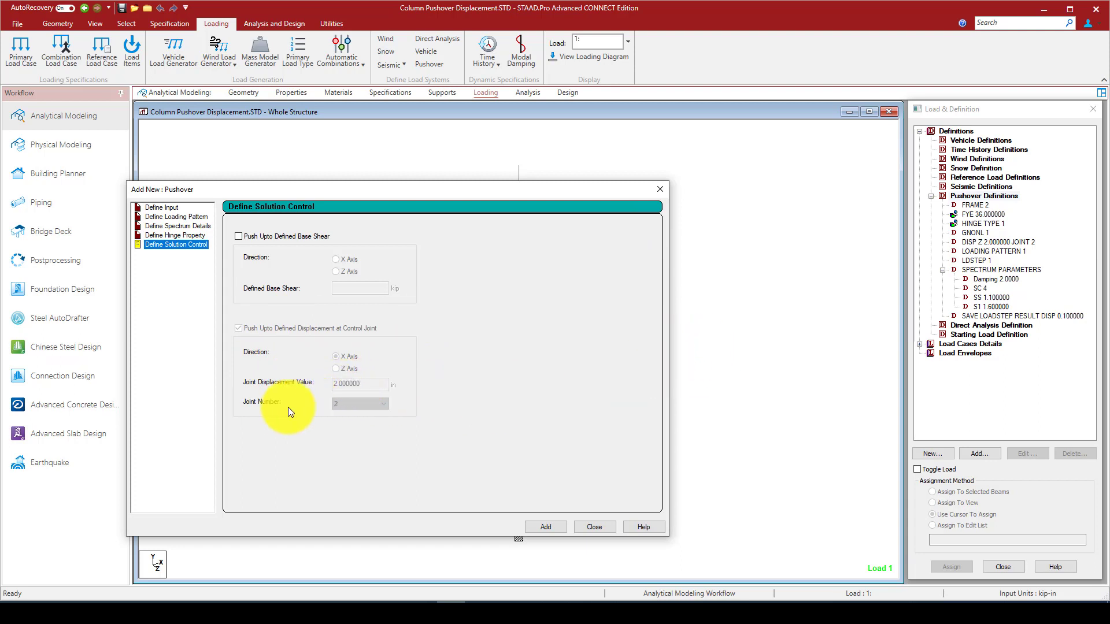
Check the pushover loading pattern definition, then switch to Acrobat and read the three FEMA 356 lateral load distribution methods.
drag(484, 190, 549, 164)
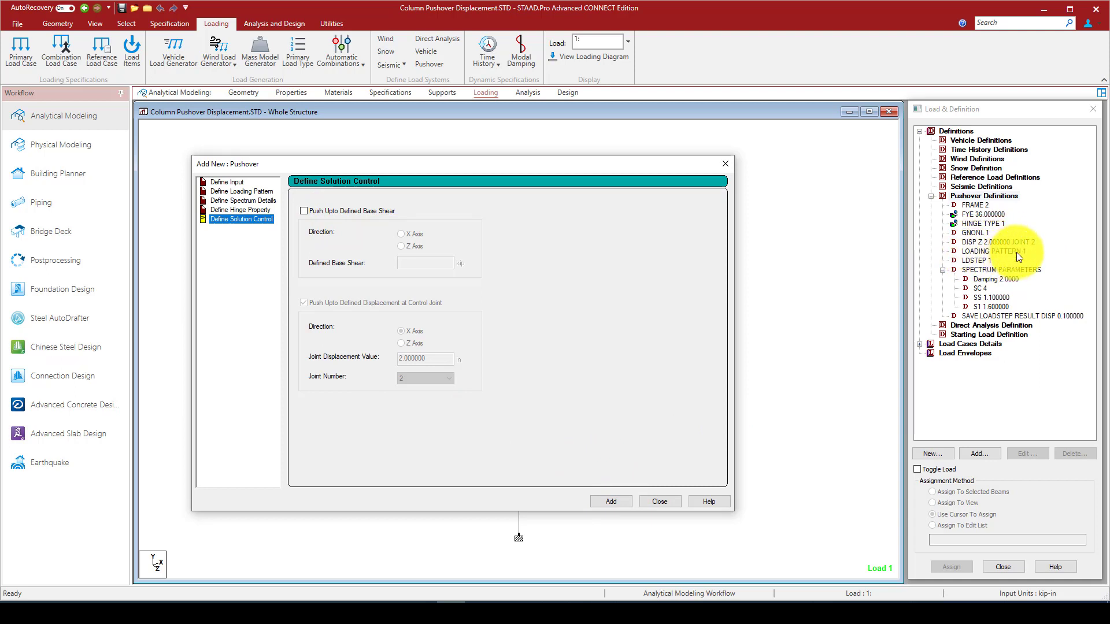
click(247, 193)
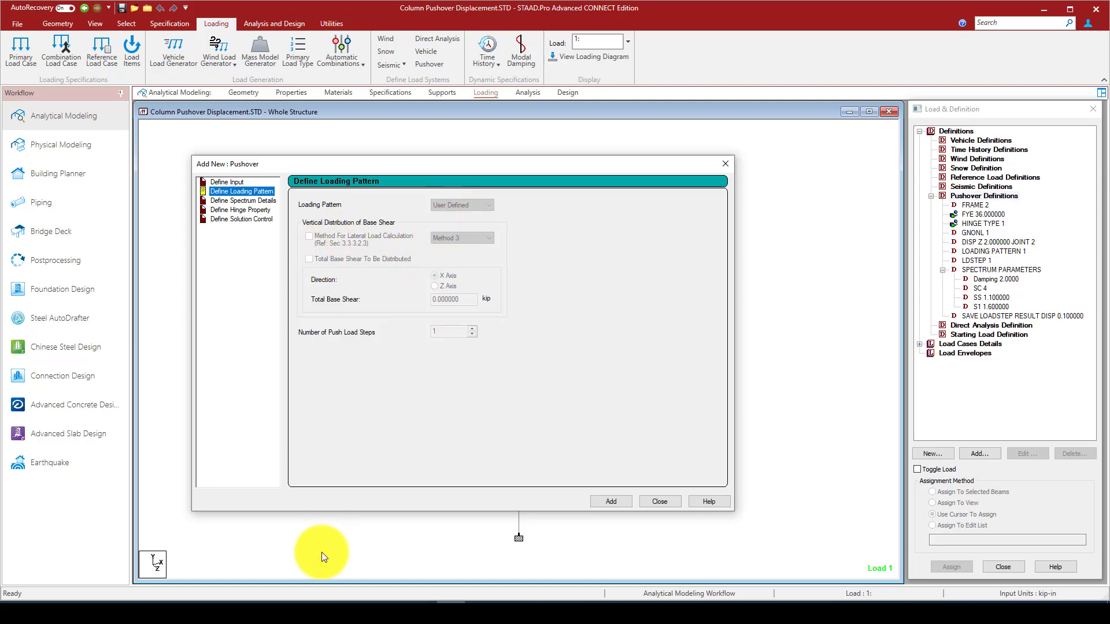
click(191, 595)
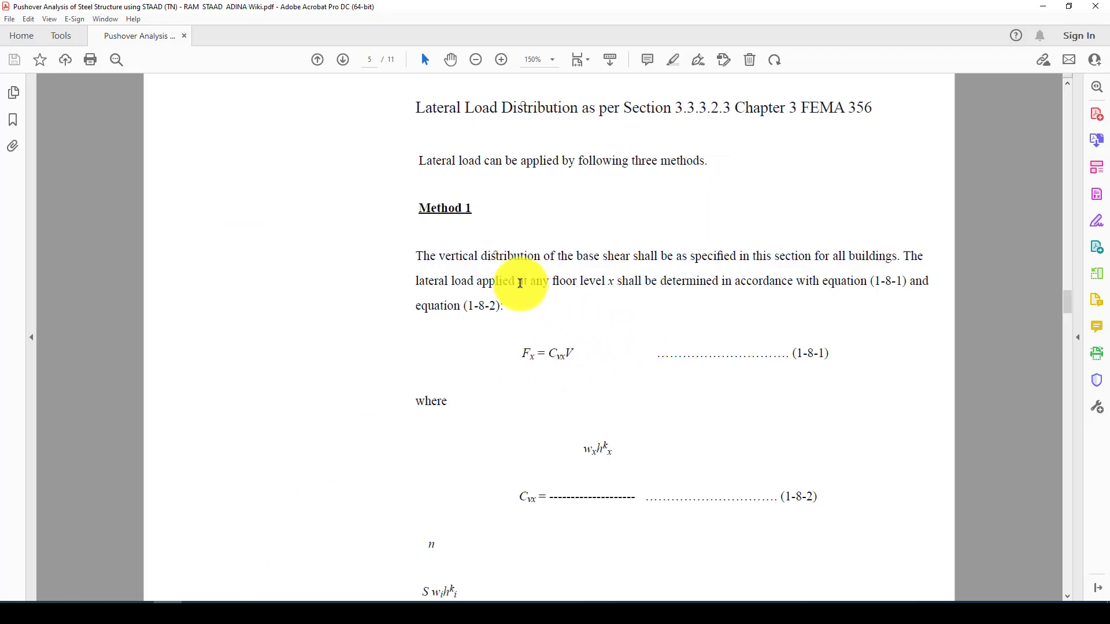
triple_click(531, 353)
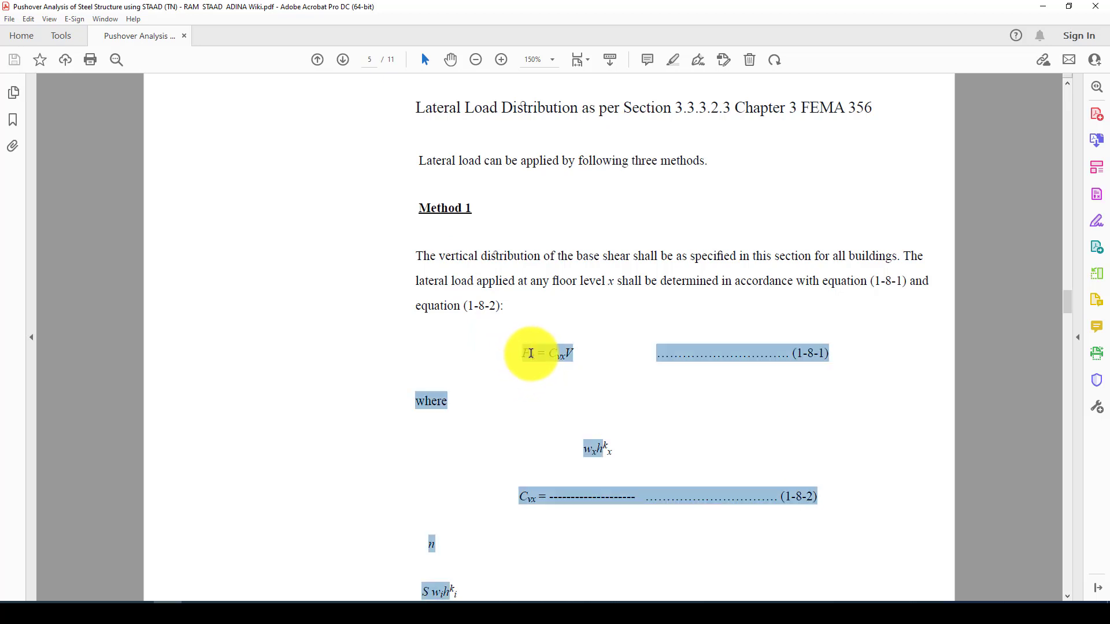
click(543, 353)
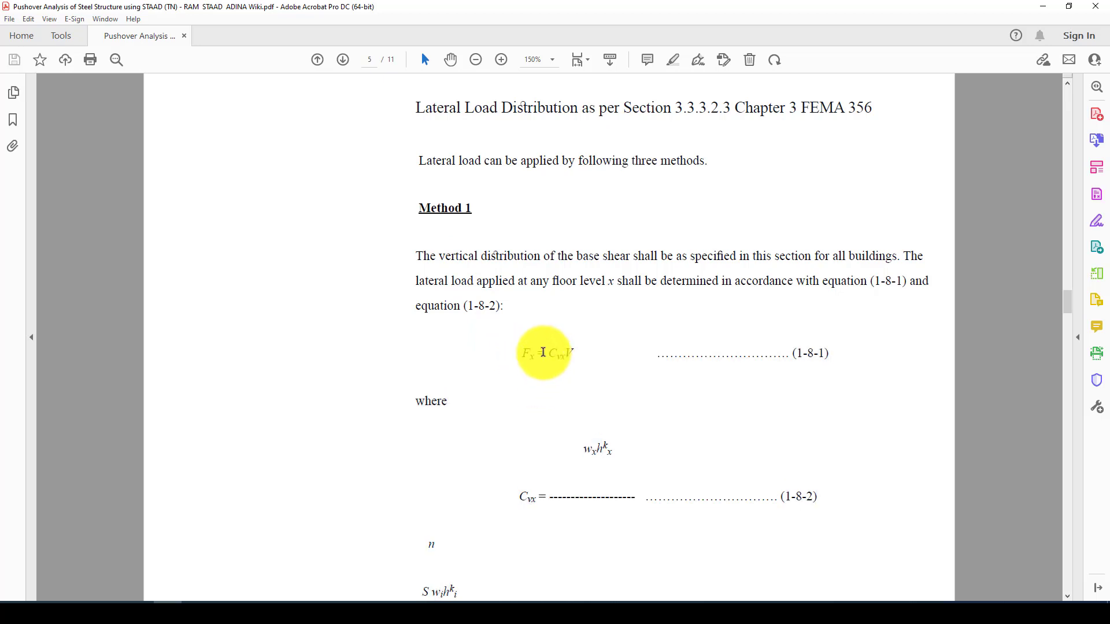
scroll(543, 352, down, 1)
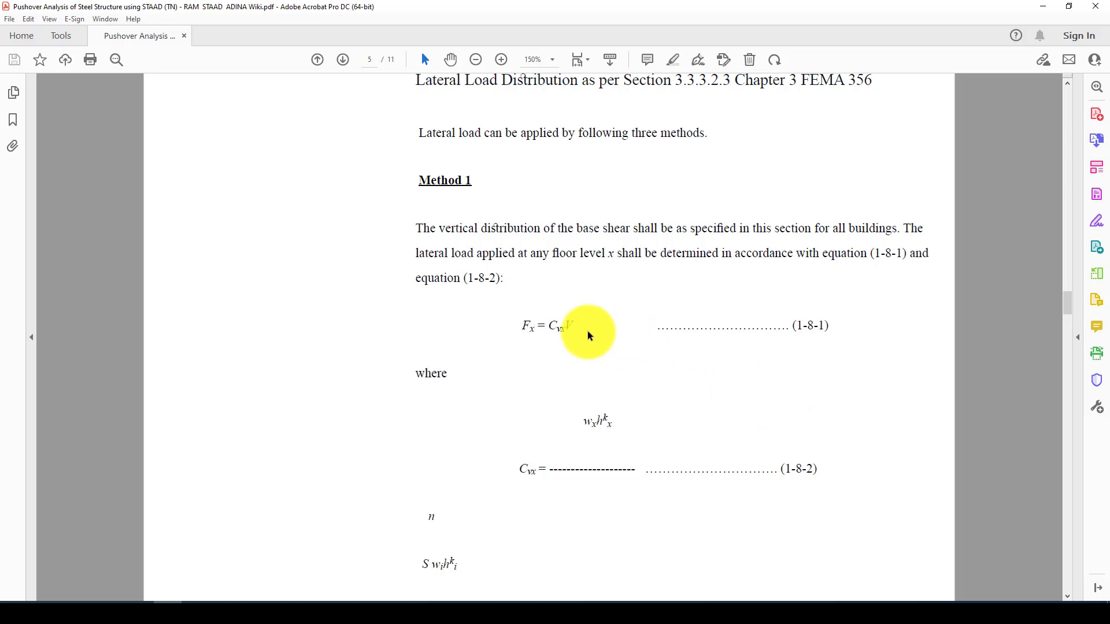
scroll(711, 392, down, 10)
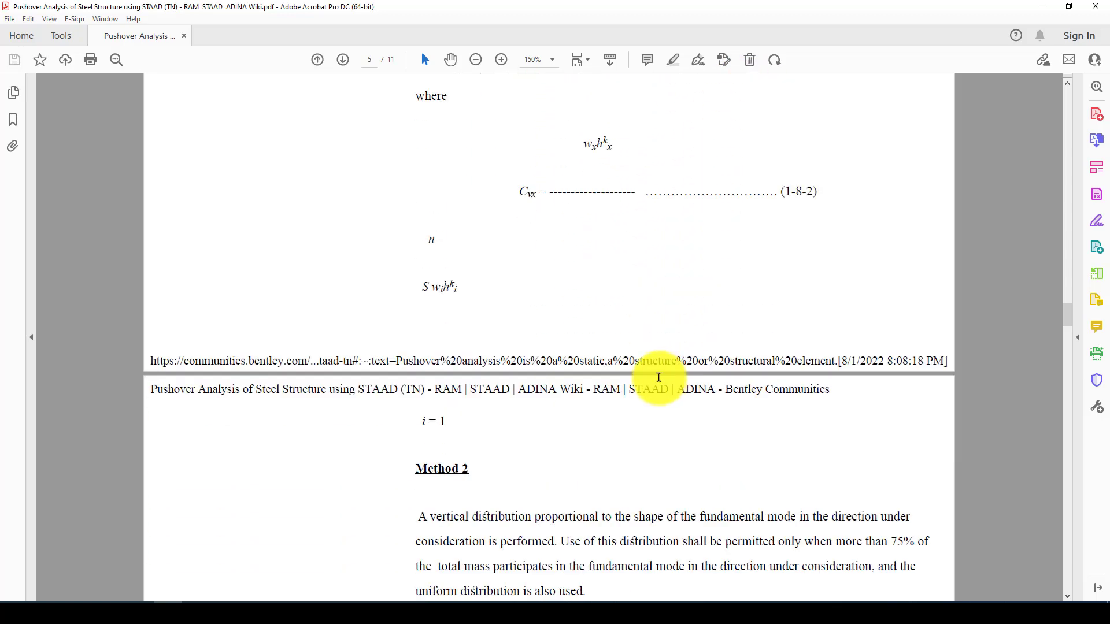
scroll(488, 359, down, 18)
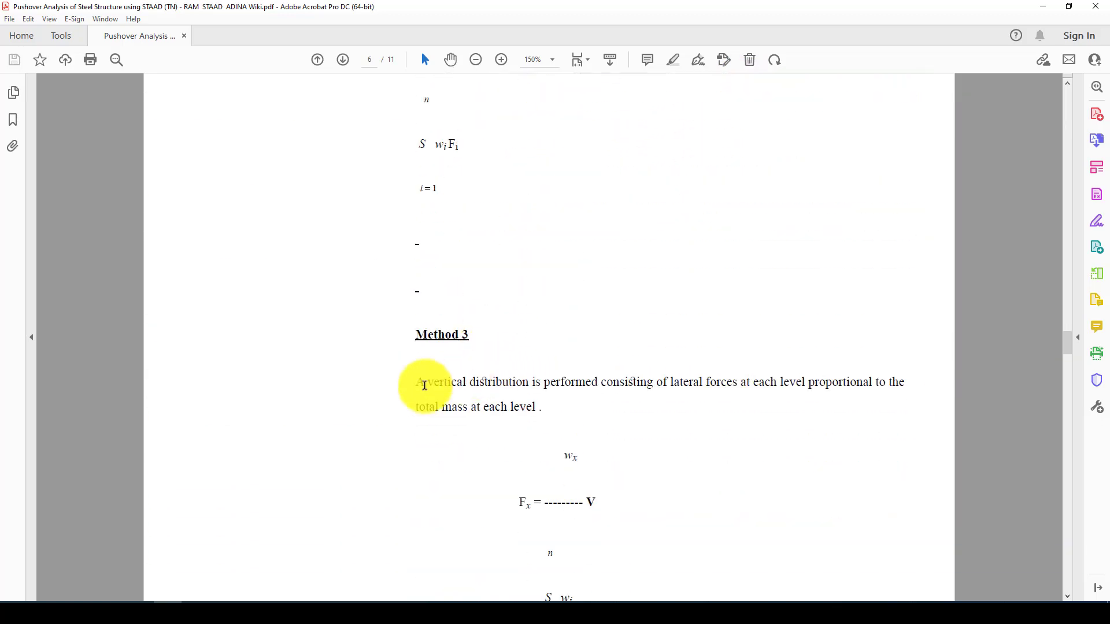
scroll(425, 385, down, 5)
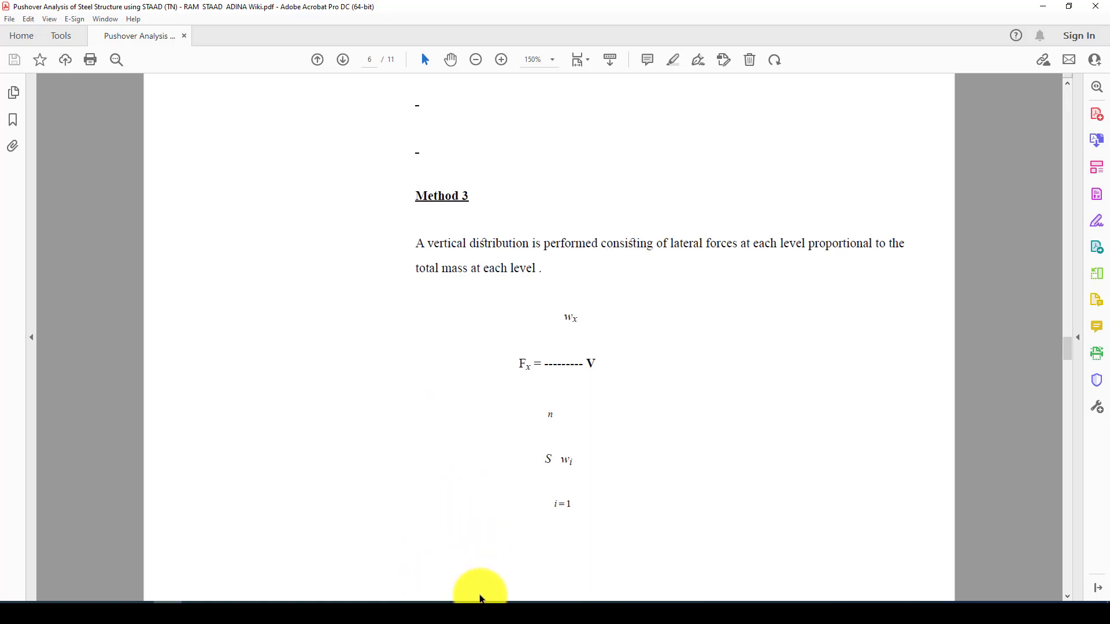
Return to STAAD.Pro and review the pushover solution control and loading pattern definitions.
click(446, 601)
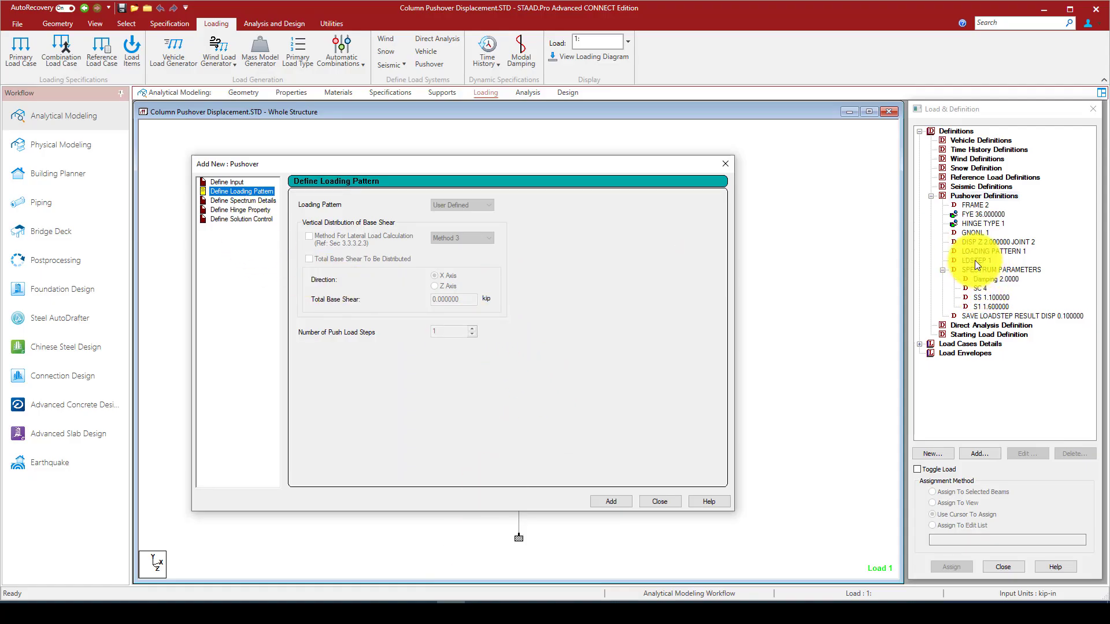
click(234, 219)
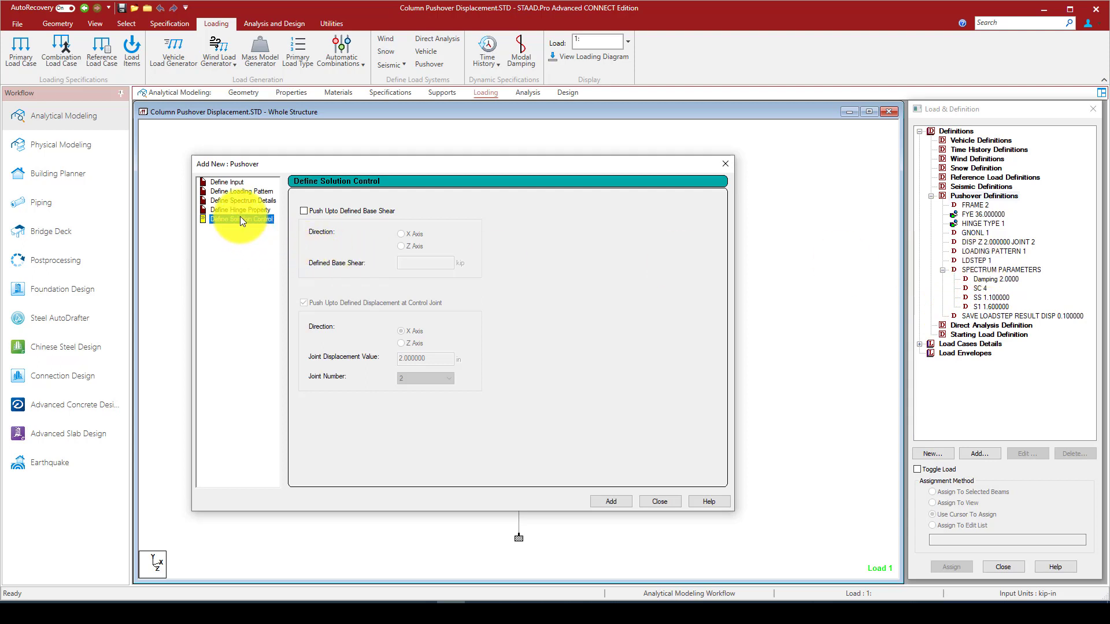
click(239, 192)
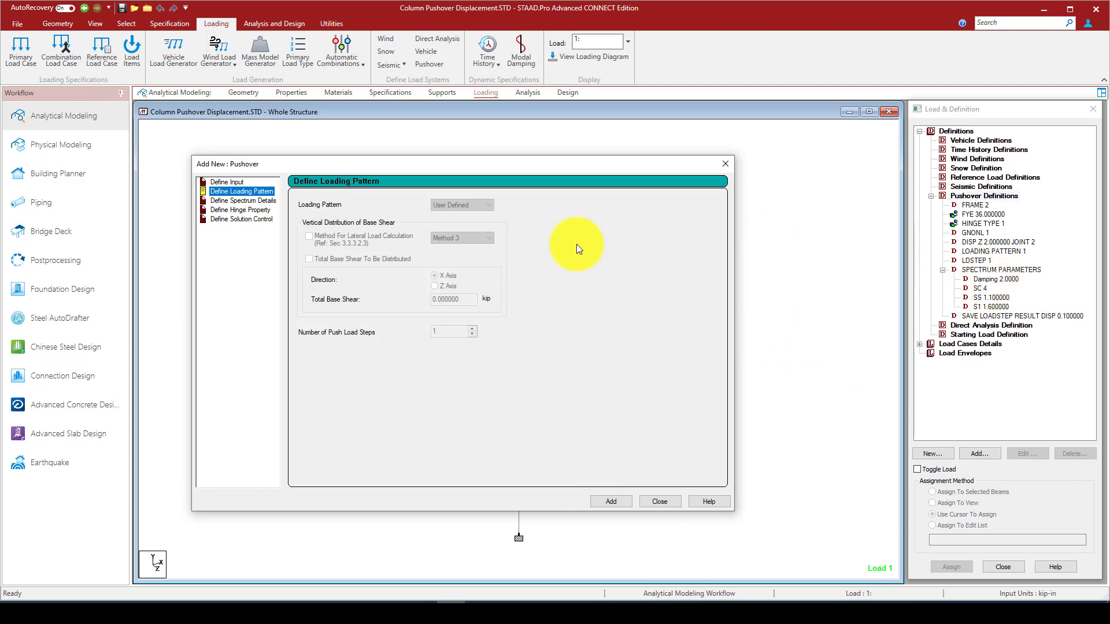
Examine the critical damping of the 1st spectrum in the pushover spectrum details, keeping its value.
click(236, 201)
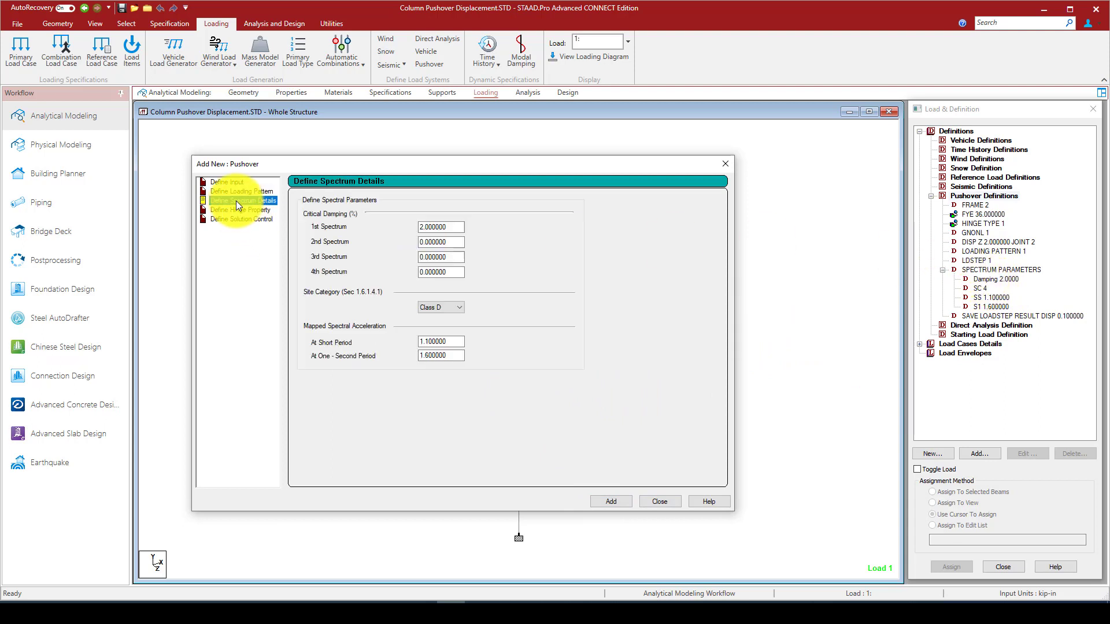
drag(459, 227, 424, 226)
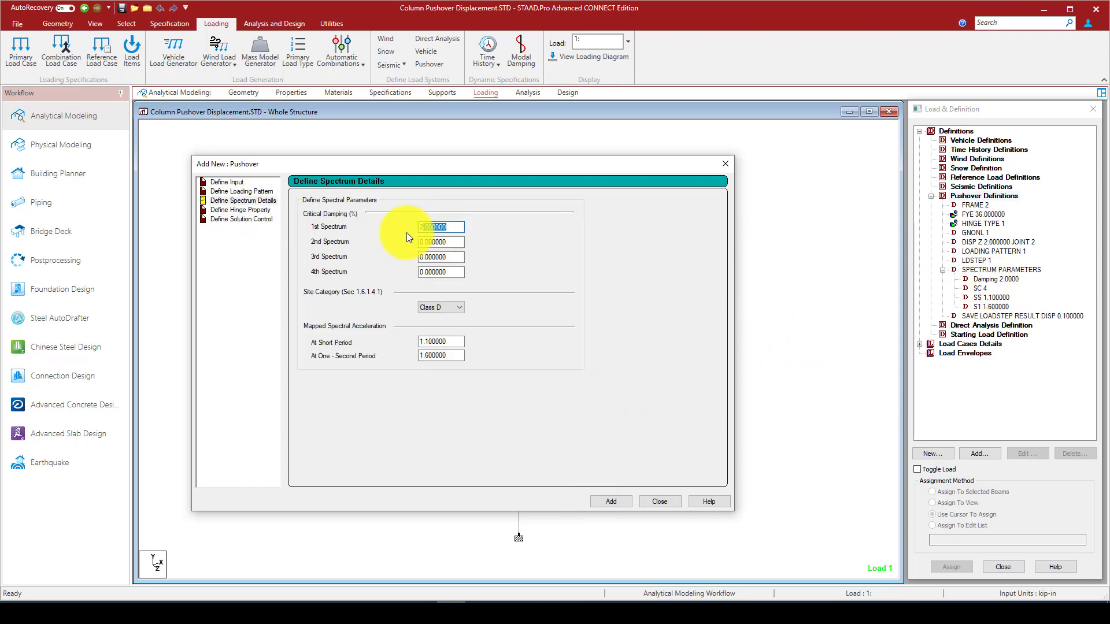
drag(456, 168, 461, 192)
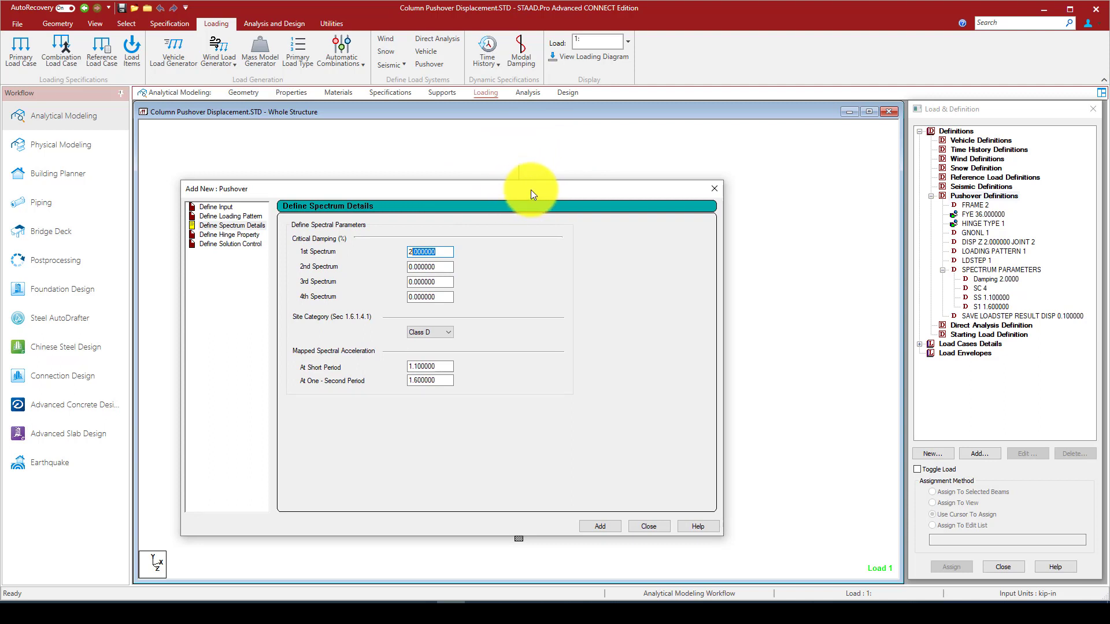
drag(531, 190, 541, 167)
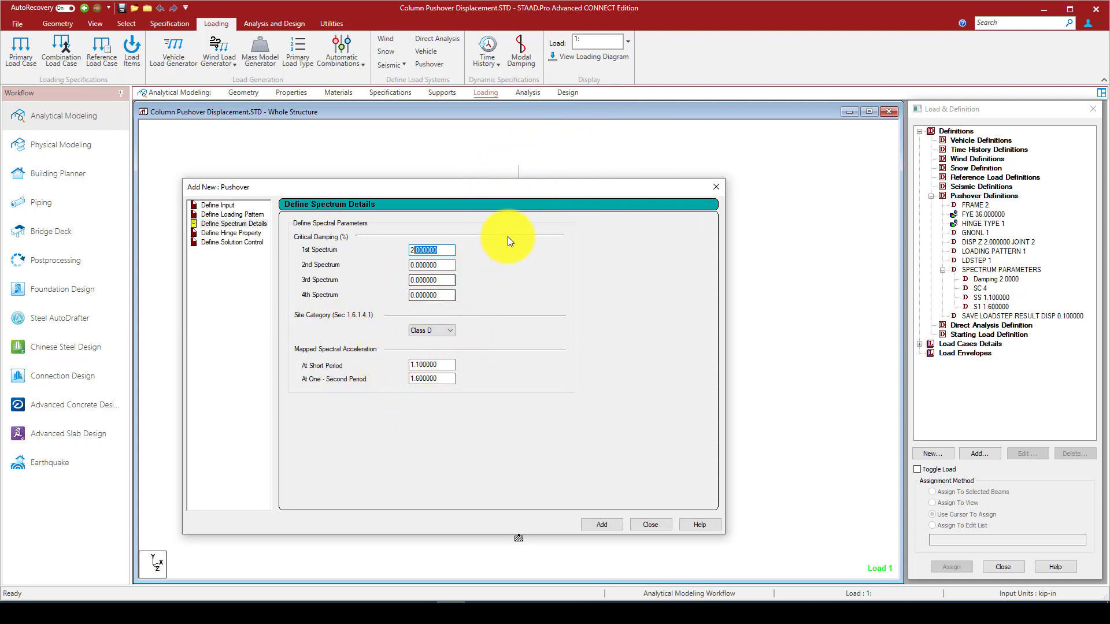
drag(509, 186, 514, 185)
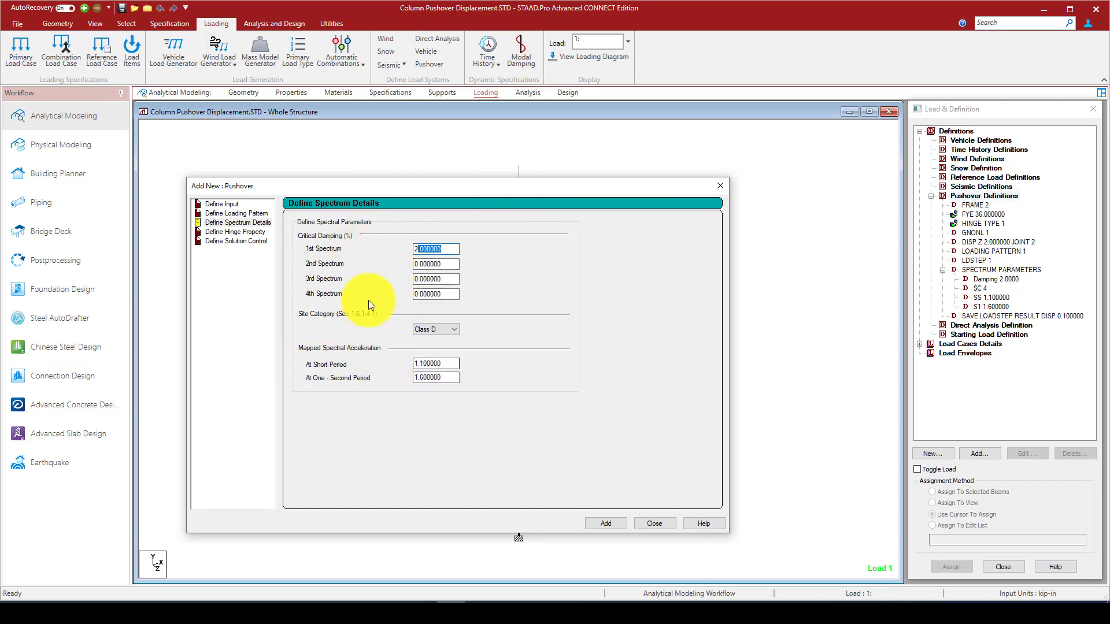
Inspect the 1st spectrum damping and the site category choices in the spectrum details, leaving the category at Class D.
double_click(413, 364)
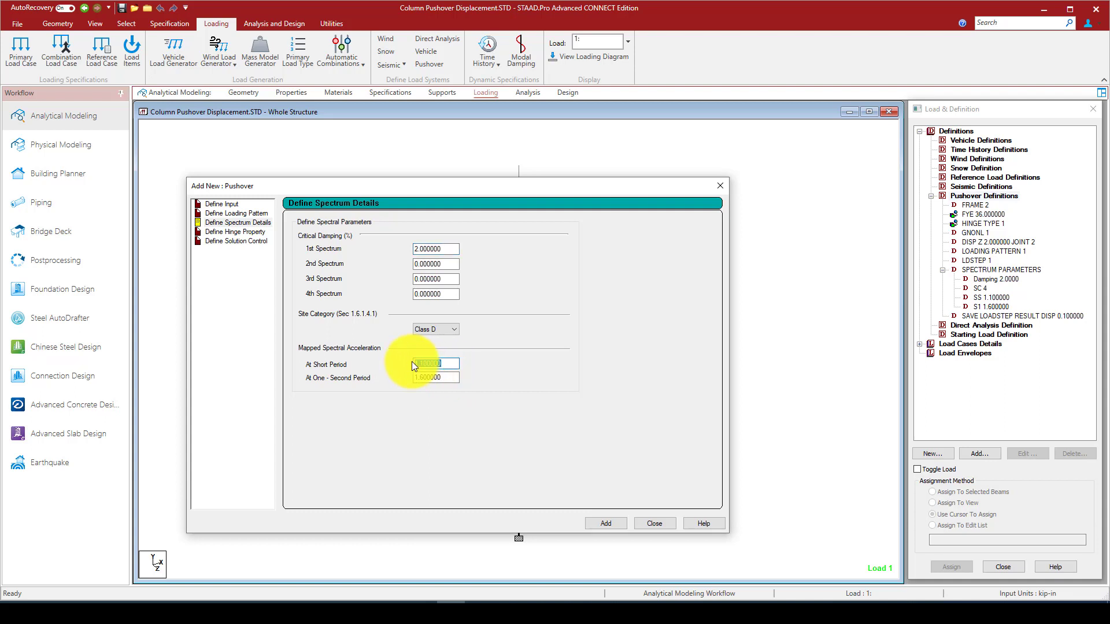
double_click(445, 249)
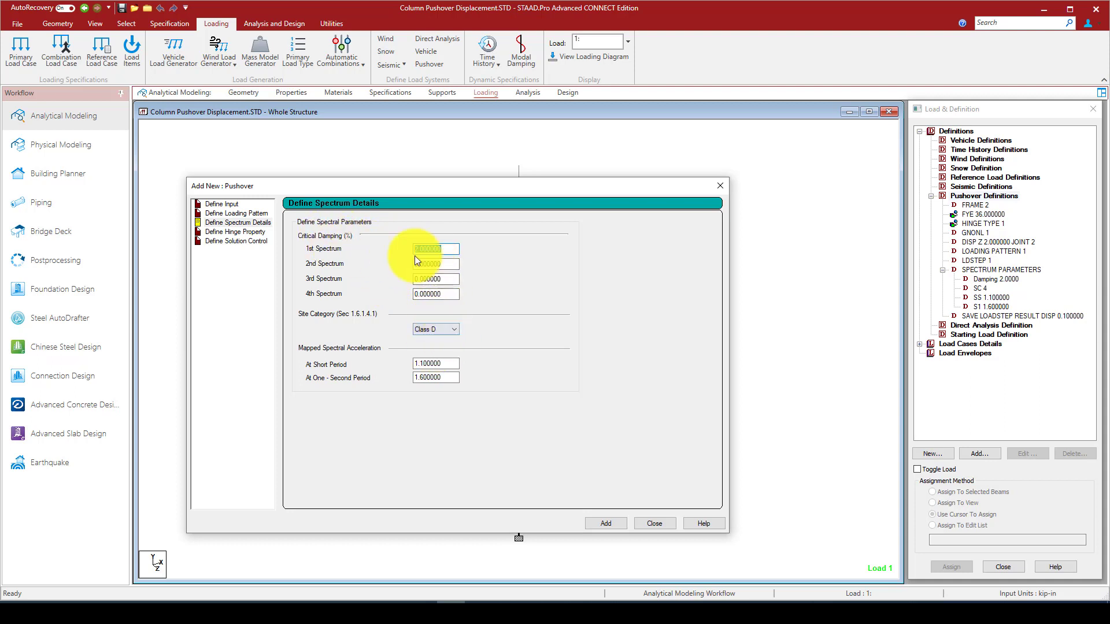
click(433, 328)
click(434, 328)
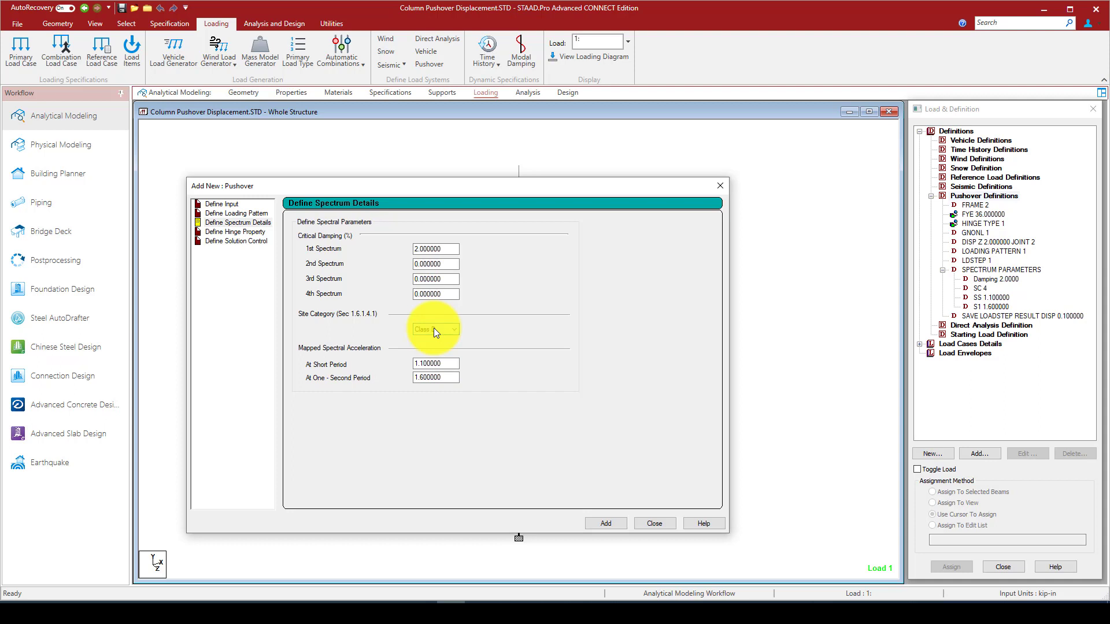
click(433, 328)
click(433, 328)
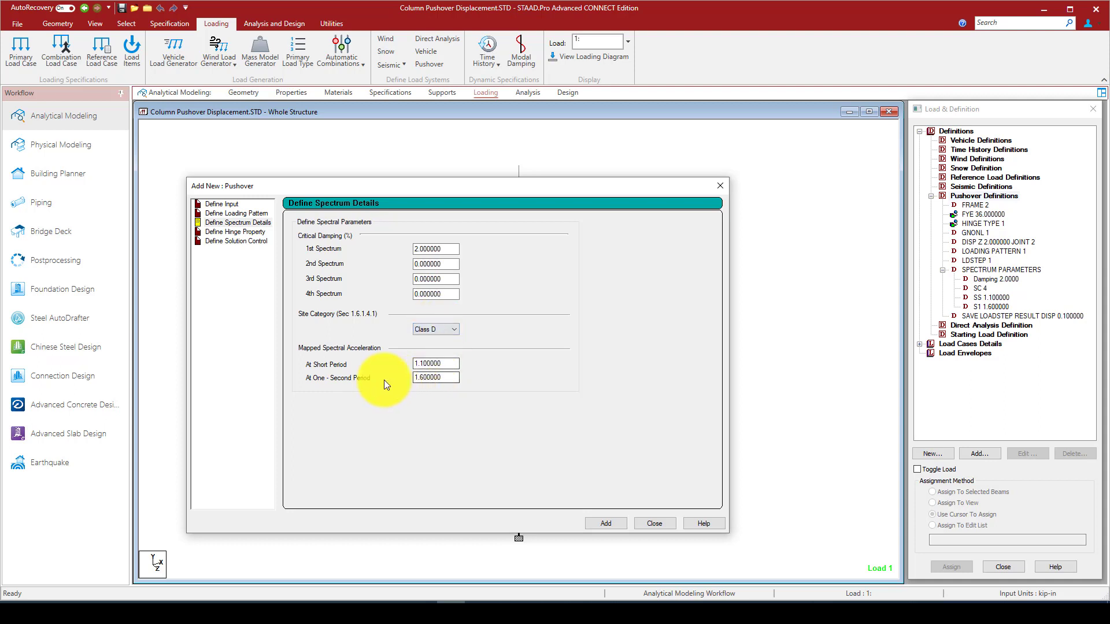
Examine the mapped spectral accelerations at short period and one-second period without entering new values.
click(439, 363)
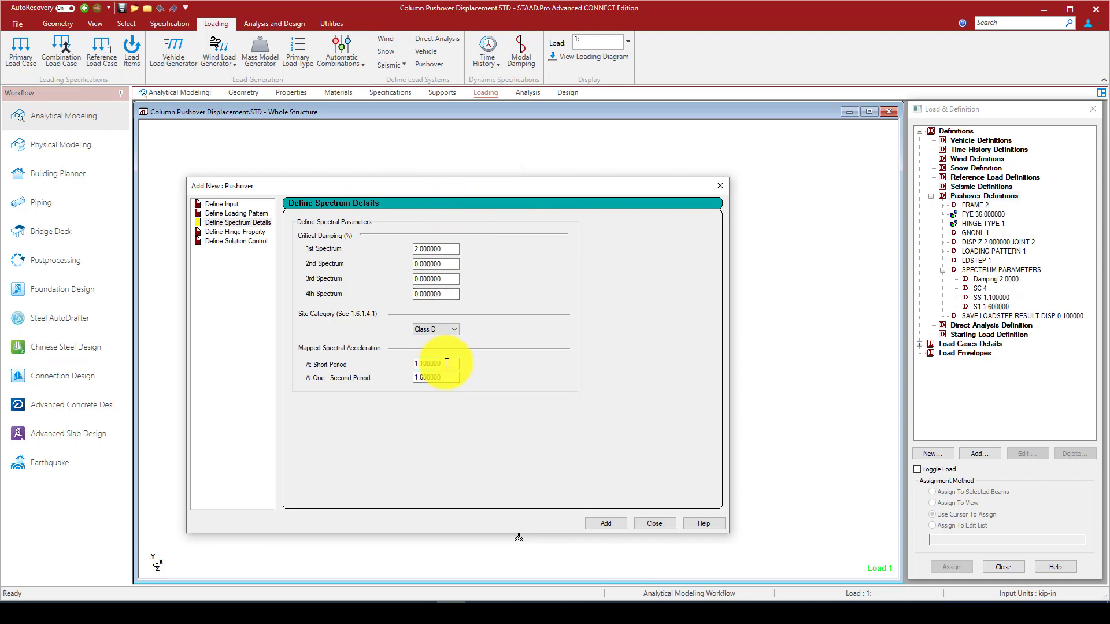
drag(447, 363, 428, 363)
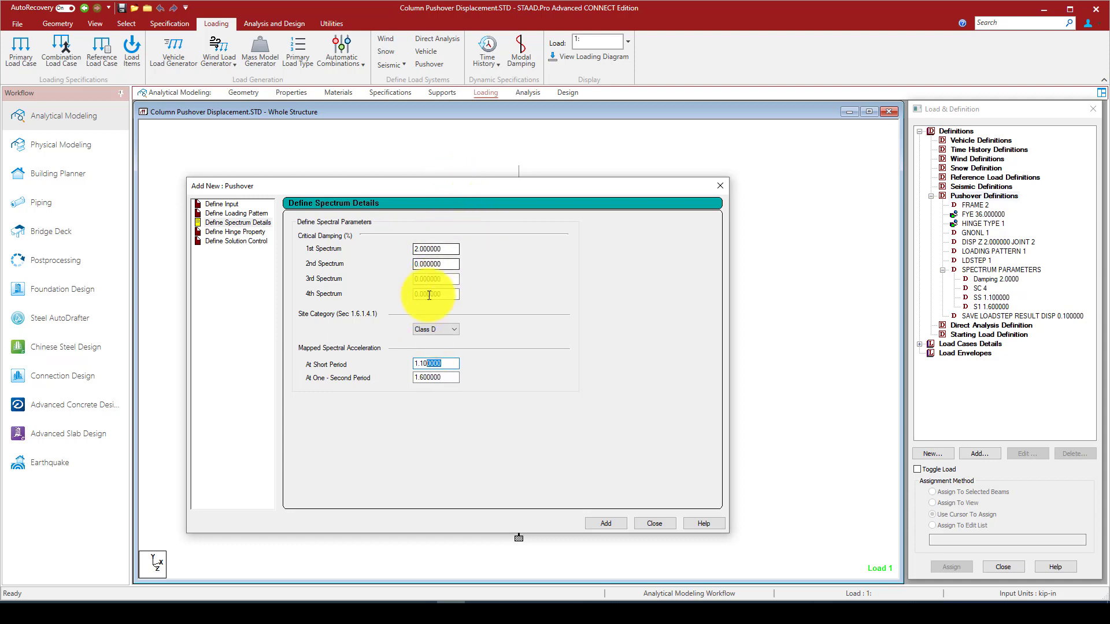
click(438, 364)
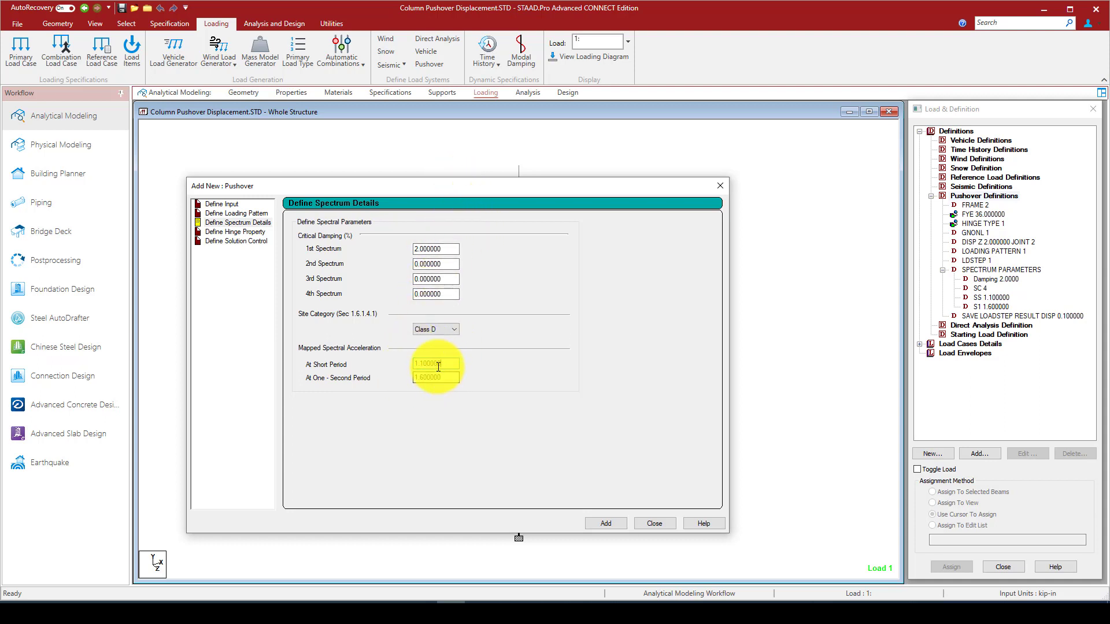
drag(414, 364, 444, 363)
key(Tab)
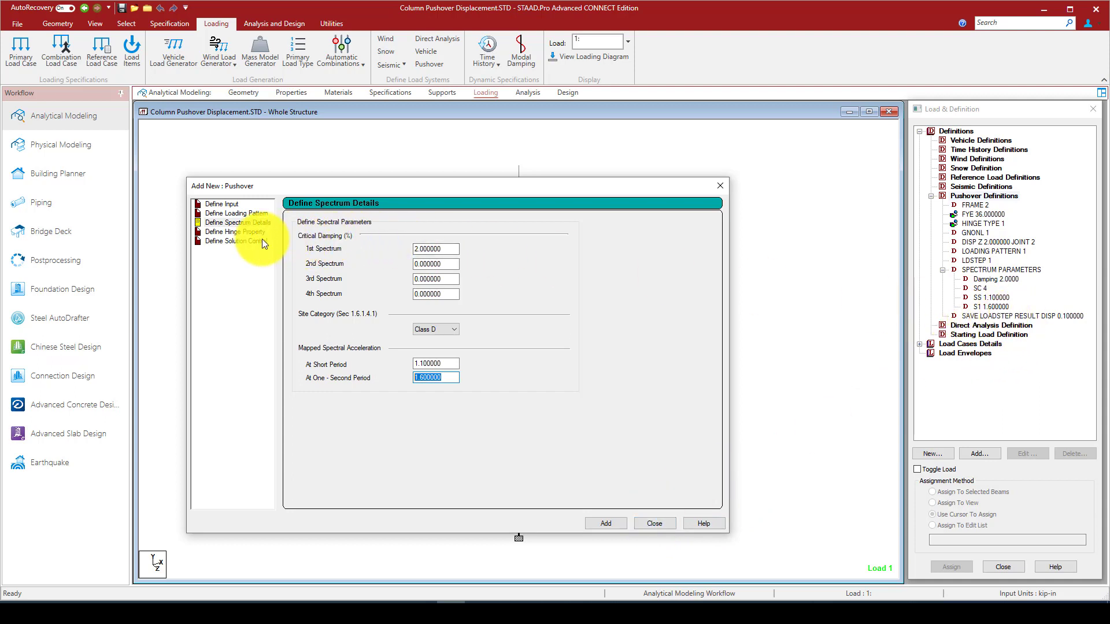
Recheck the pushover input, solution control, loading pattern and hinge property definitions, ending on the spectrum details.
click(221, 206)
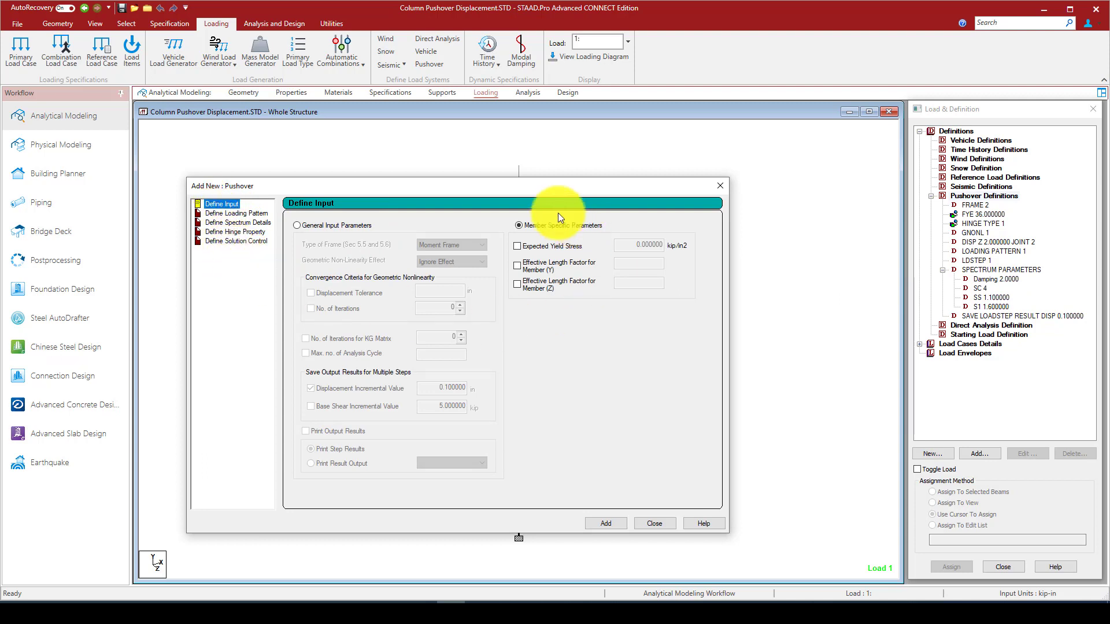
click(223, 242)
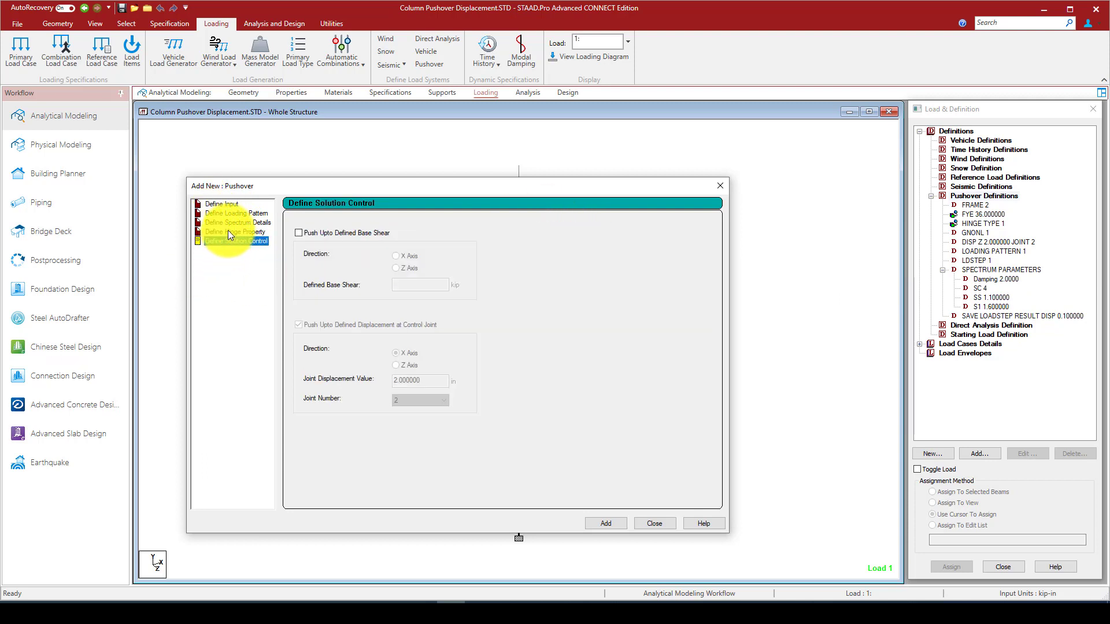
click(226, 224)
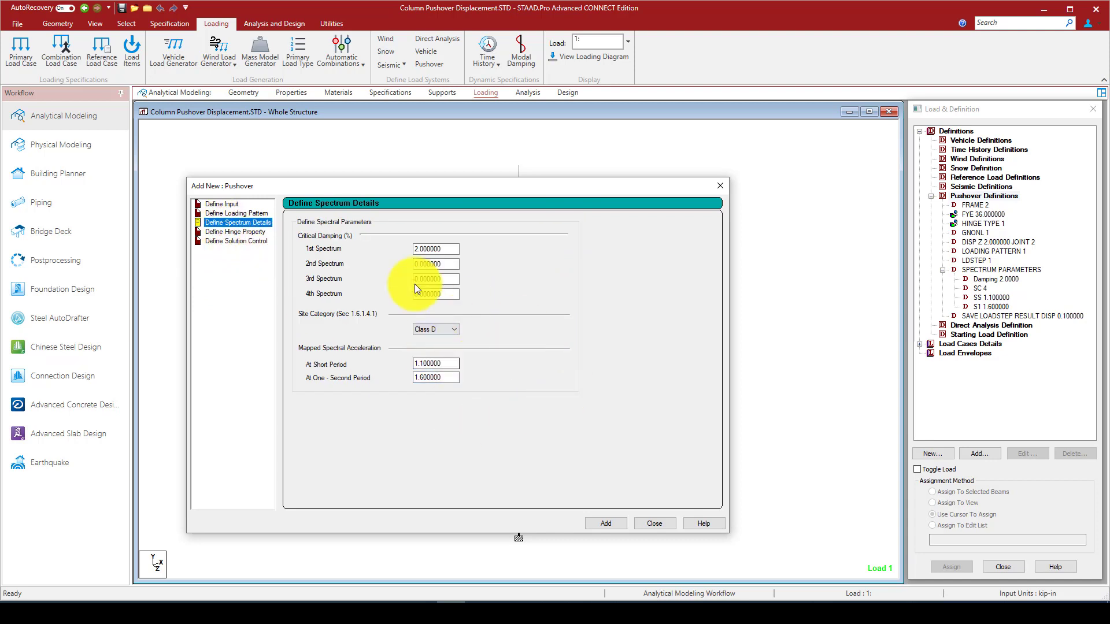
click(236, 215)
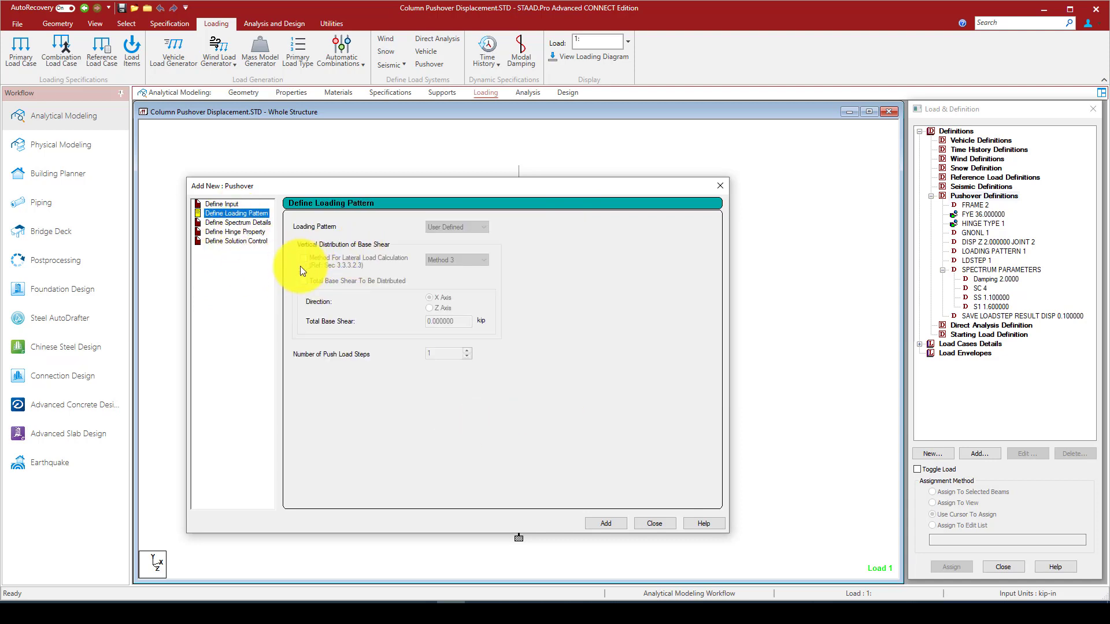
click(218, 233)
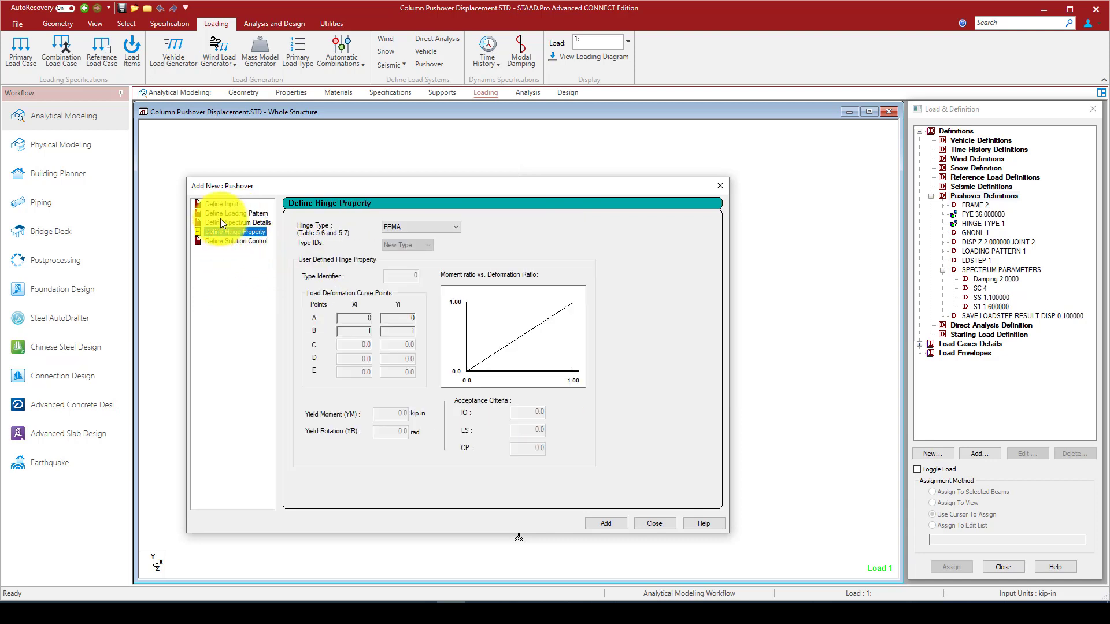
click(221, 223)
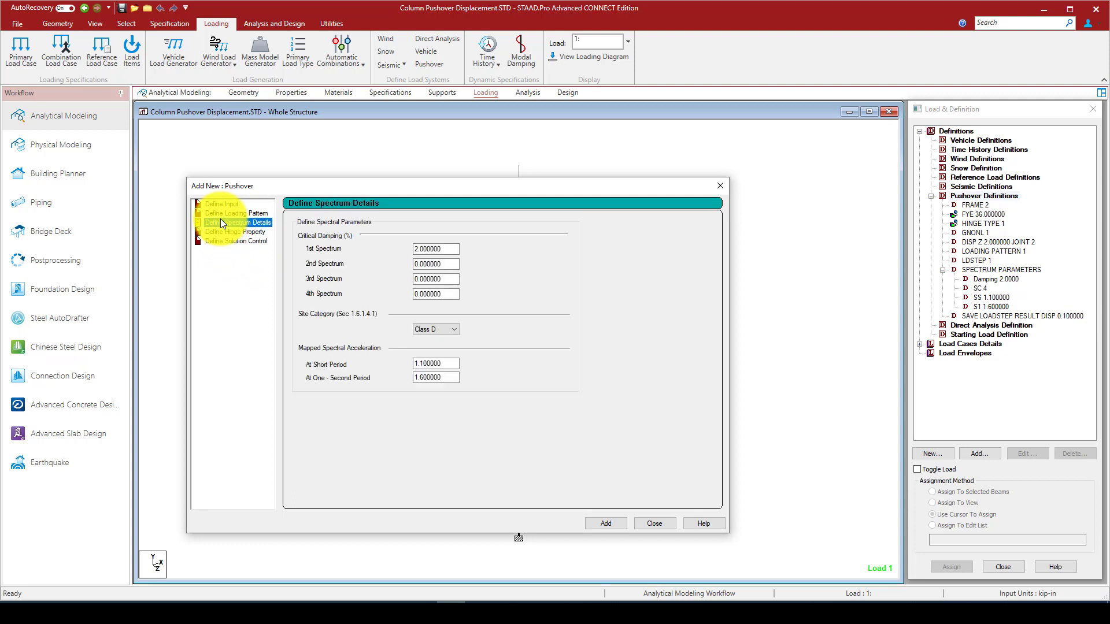
Close the pushover definition settings and view the options for creating new load definitions without adding any.
click(721, 185)
click(966, 269)
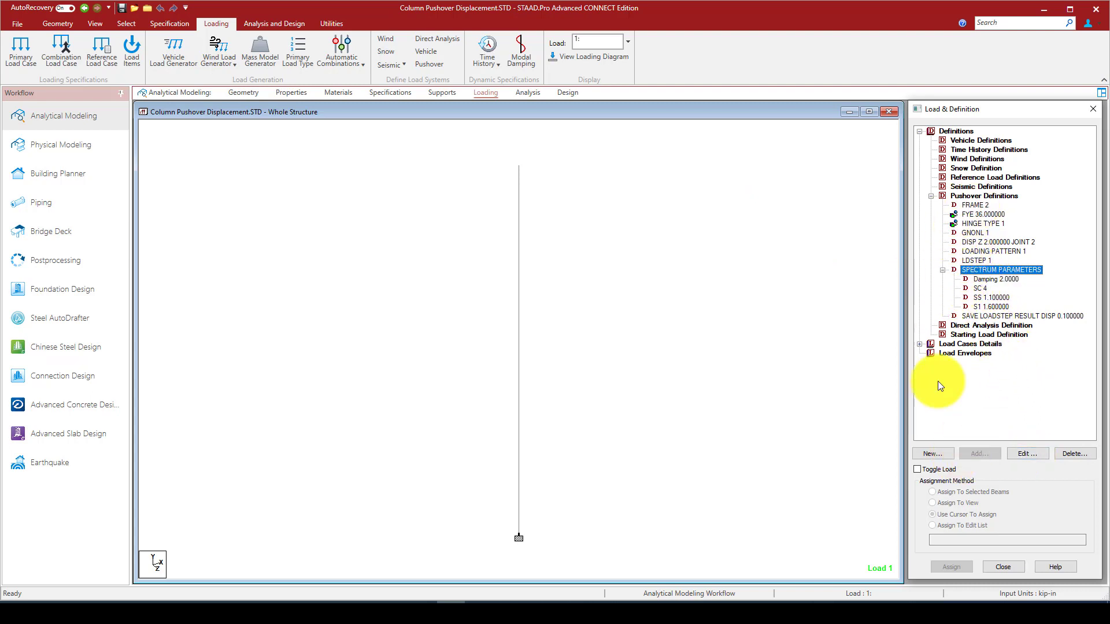
click(944, 455)
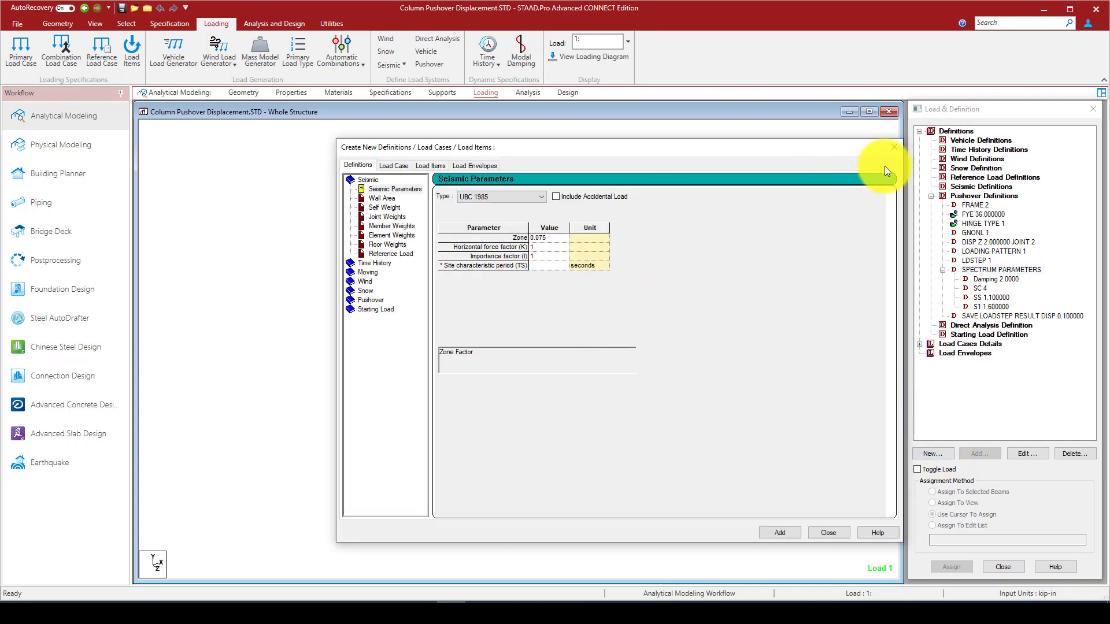
click(894, 147)
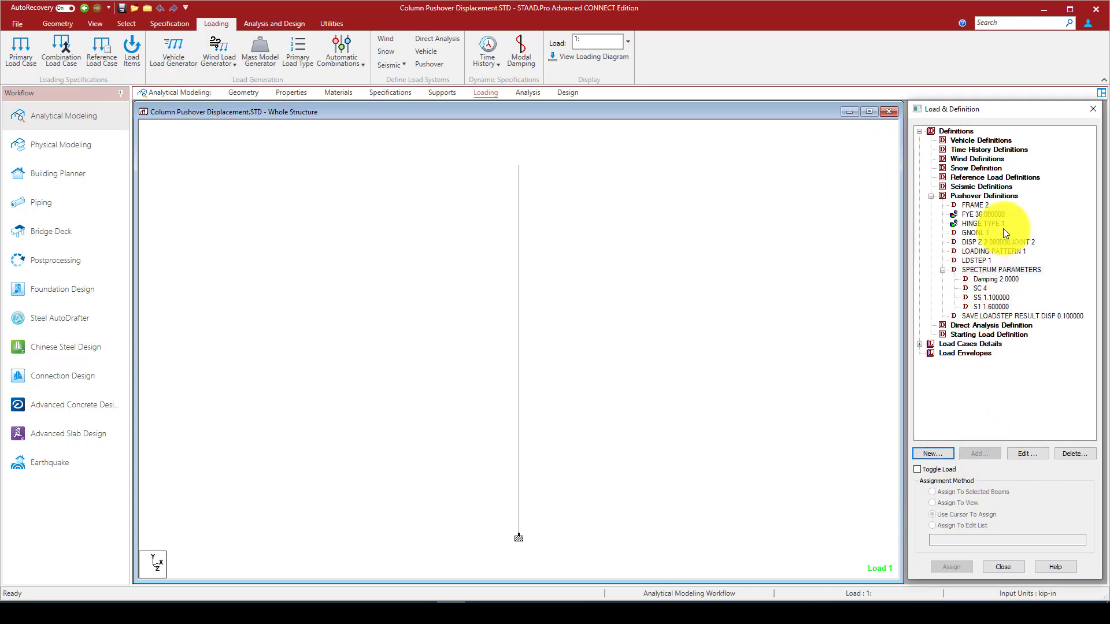
Inspect the displacement incremental value for saving multi-step output results in the pushover definition, without modifying it.
click(335, 94)
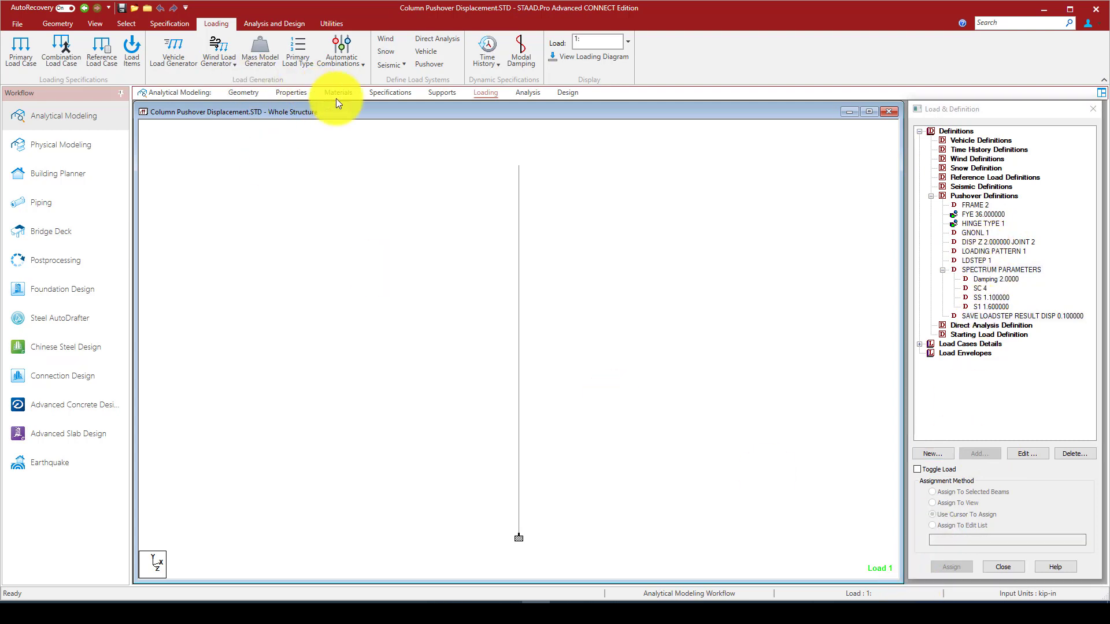
double_click(1023, 315)
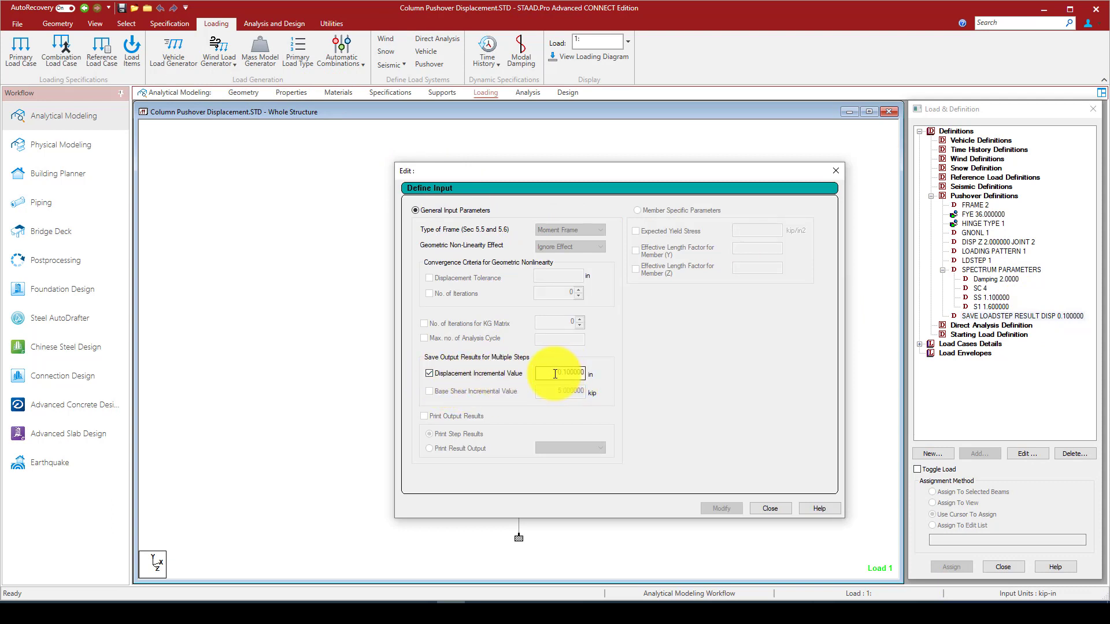
double_click(589, 371)
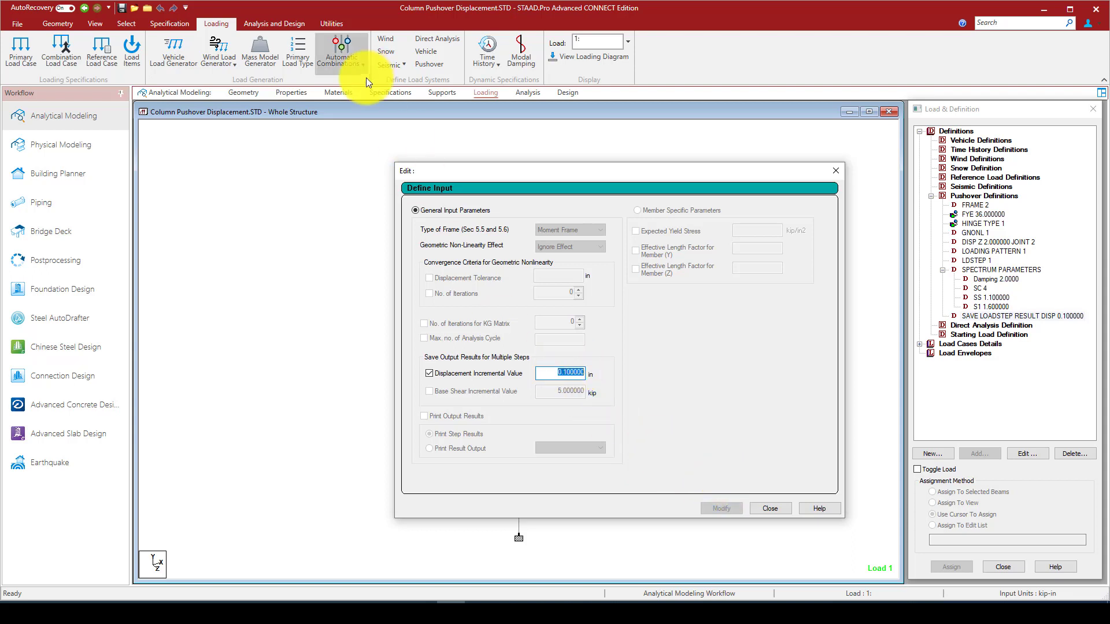
click(314, 94)
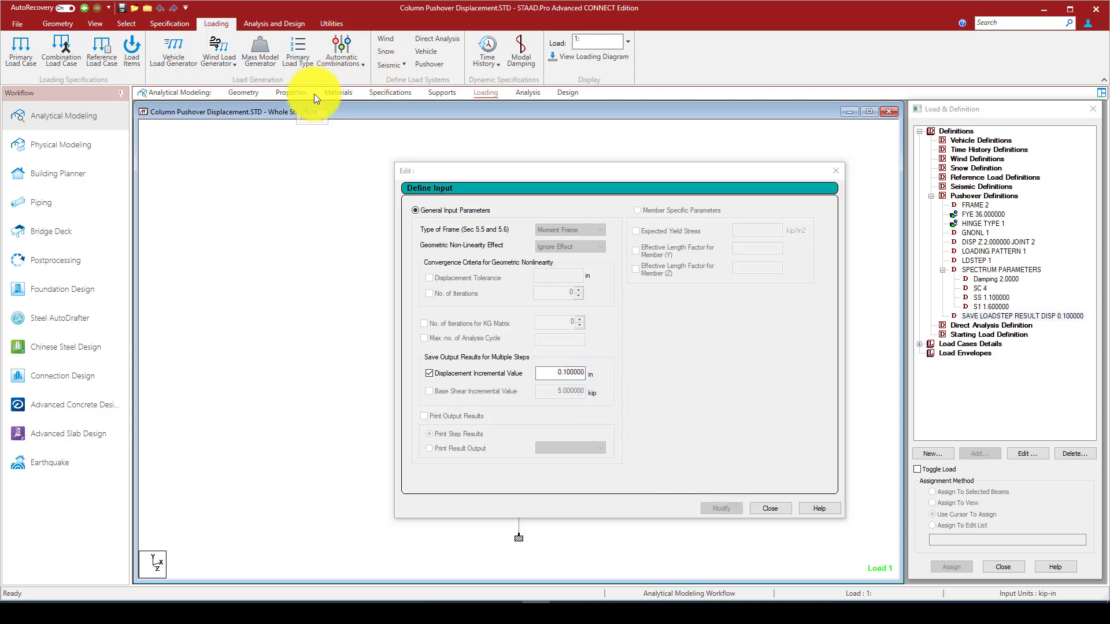
double_click(560, 375)
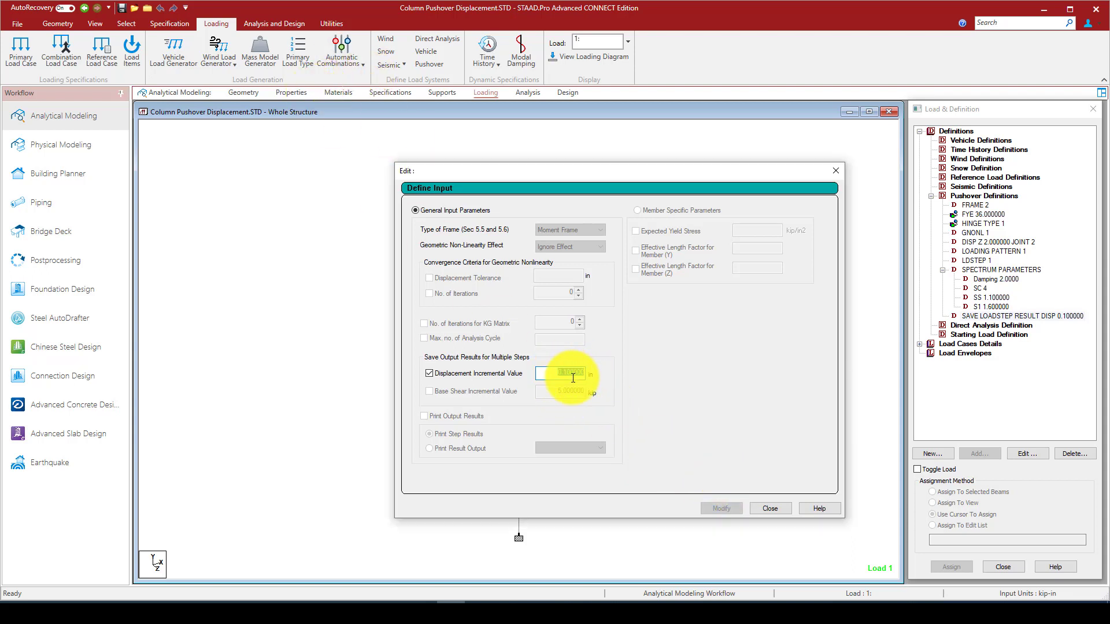
click(556, 374)
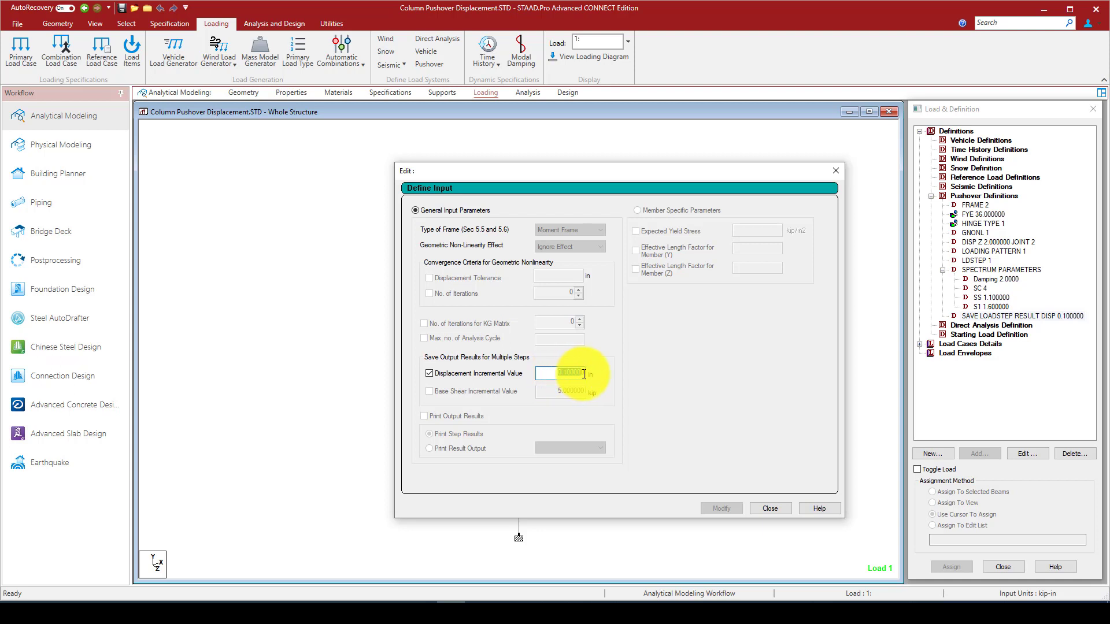
double_click(579, 373)
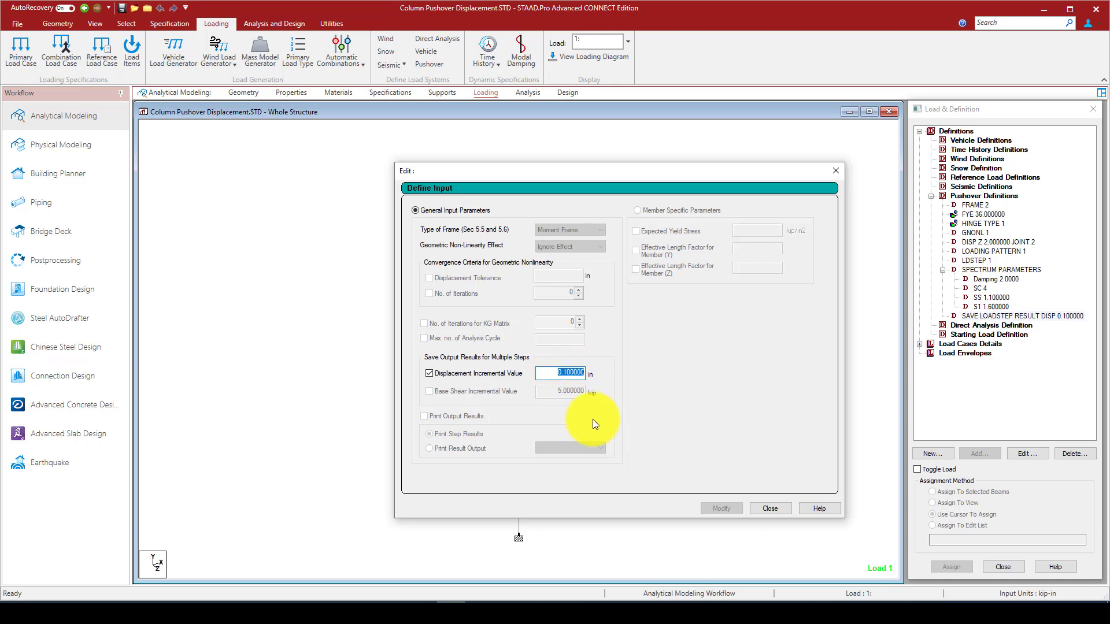
click(775, 508)
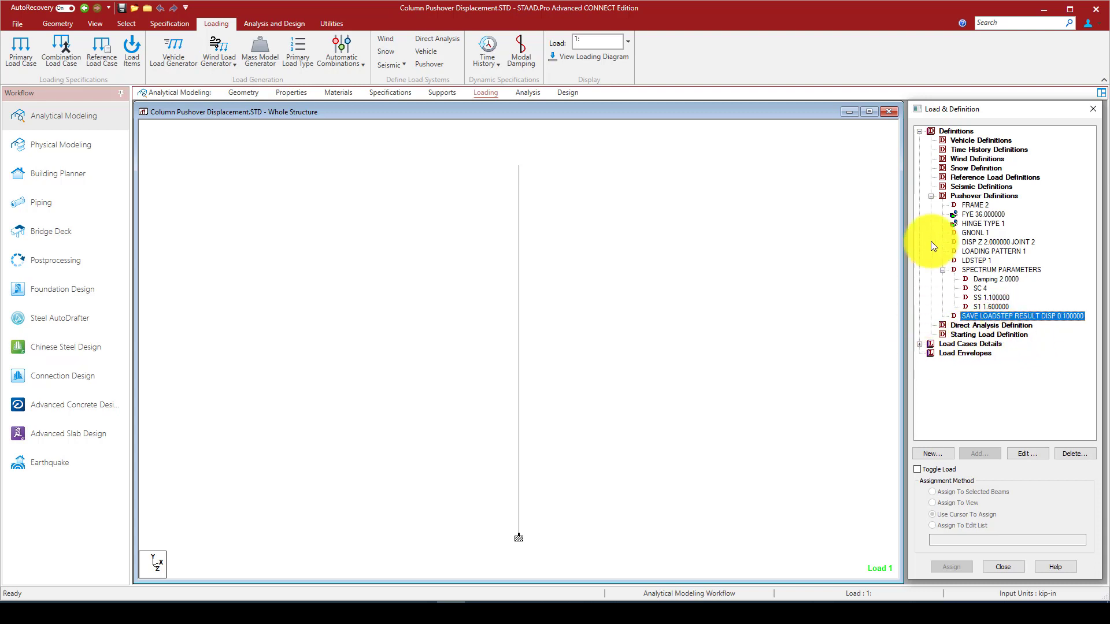
Examine the selfweight load in load case 1 and the nodal force in load case 2 without modifying them.
click(920, 344)
click(931, 353)
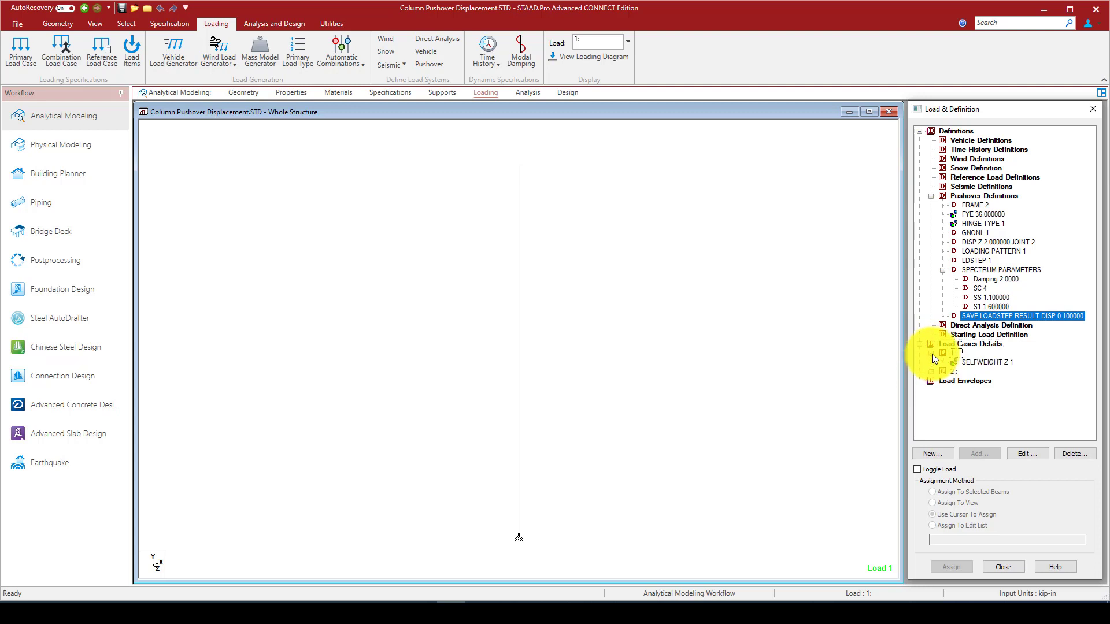
double_click(985, 363)
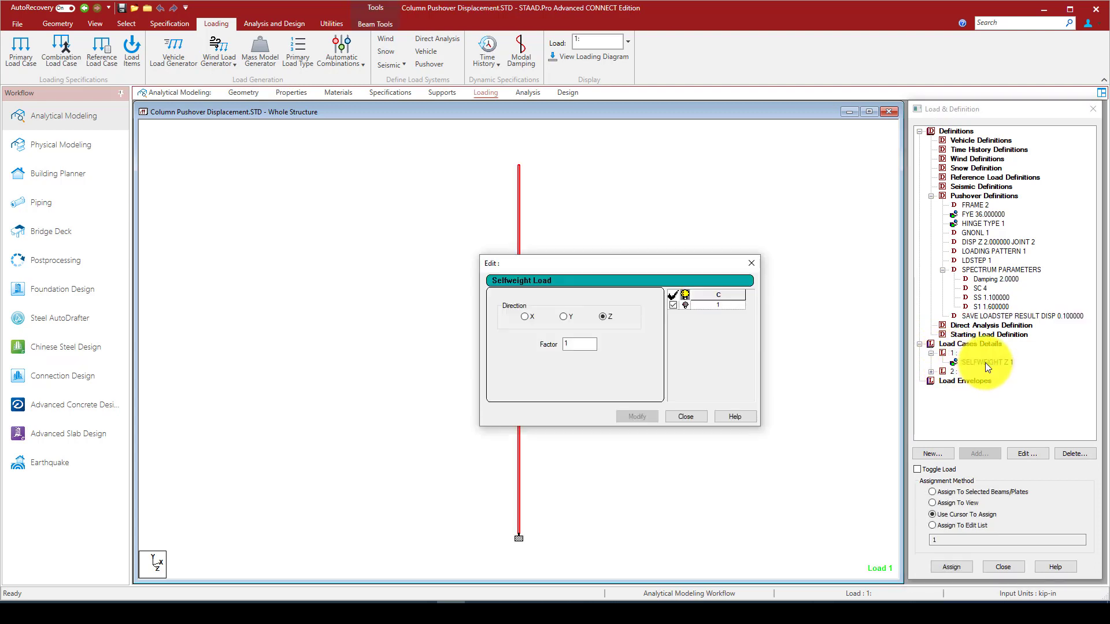
click(685, 417)
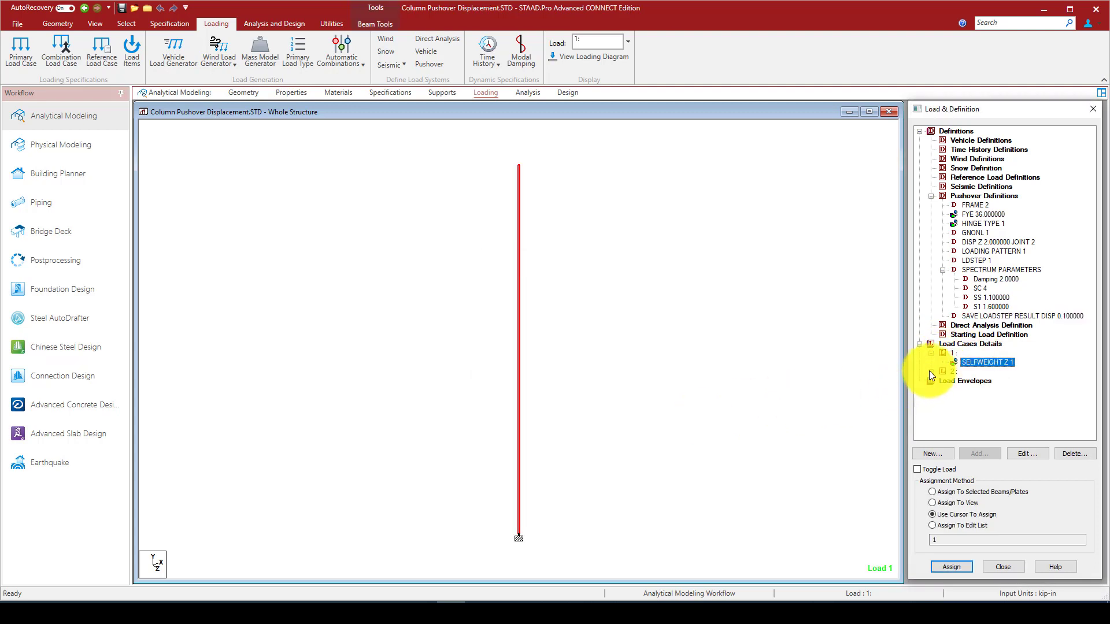
click(931, 372)
double_click(977, 380)
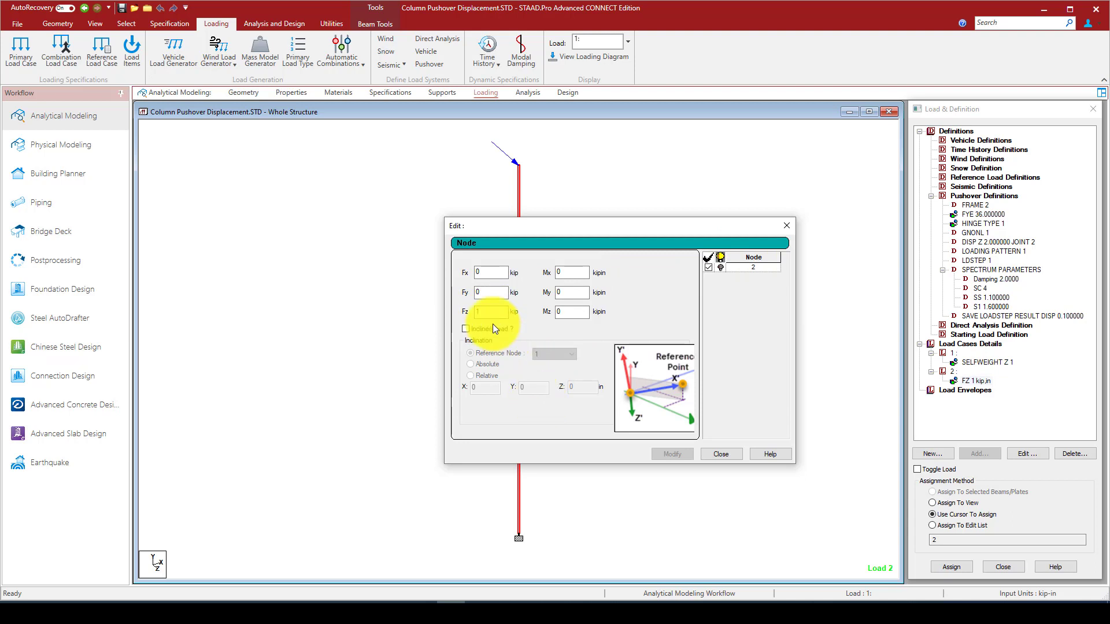
click(786, 226)
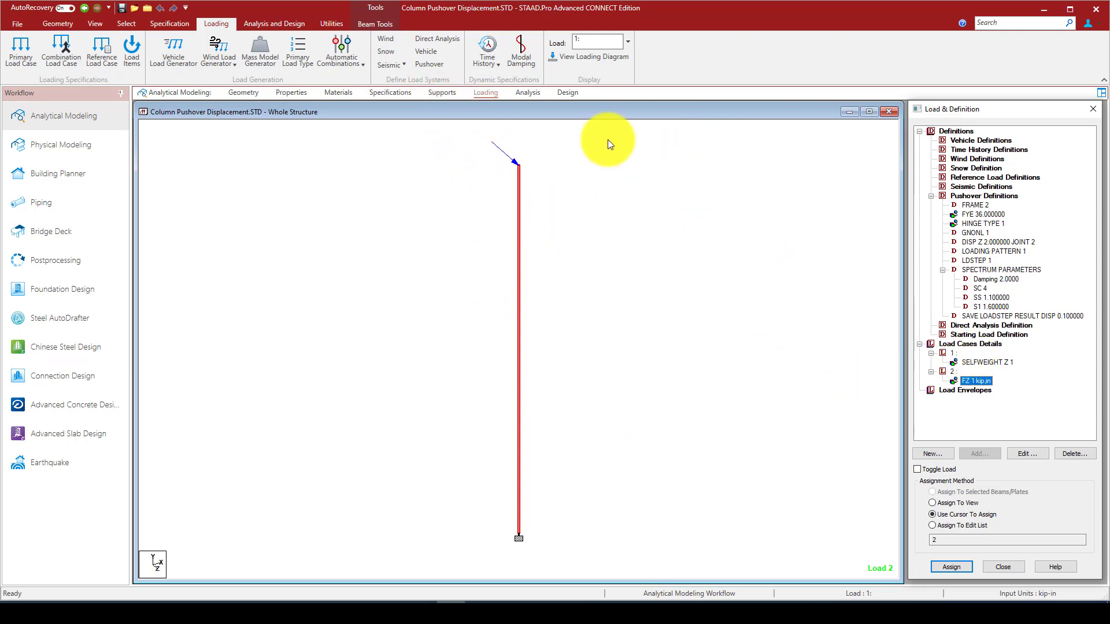
Review the analysis commands and the Perform Pushover Analysis option without adding another command.
click(526, 93)
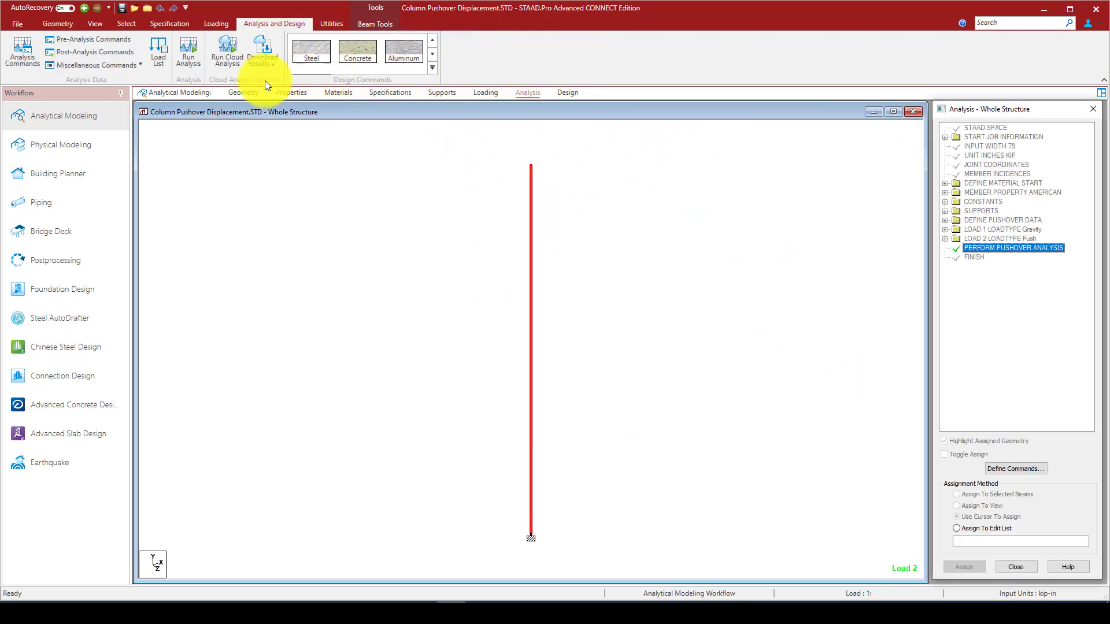
click(776, 491)
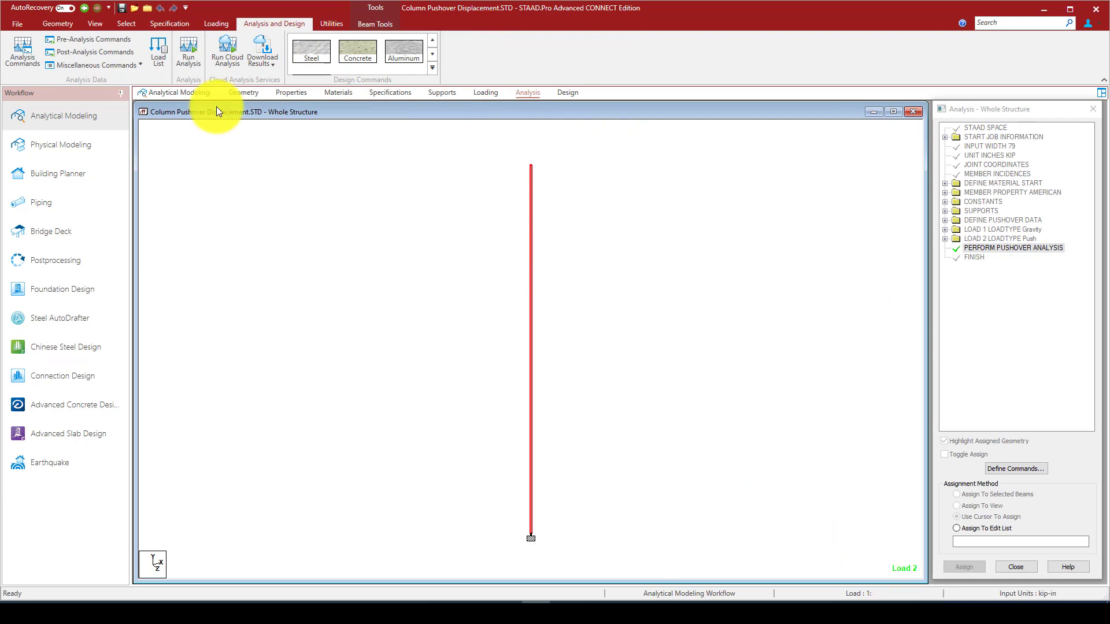
click(24, 55)
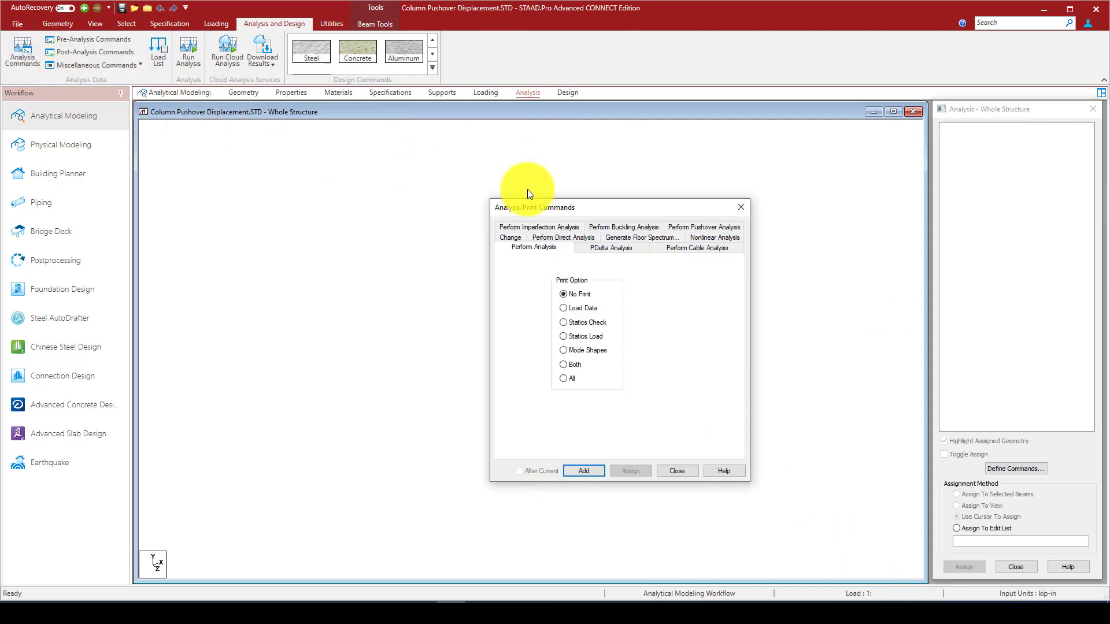
click(693, 225)
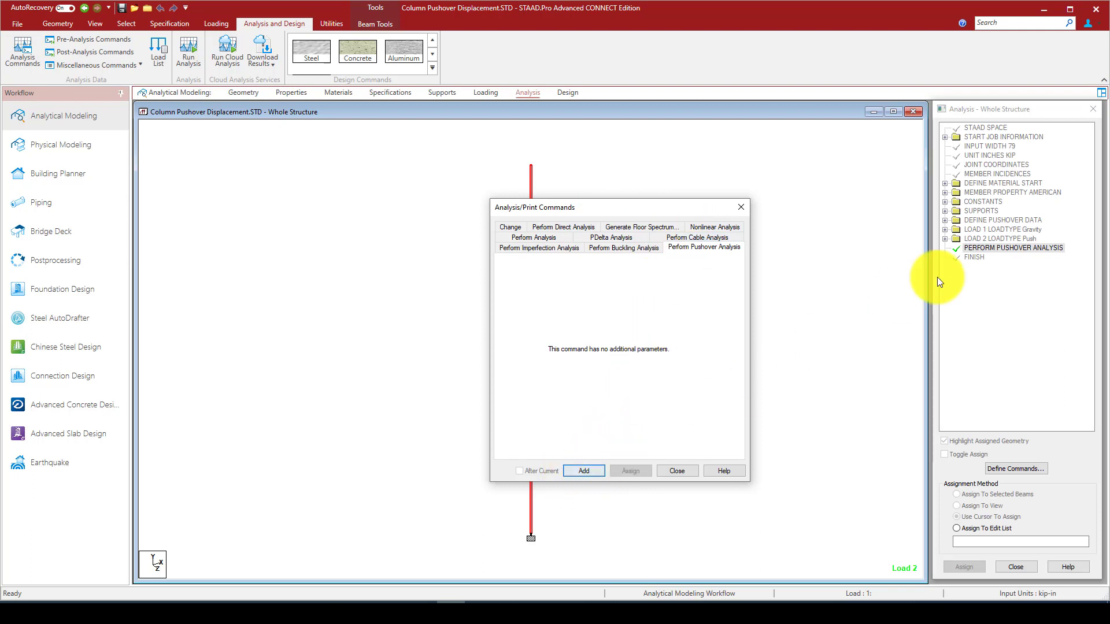
click(679, 471)
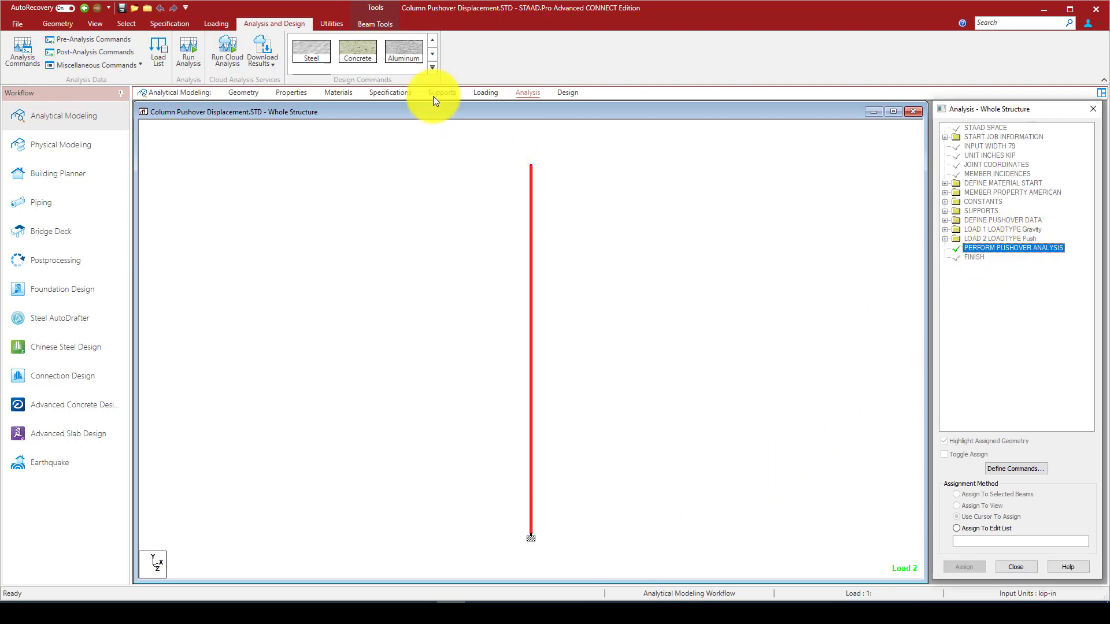
Inspect the Cut Off Mode Shape settings among the miscellaneous commands and cancel without setting a limit.
click(187, 50)
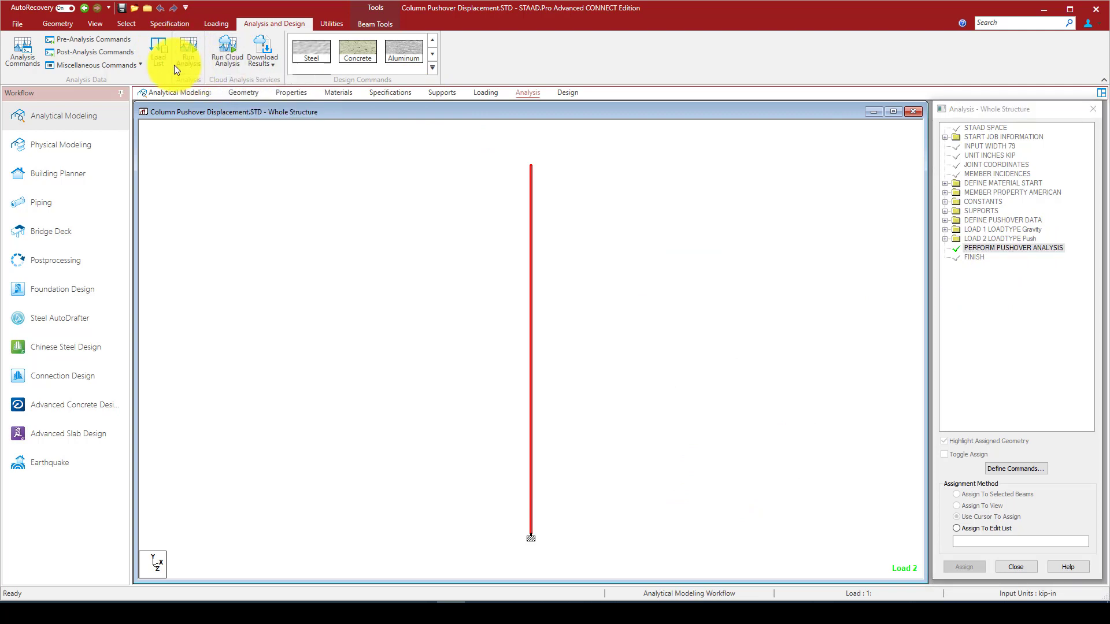
click(139, 65)
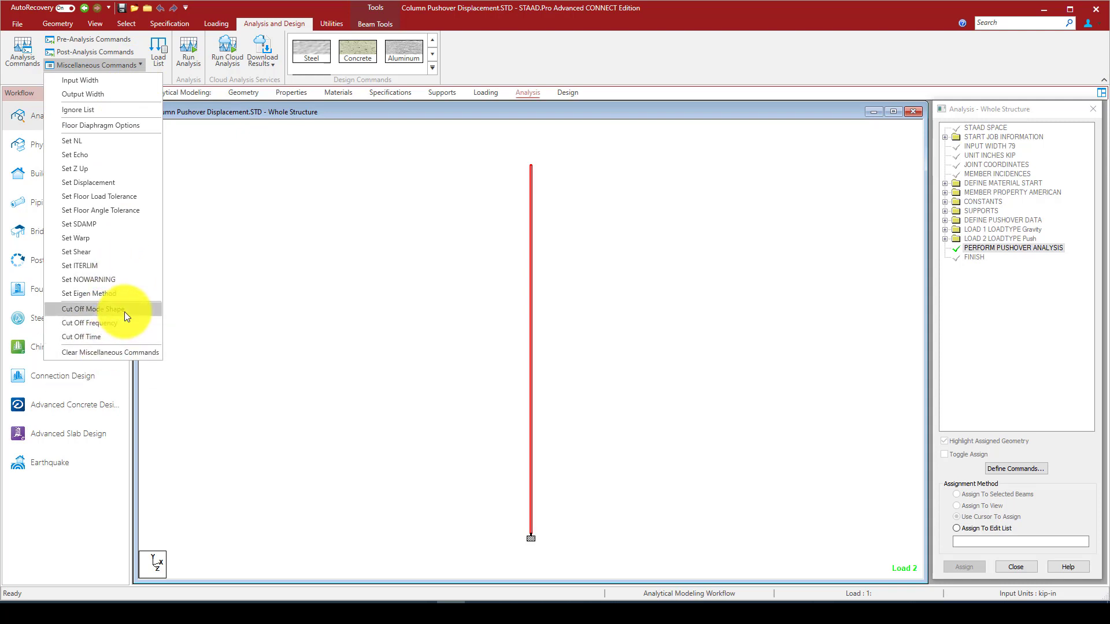
click(93, 309)
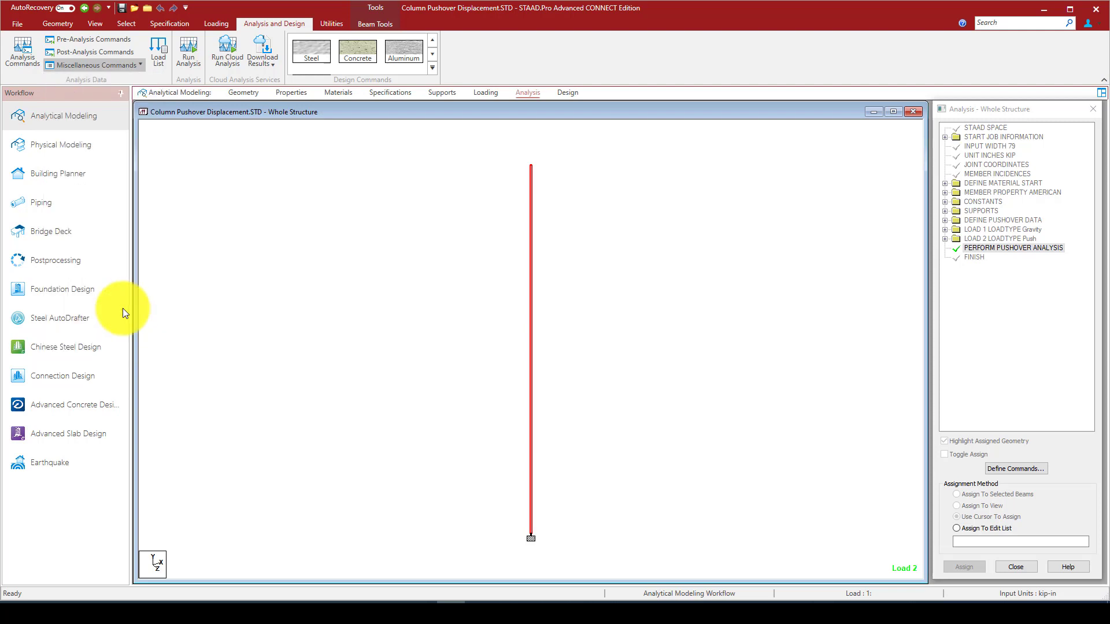
drag(596, 240, 487, 223)
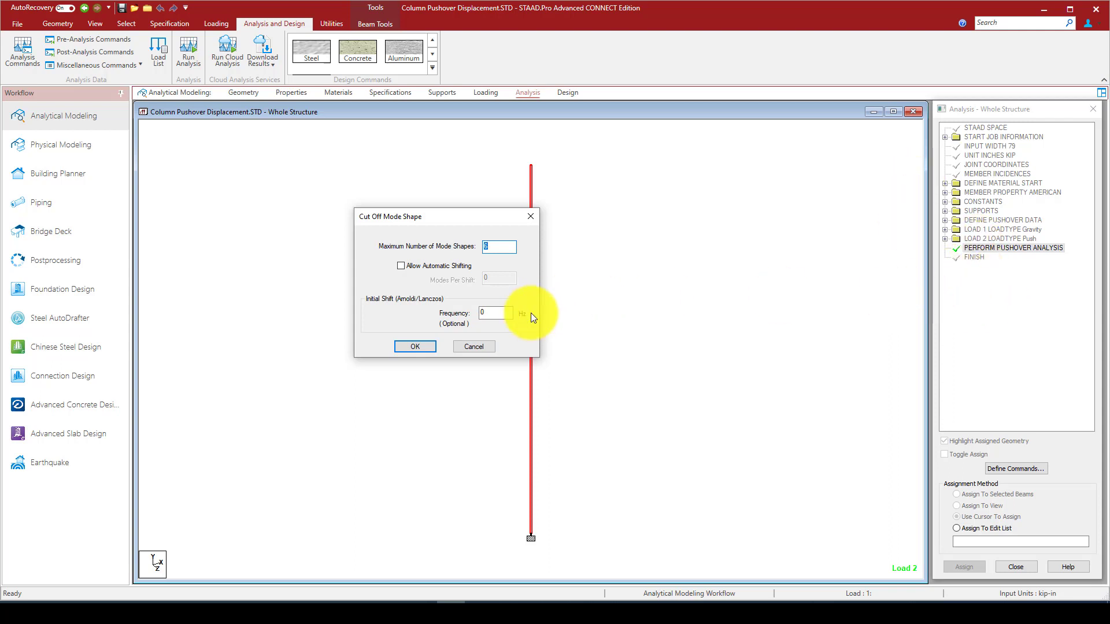
click(469, 347)
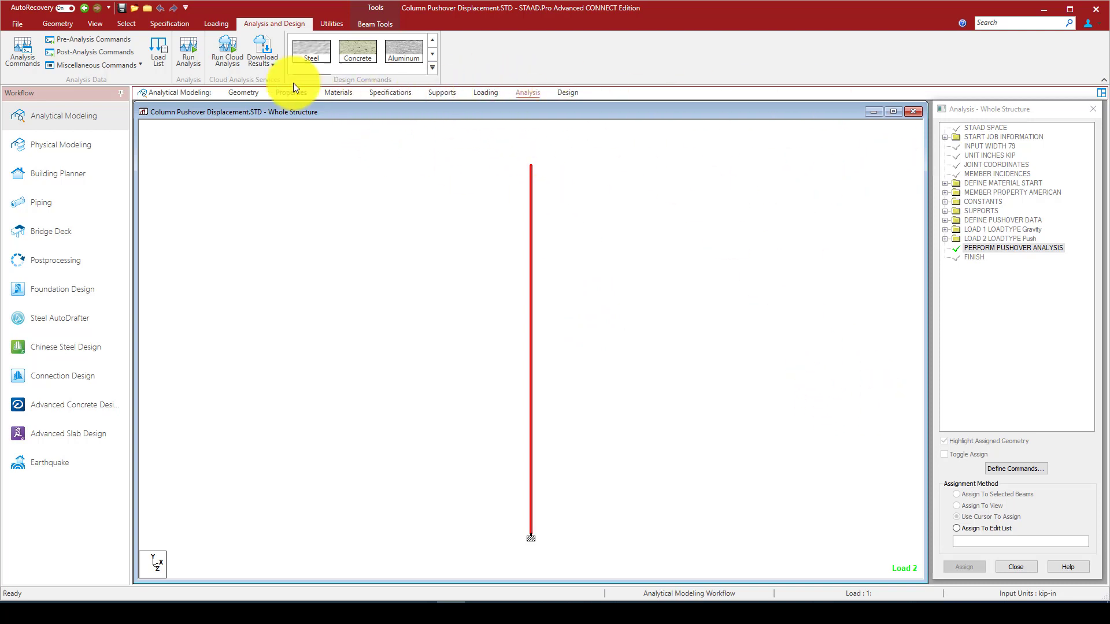
Save the modified structure, run the pushover analysis and open its output file.
click(181, 51)
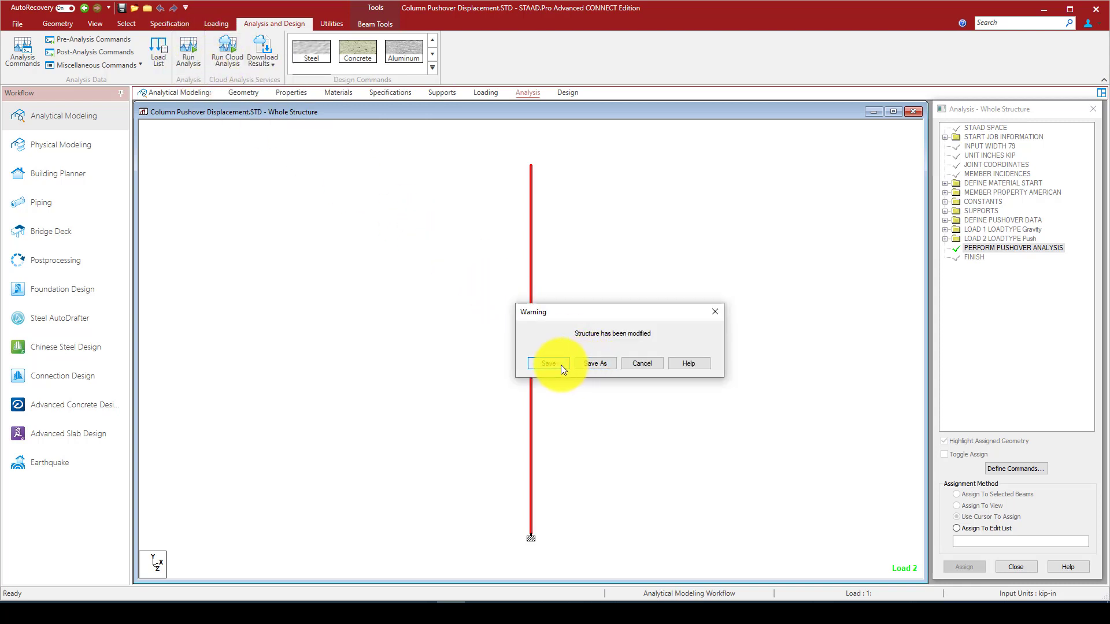
click(560, 362)
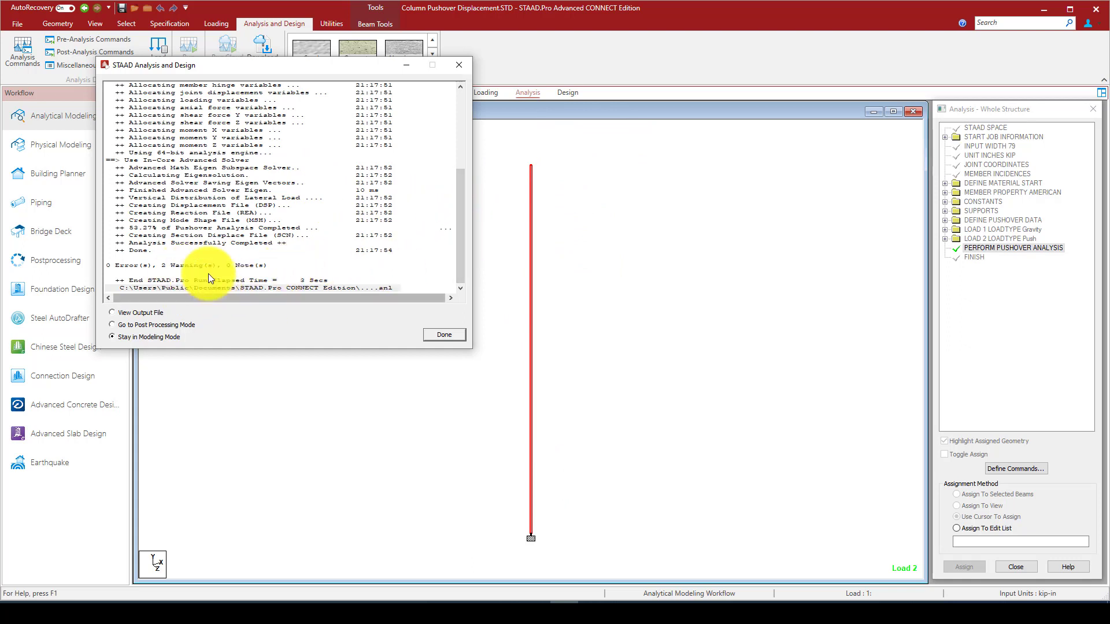
click(124, 313)
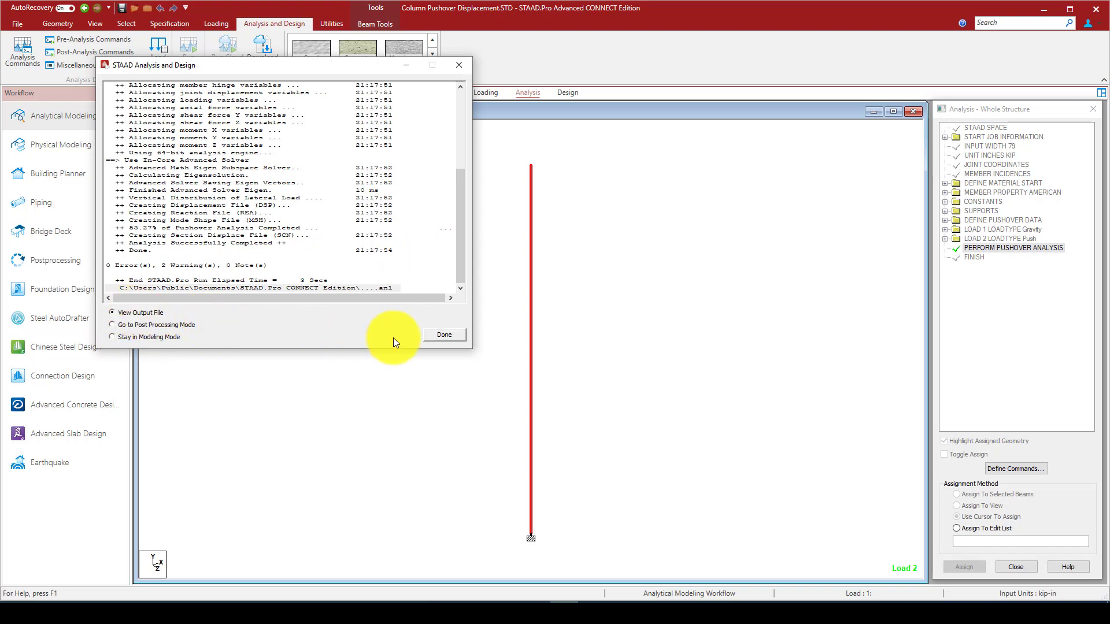
click(441, 335)
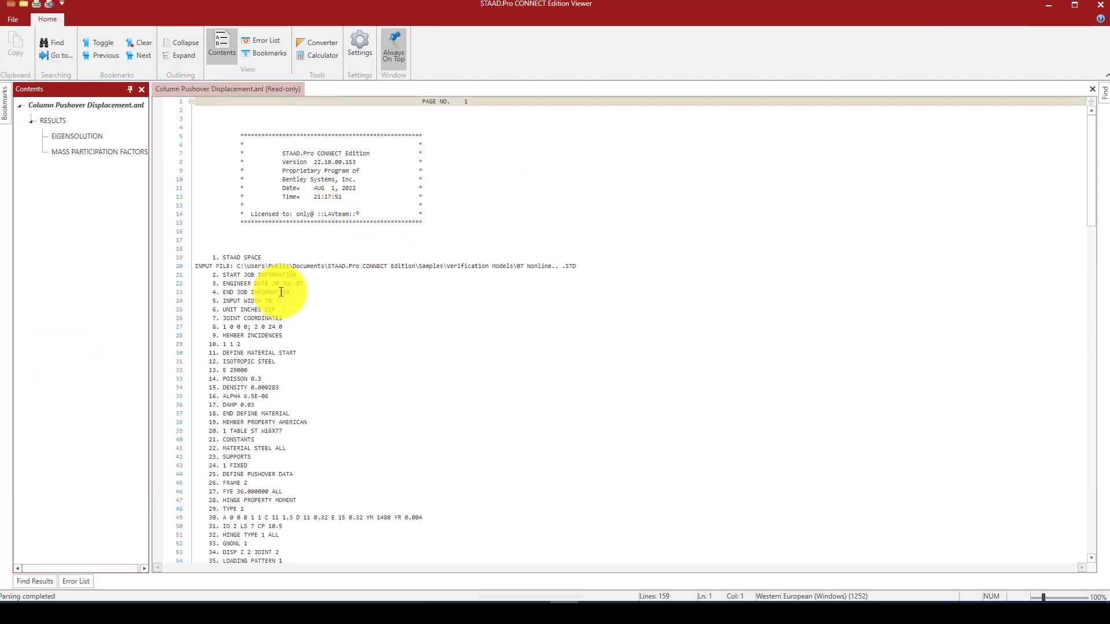
Read through the output file, examining the input echo, calculated frequencies, mass participation factors and analysis warnings.
scroll(308, 208, down, 4)
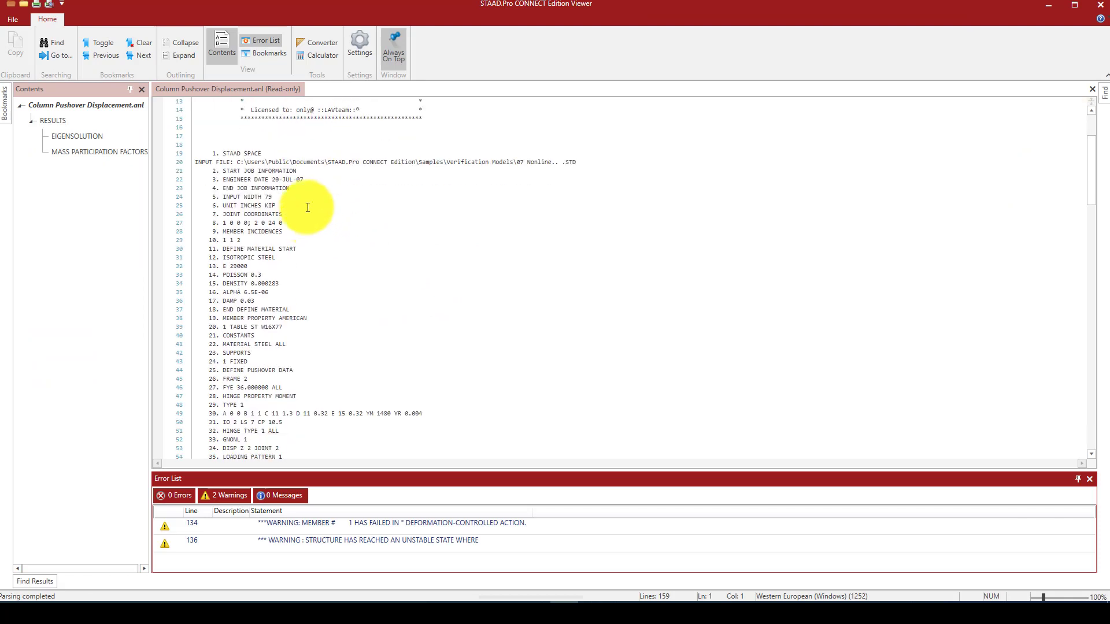
scroll(223, 266, down, 4)
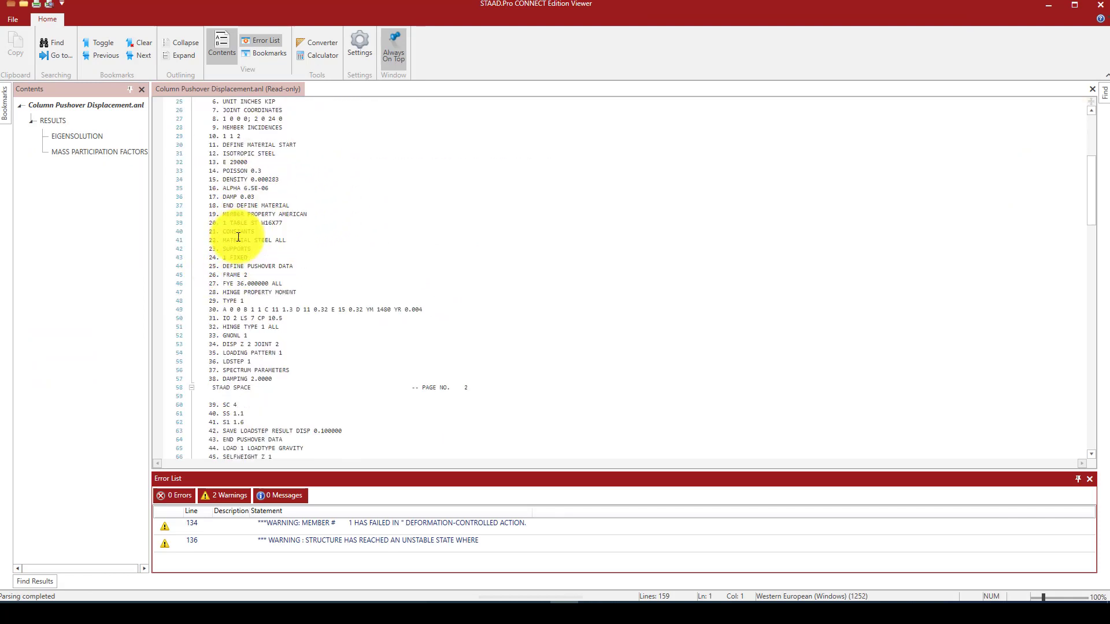
scroll(238, 237, down, 5)
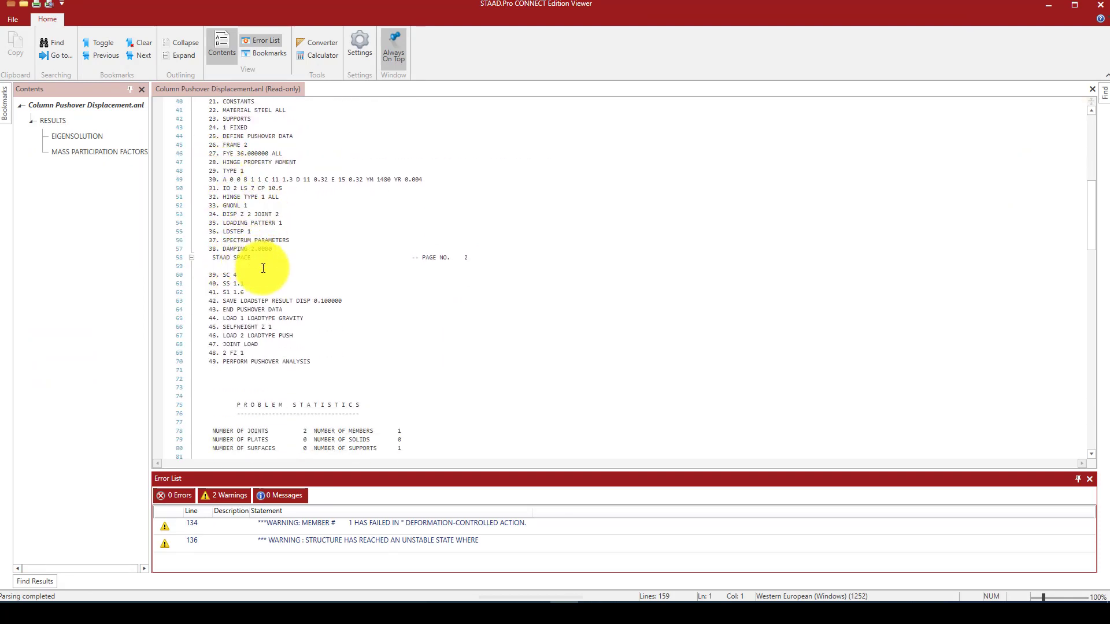
scroll(278, 278, down, 9)
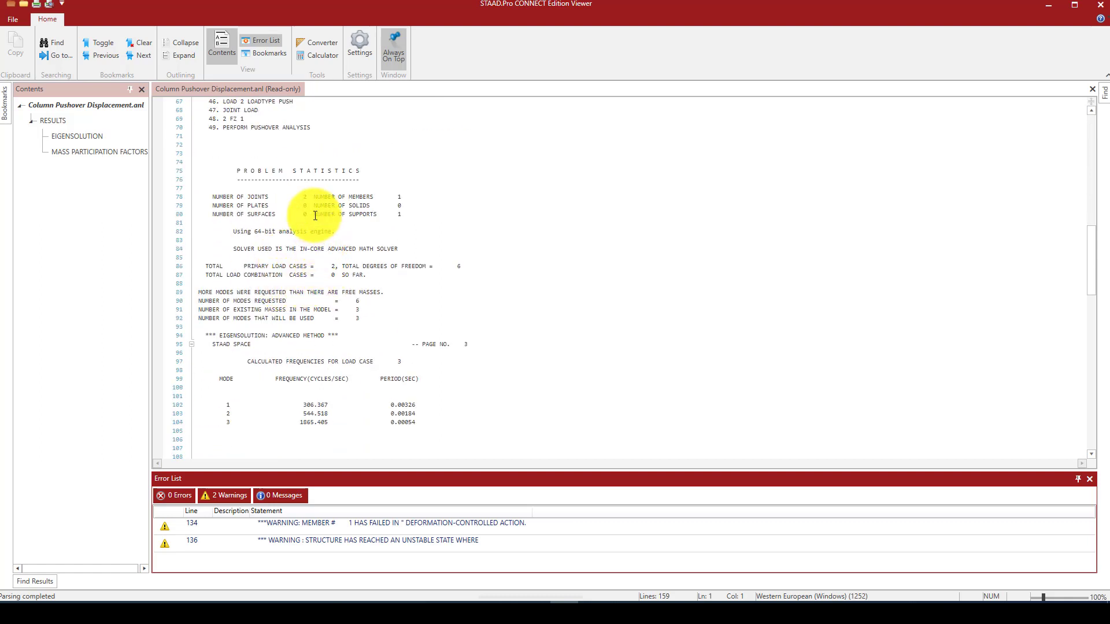
scroll(312, 218, down, 3)
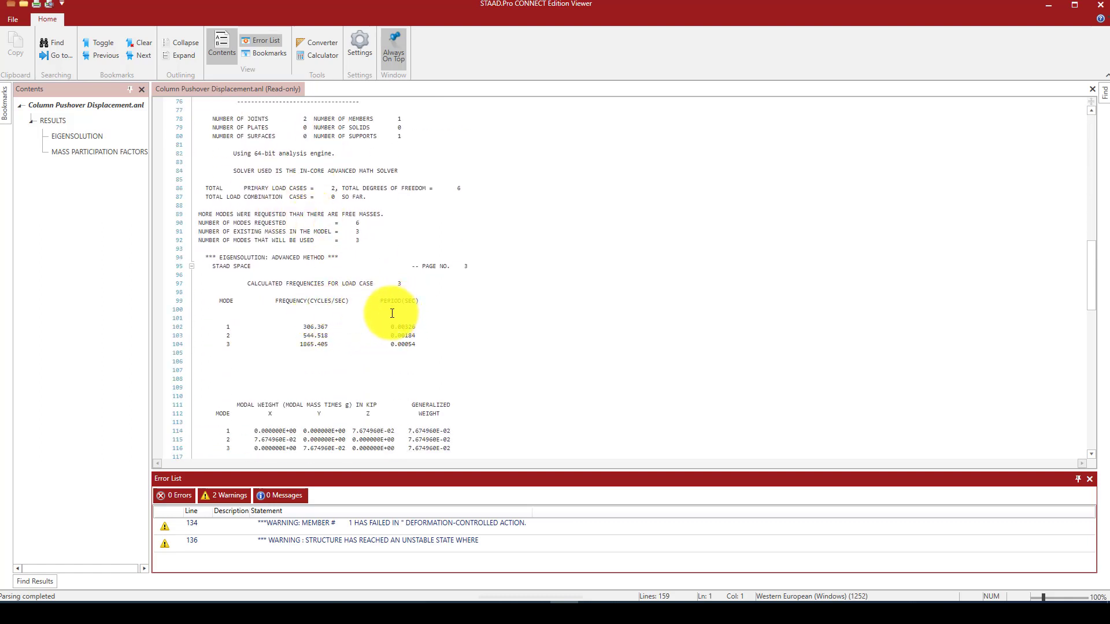
scroll(392, 313, down, 5)
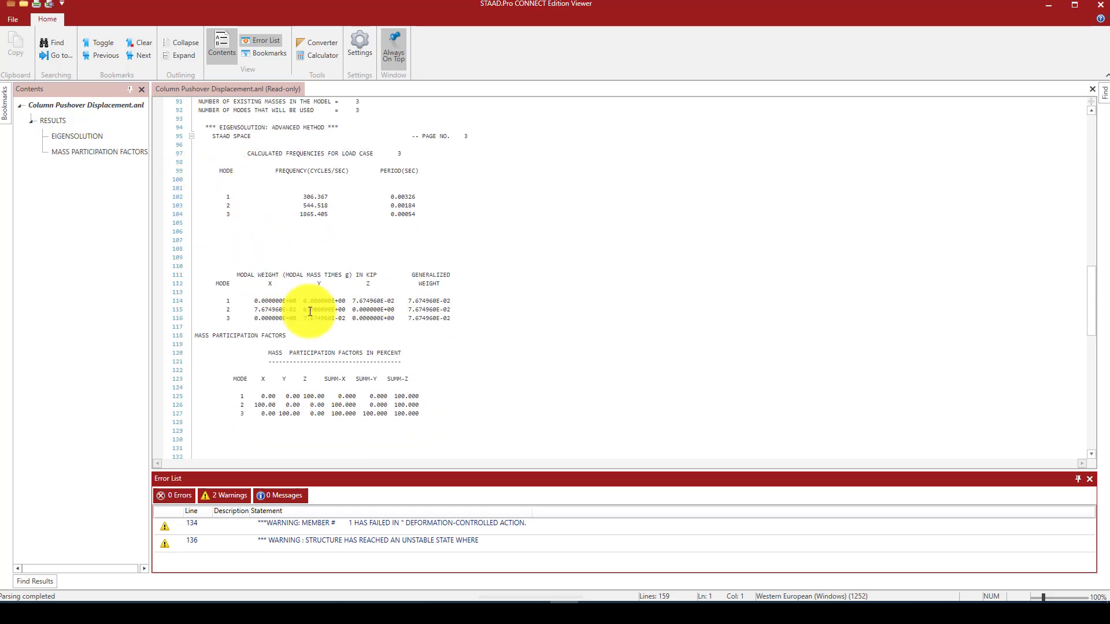
scroll(295, 311, down, 2)
scroll(273, 344, down, 4)
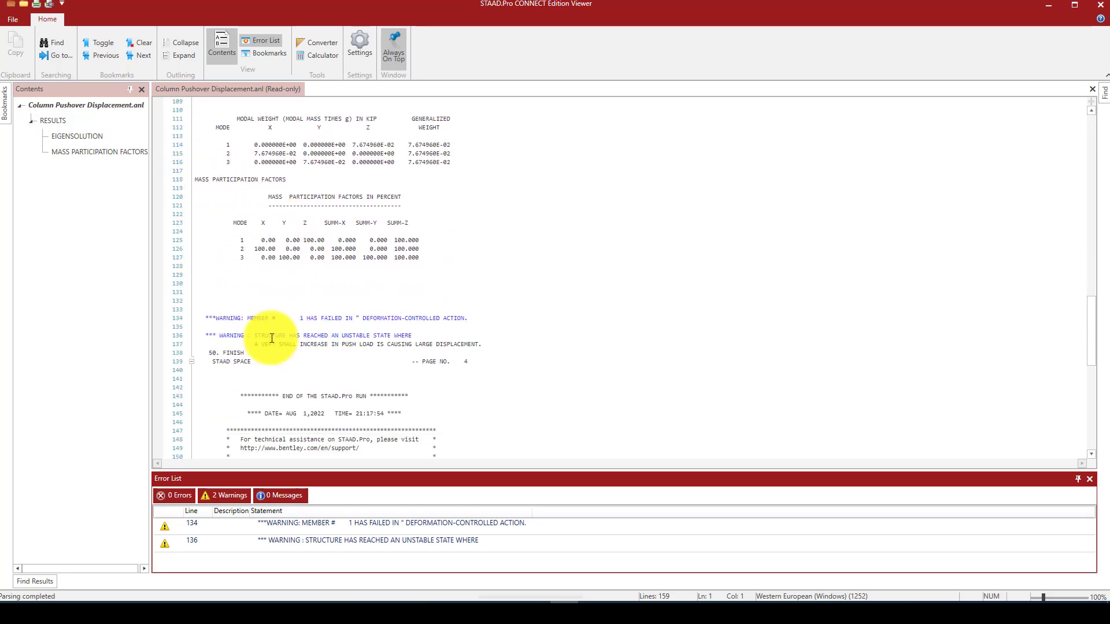
scroll(272, 338, down, 10)
scroll(267, 330, up, 4)
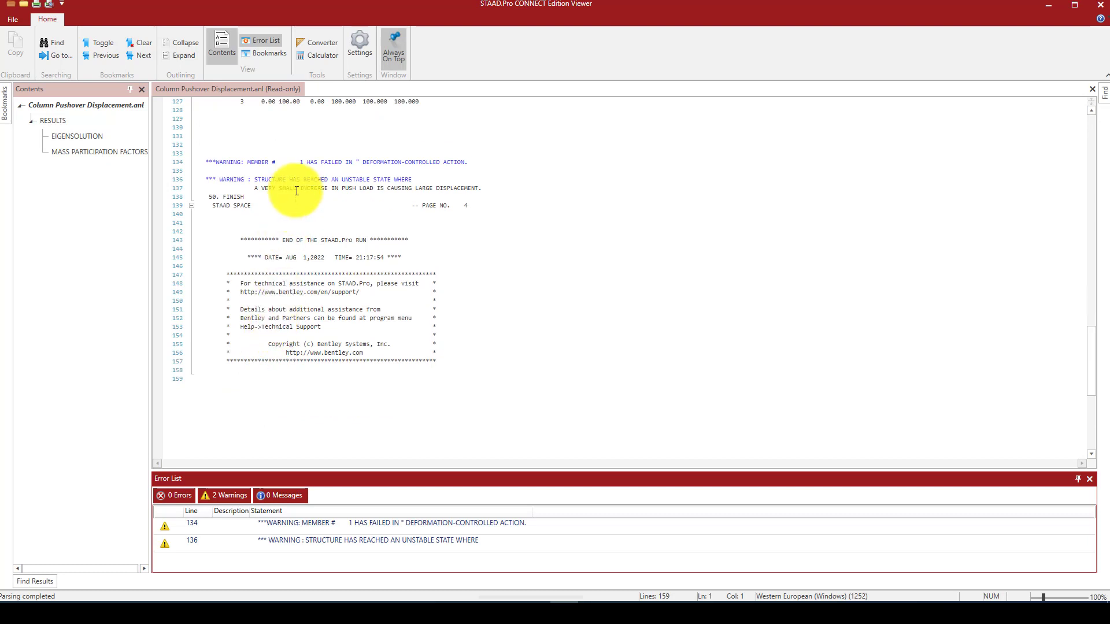
Inspect the deformation-controlled member failure warning, and switch to the pushover analysis PDF in Acrobat to examine the frame element hinge curve.
click(275, 162)
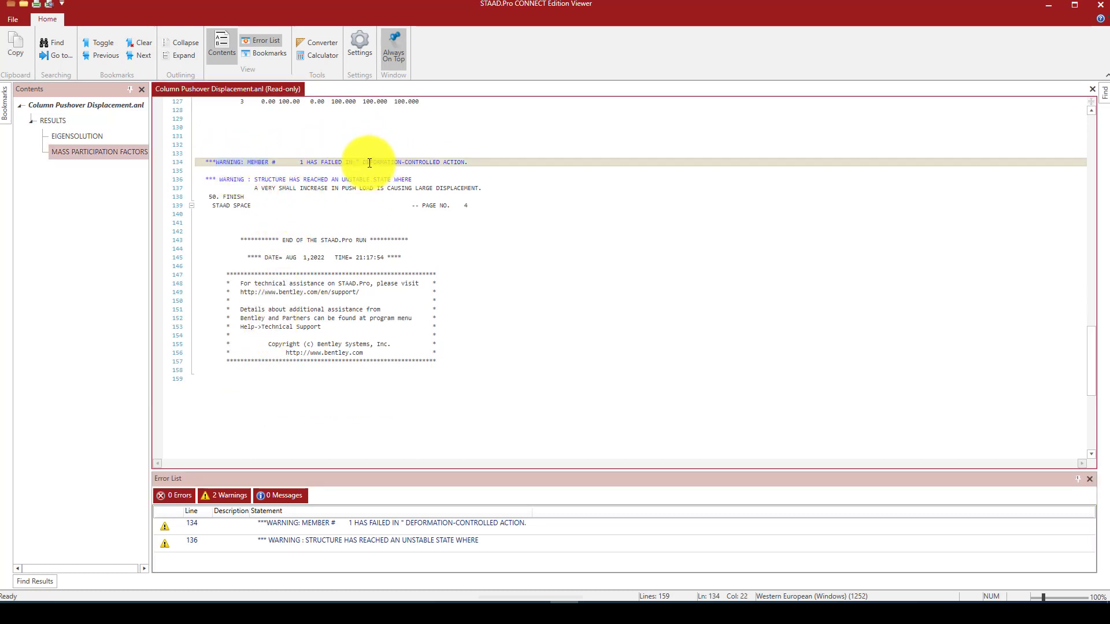
click(455, 162)
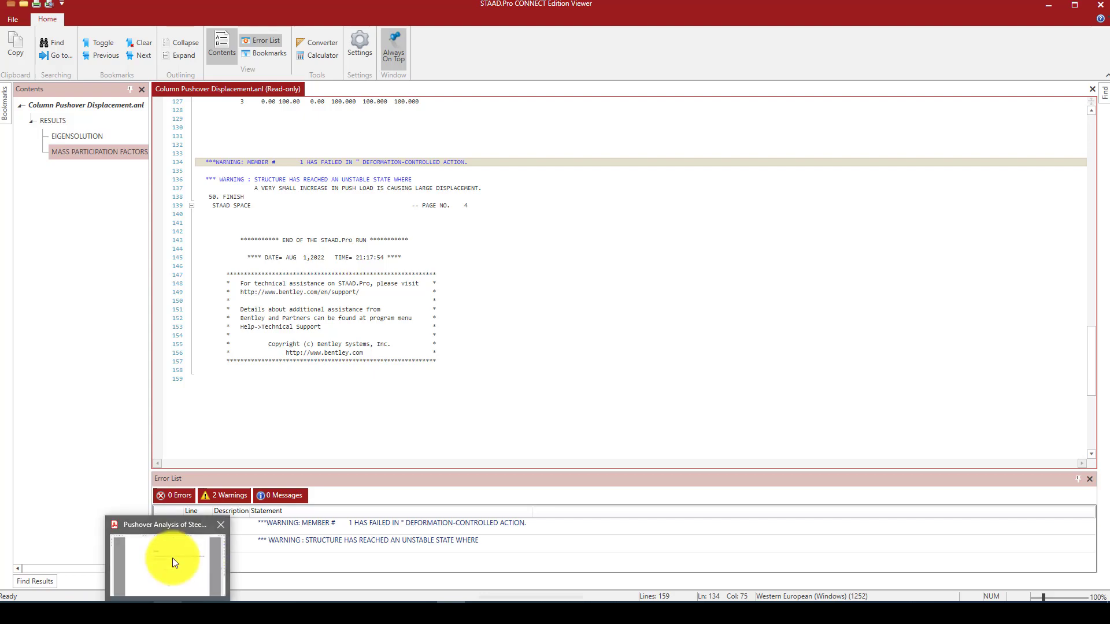
click(1051, 7)
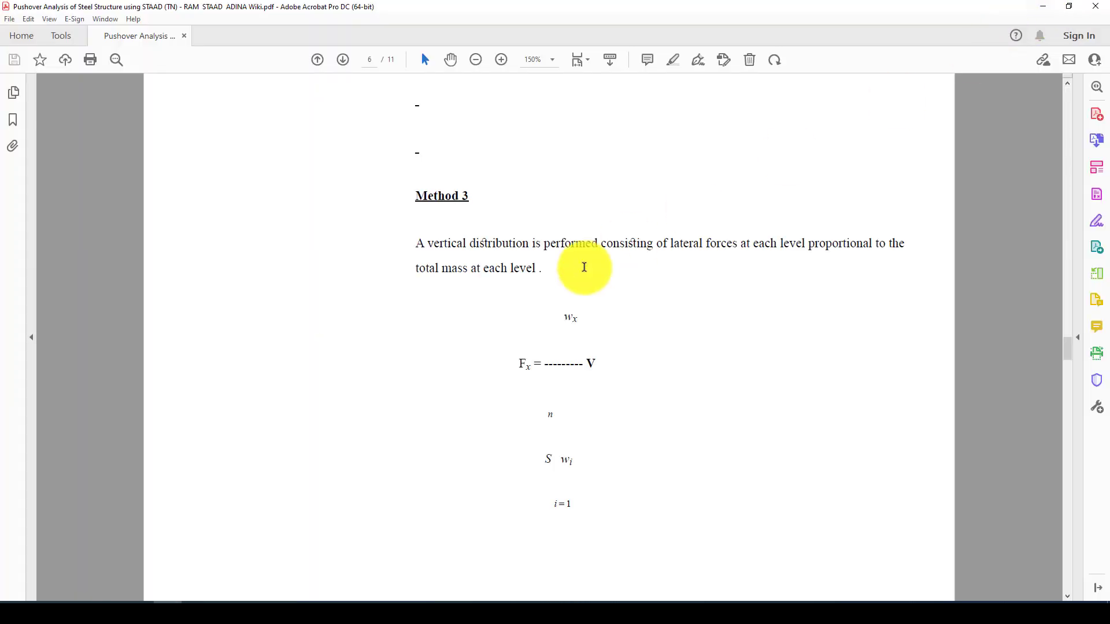
scroll(497, 334, up, 1)
scroll(575, 318, down, 8)
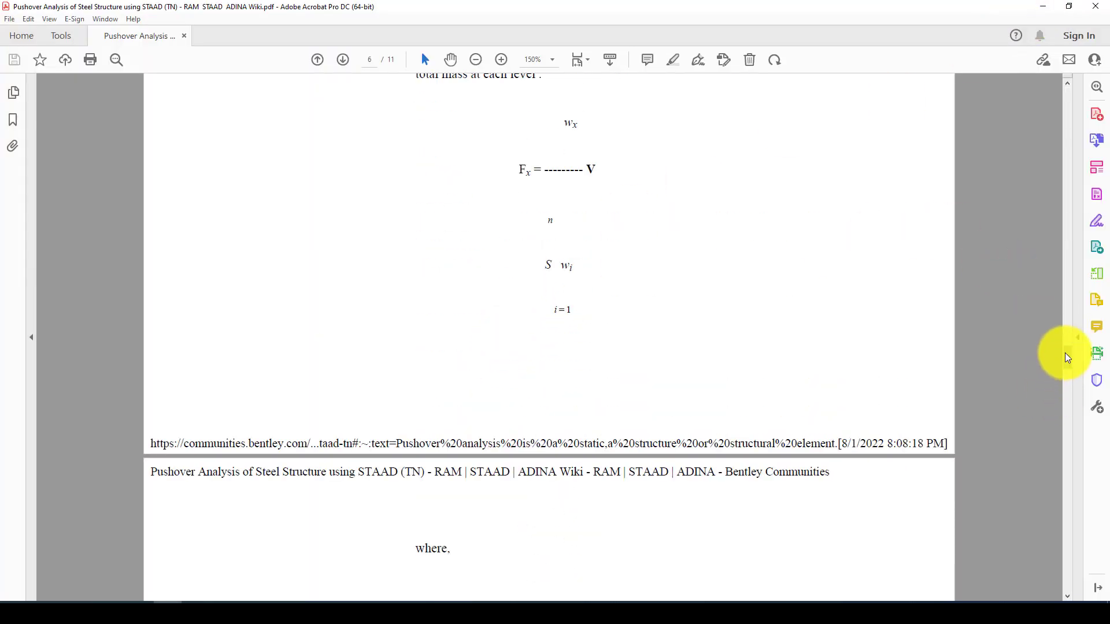
drag(1066, 352, 1076, 244)
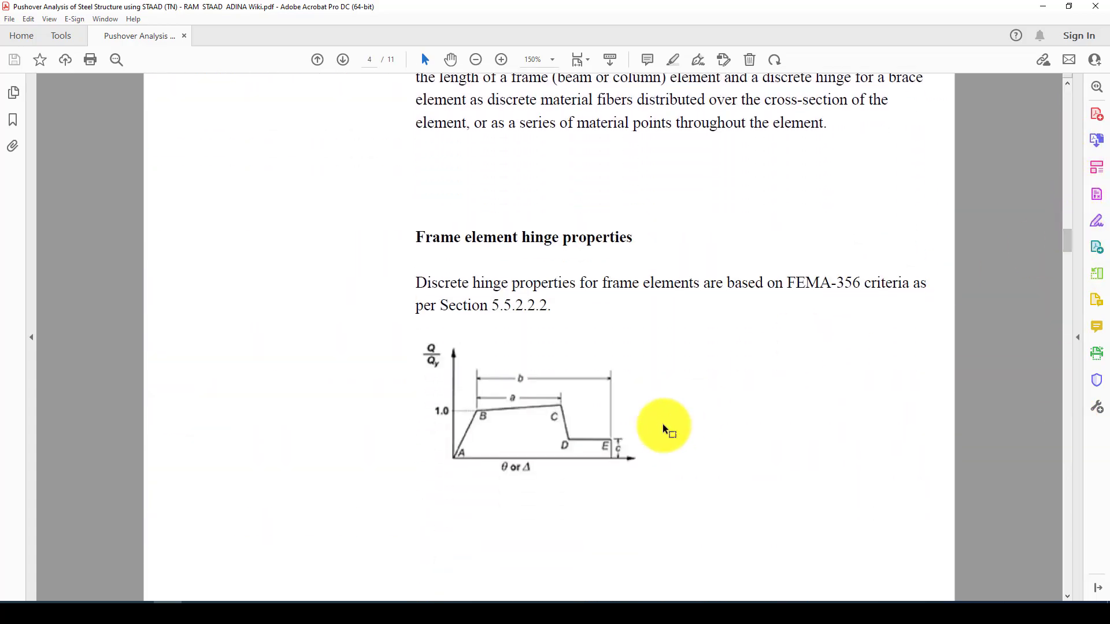
click(570, 370)
click(565, 381)
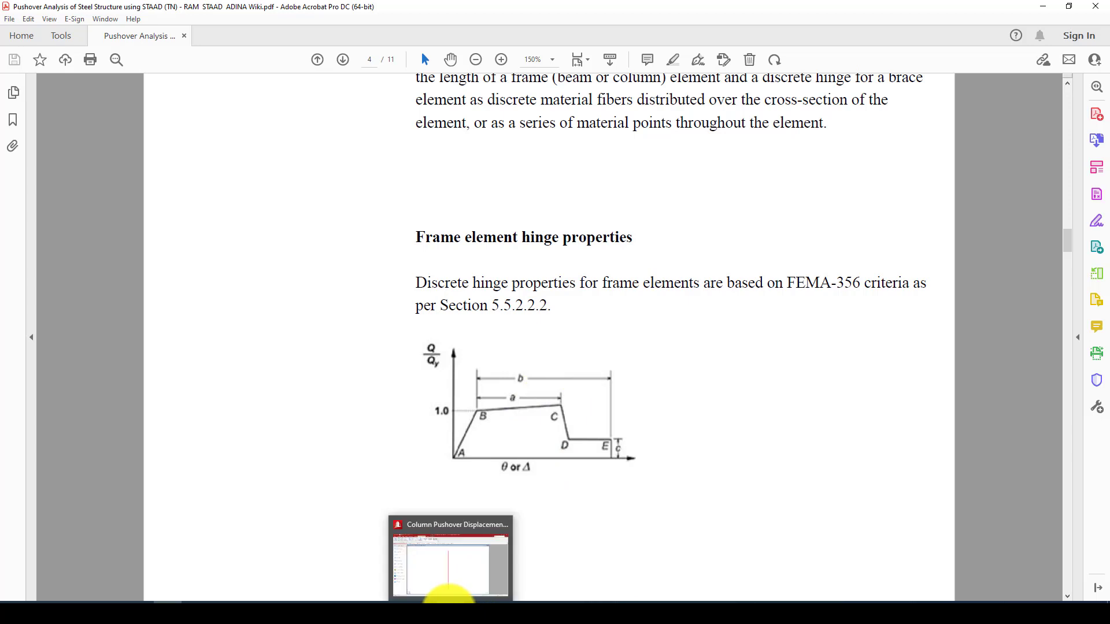
Switch back to STAAD.Pro and enter the Postprocessing workflow with load cases 1 and 2 selected for the results.
click(465, 575)
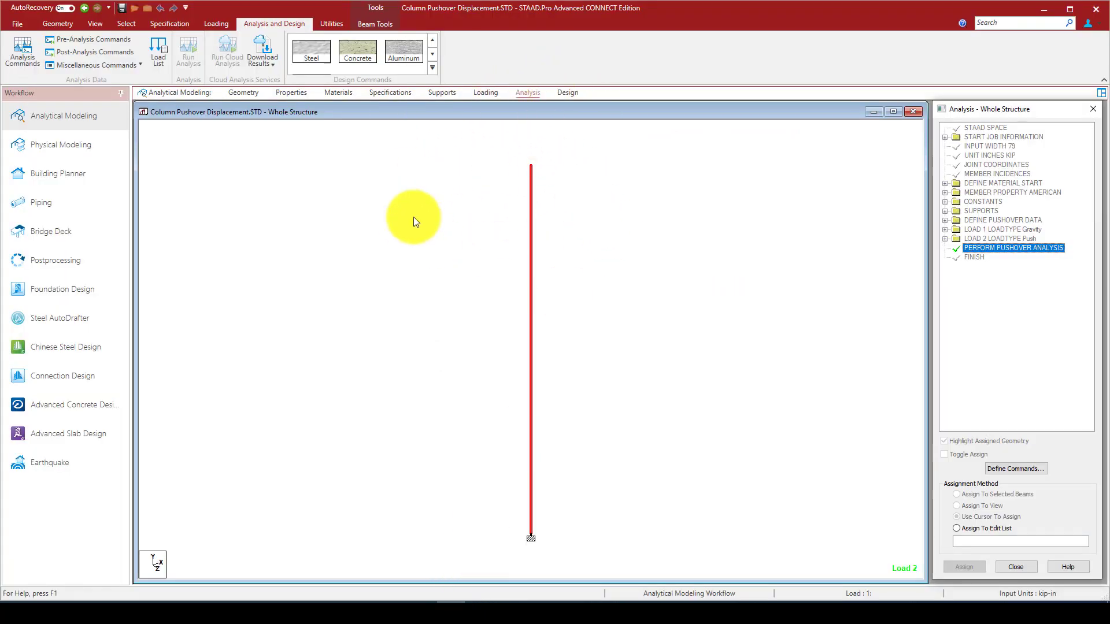
click(50, 259)
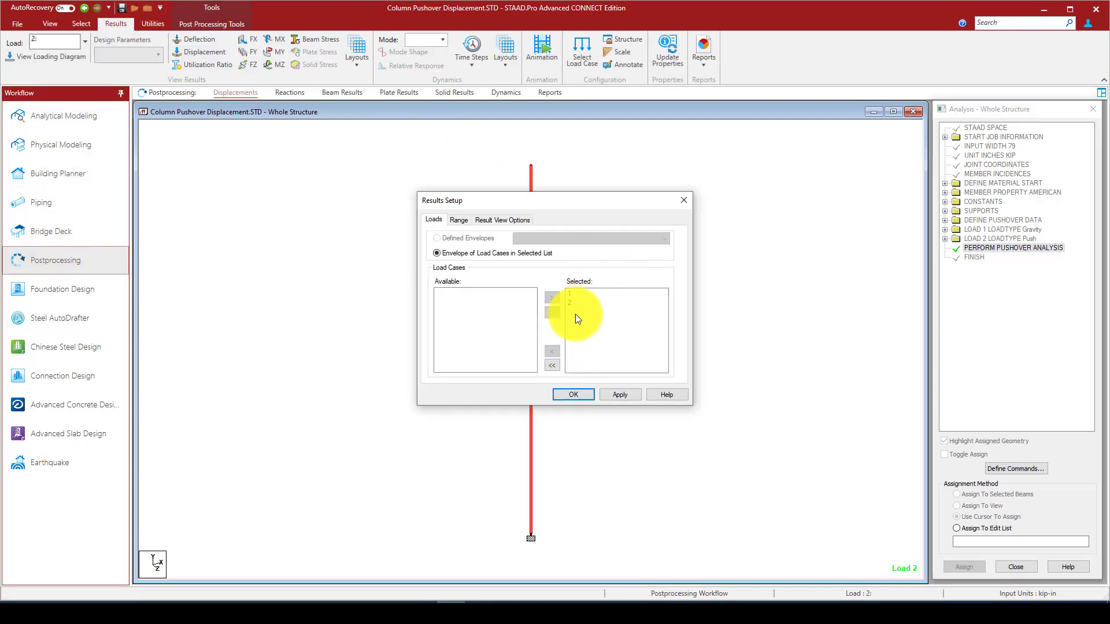
click(616, 394)
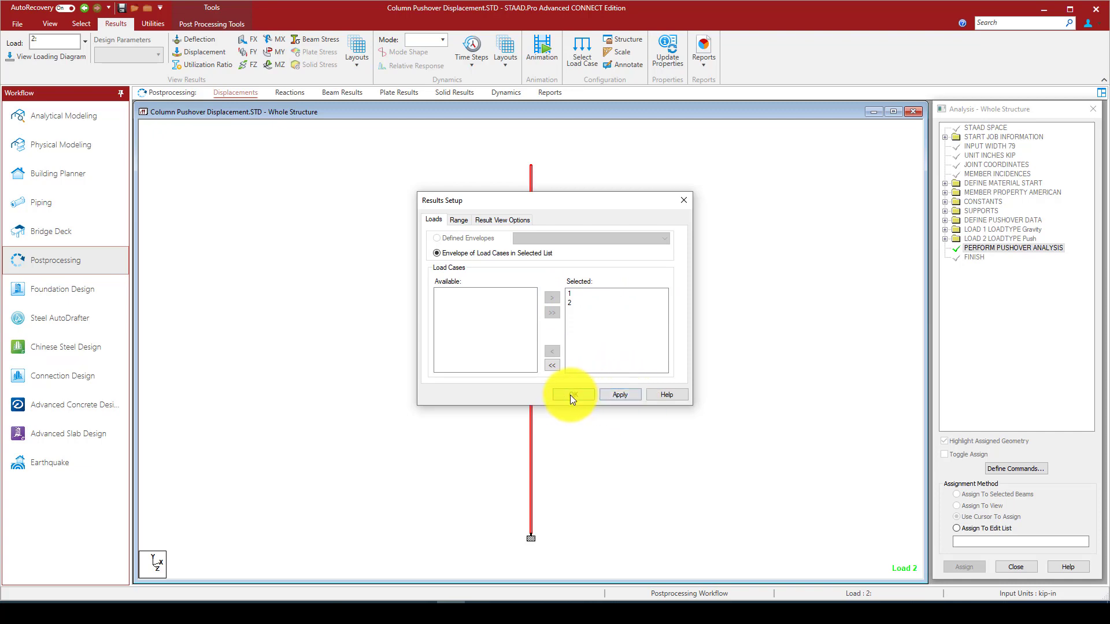
click(571, 395)
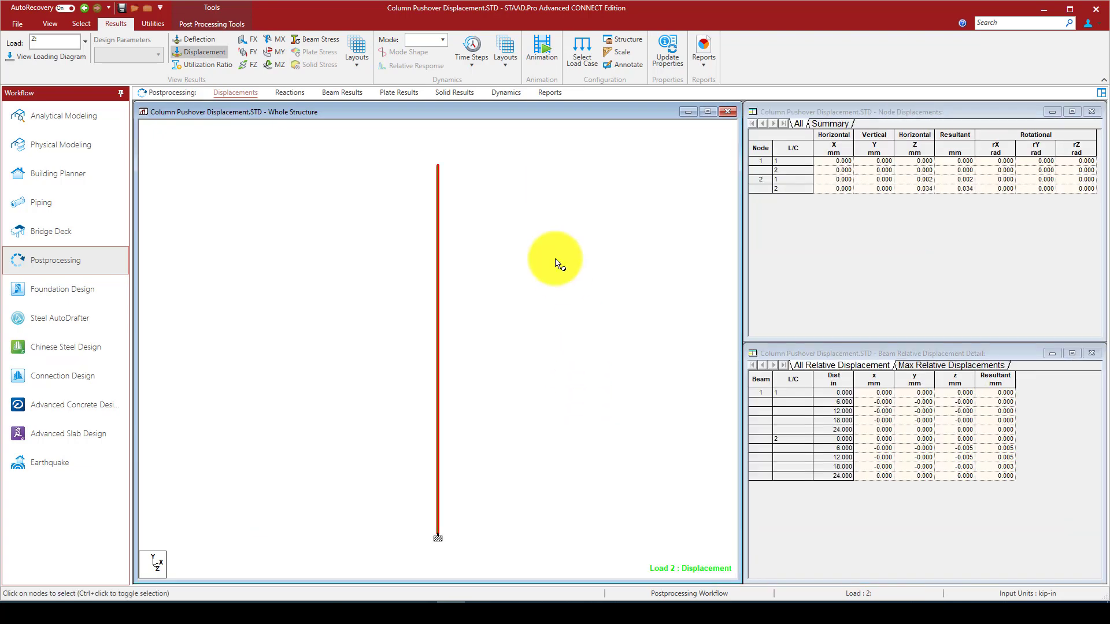
Display the pushover loads layout and examine displacement and base shear for each load step in the capacity curve table.
click(504, 64)
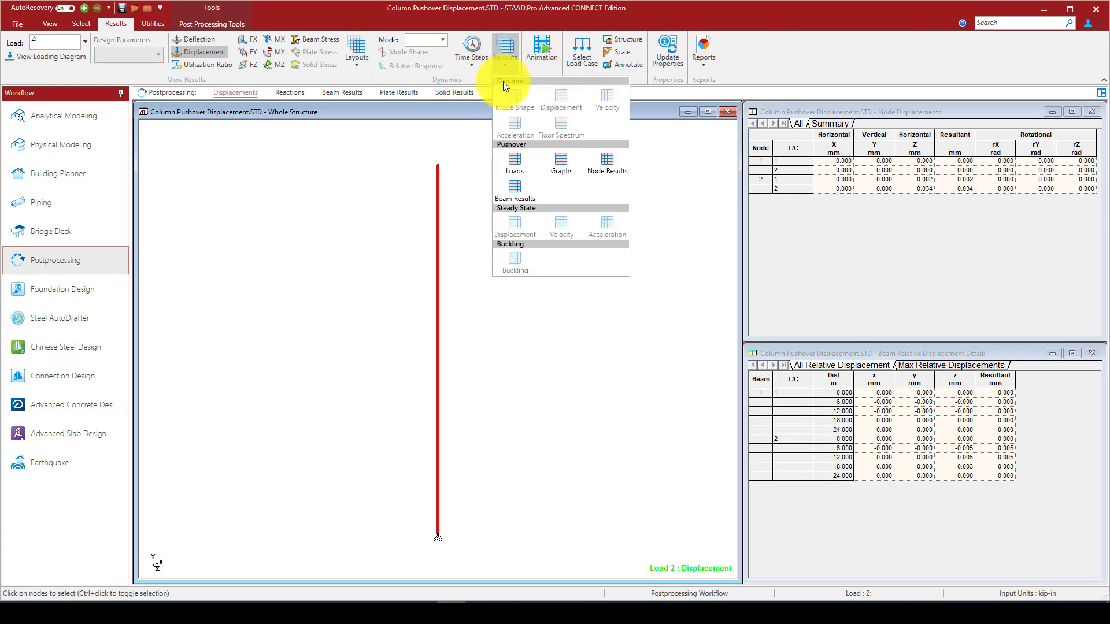
click(516, 170)
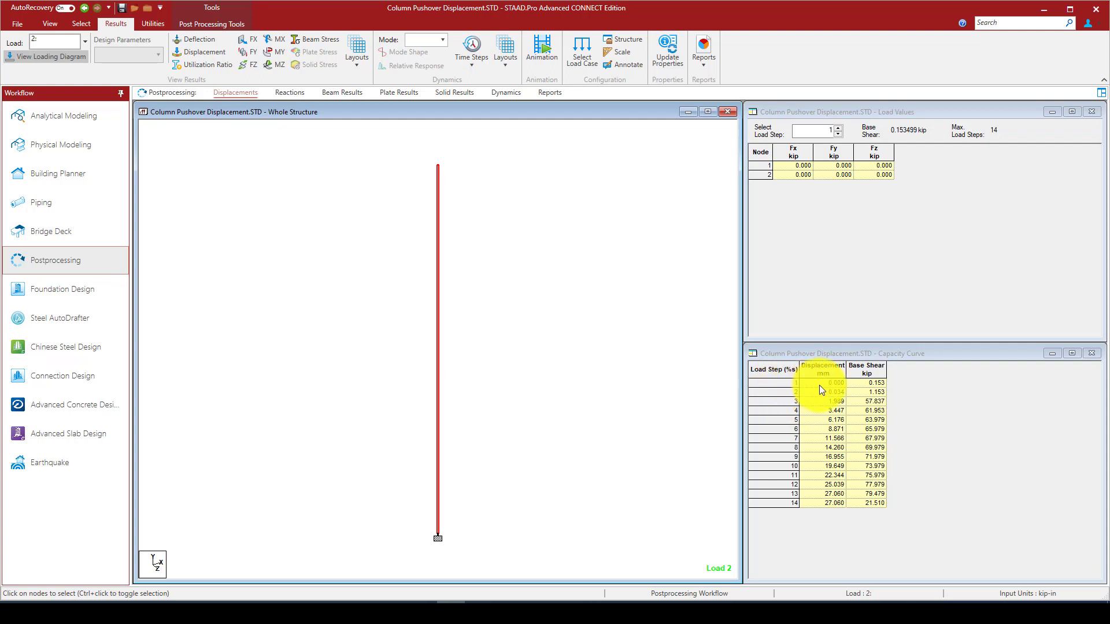
click(870, 384)
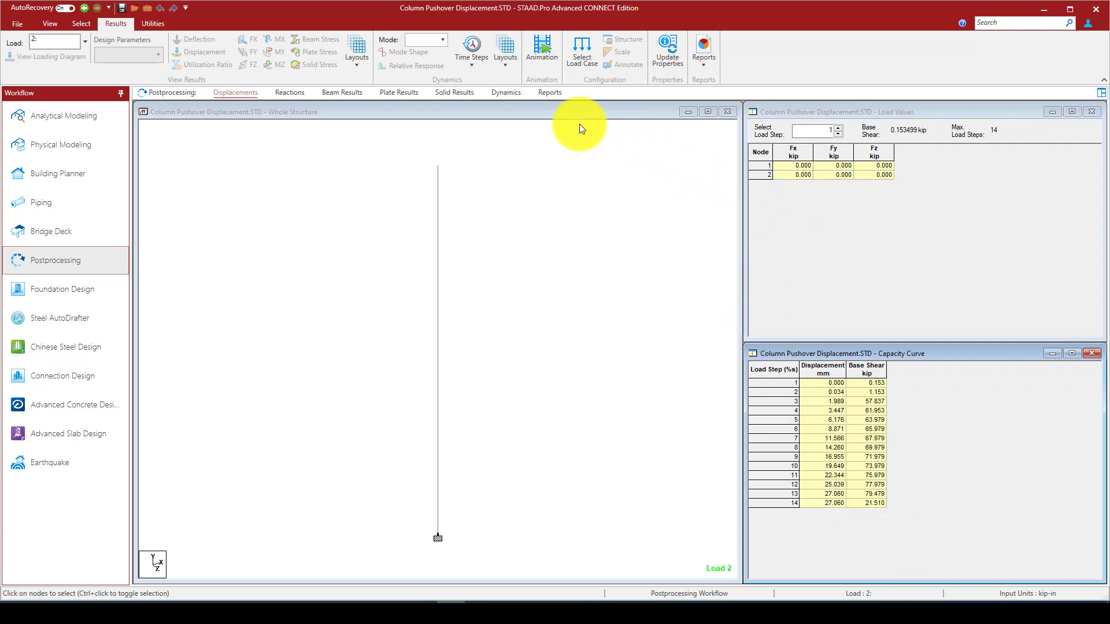
Display the pushover capacity curve graph and enlarge it to fill the workspace.
click(511, 67)
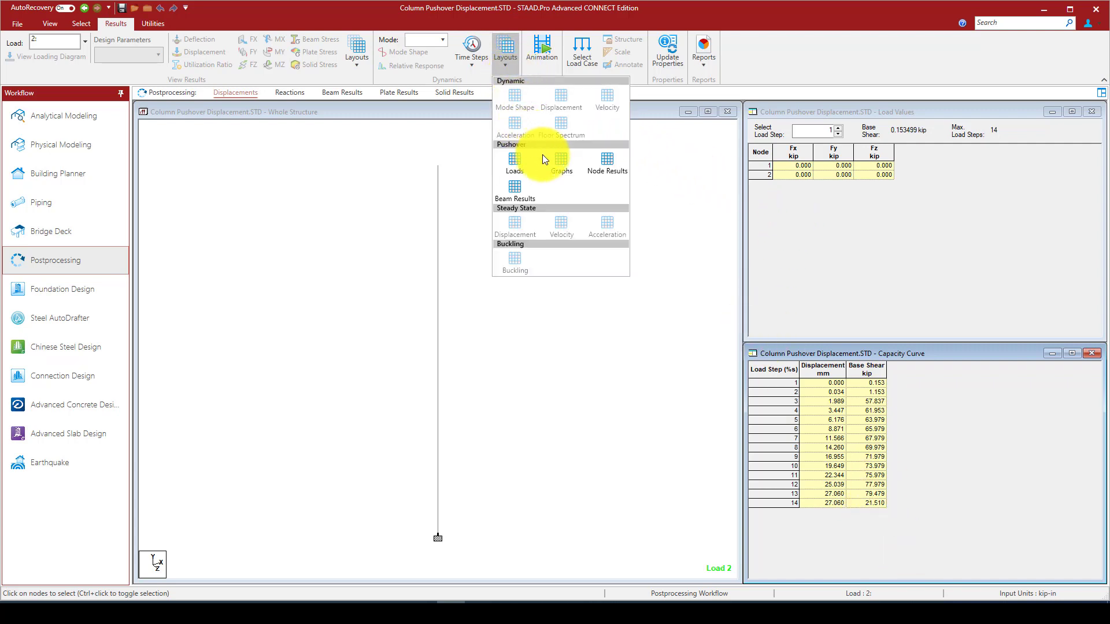
click(561, 165)
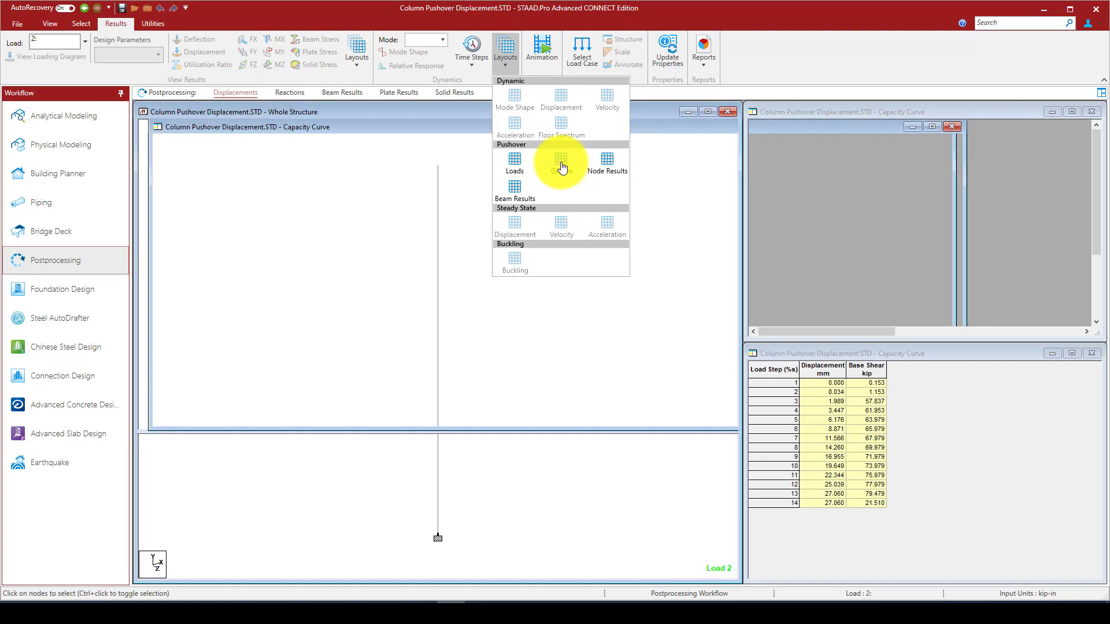
click(1072, 111)
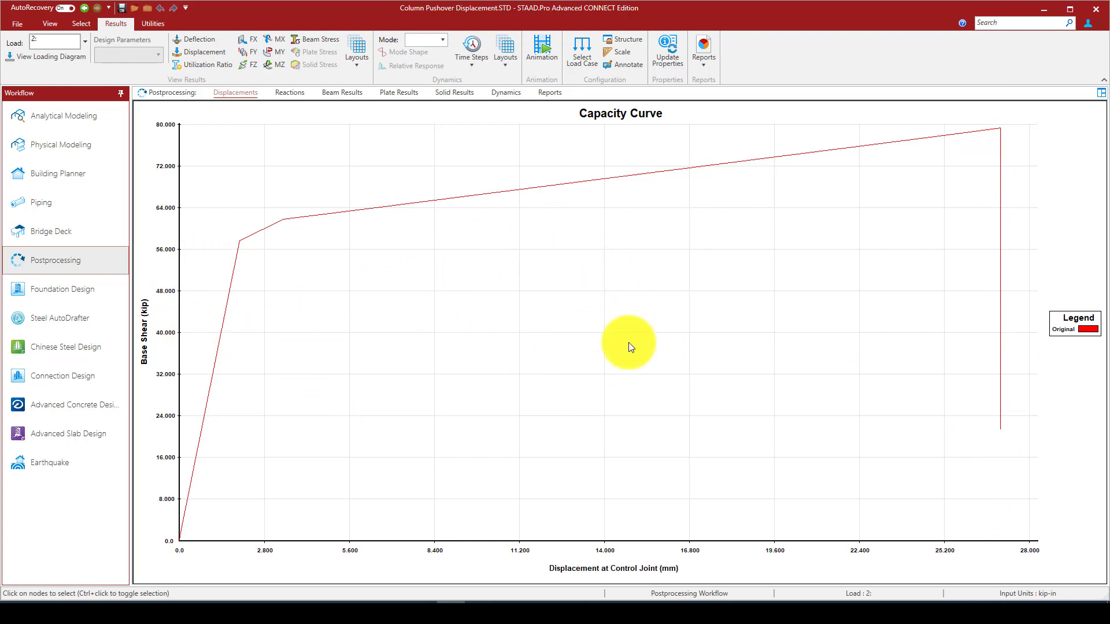
Take a picture of the graph as Picture 1 with the caption Capacity Curve, and show the data points on the curve.
right_click(418, 236)
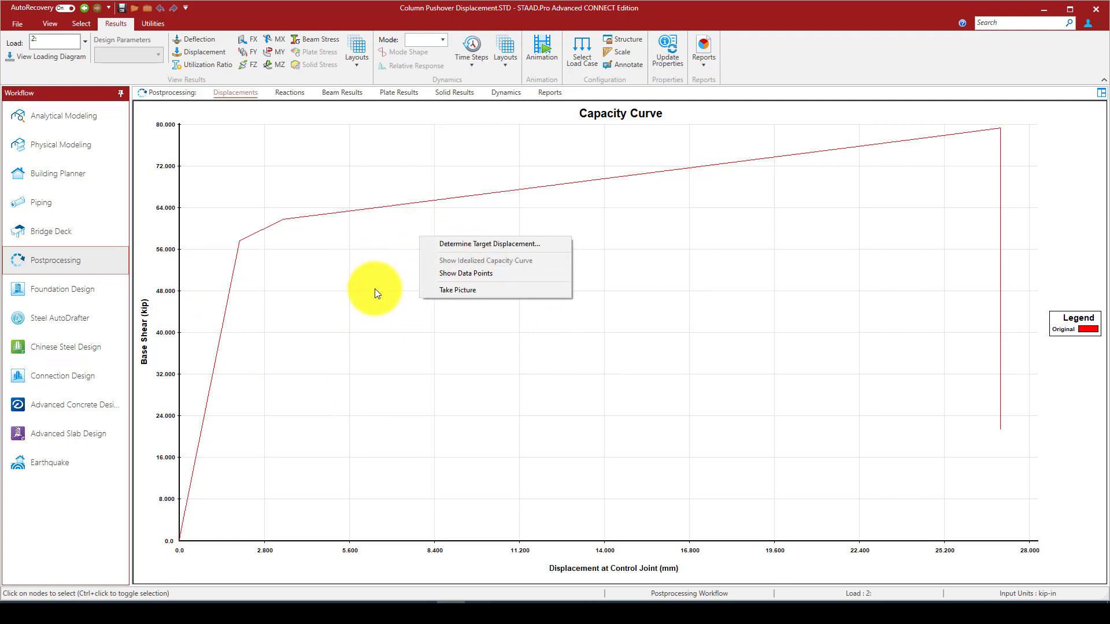
click(483, 291)
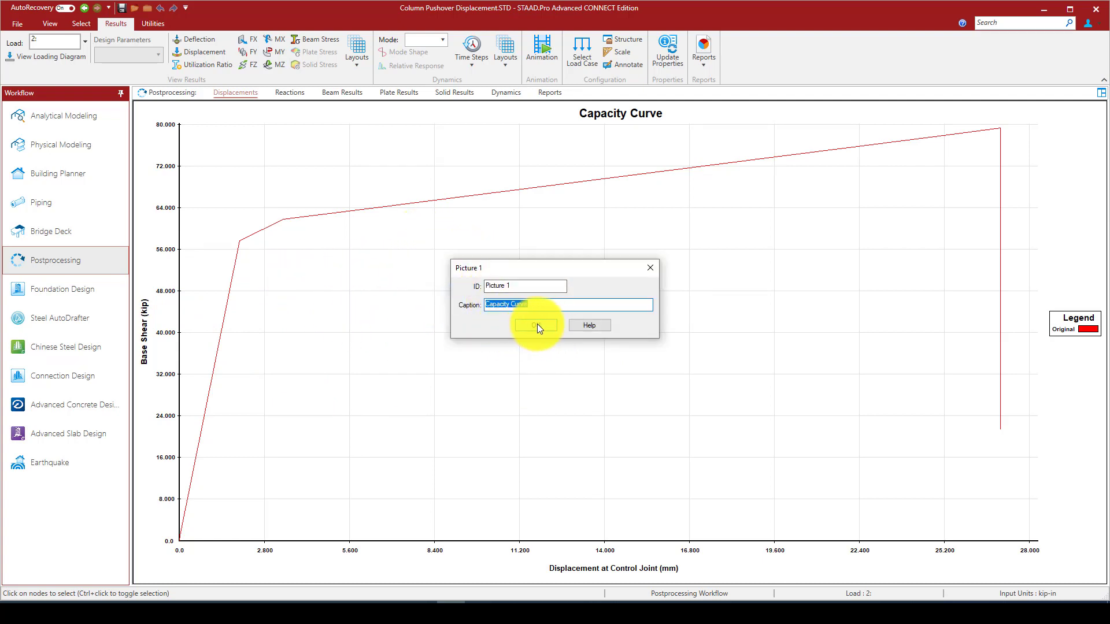
click(535, 325)
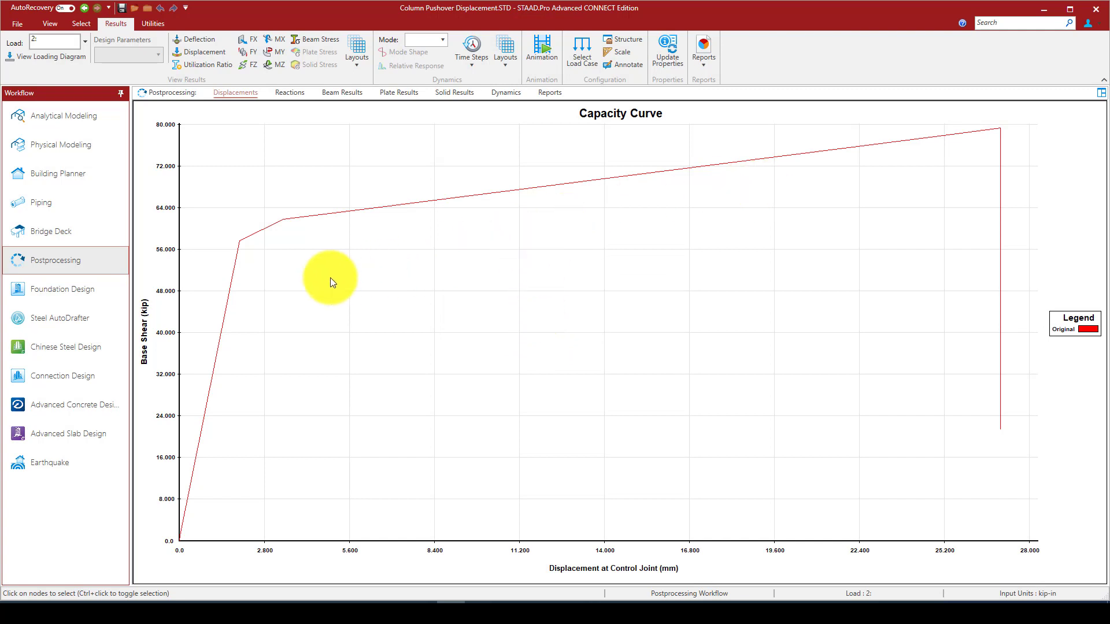
right_click(294, 221)
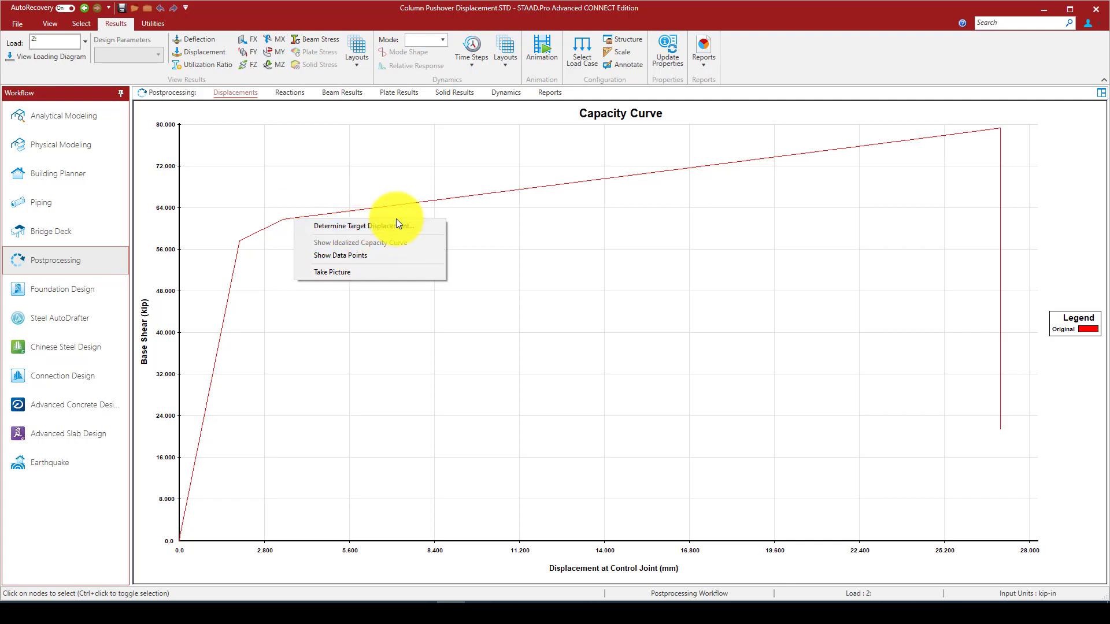
click(354, 255)
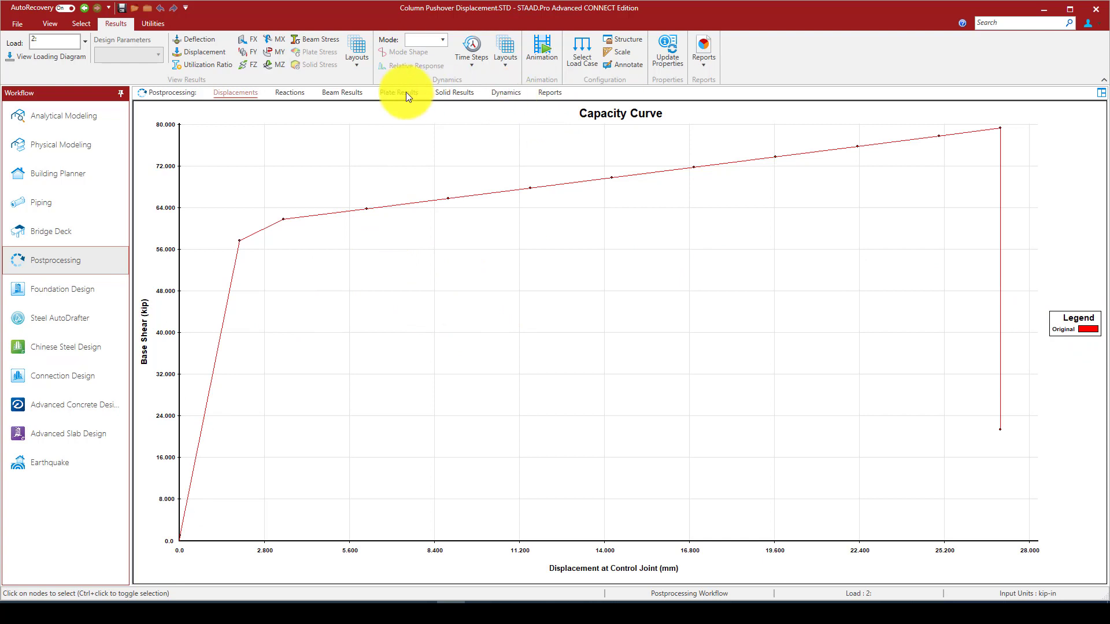
Return to the pushover loads layout and check the capacity curve table and its available options without choosing any.
click(513, 69)
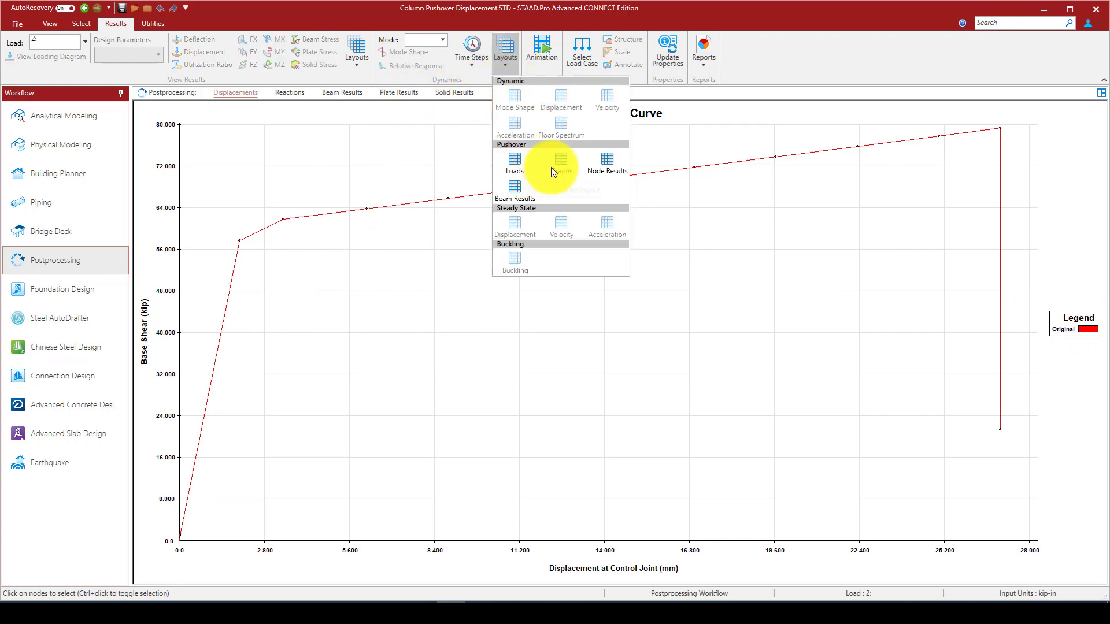
click(514, 165)
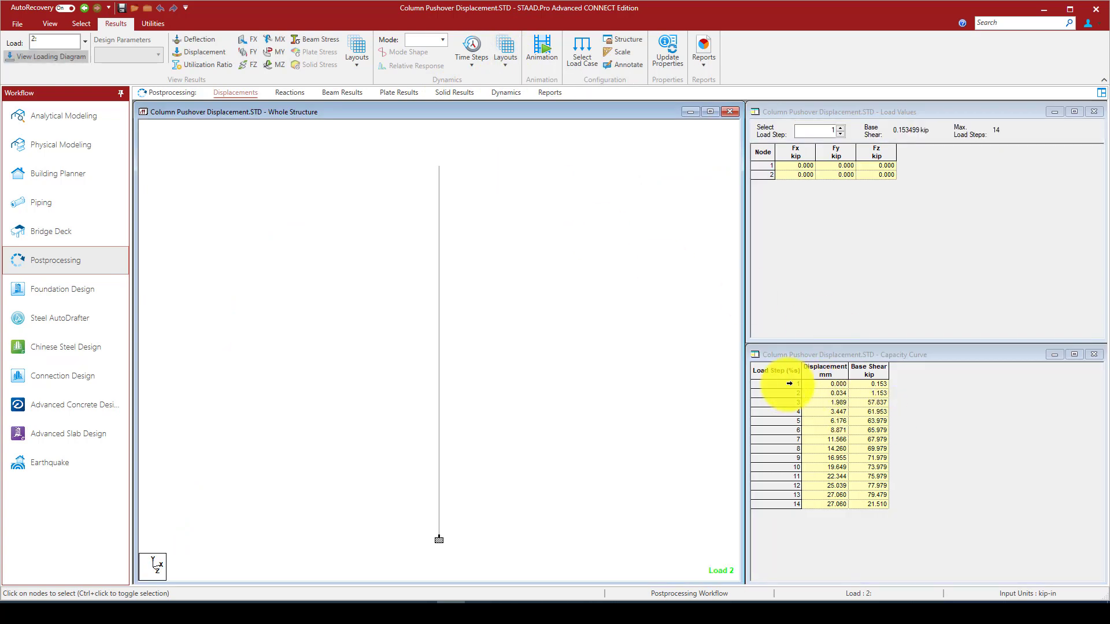
click(862, 411)
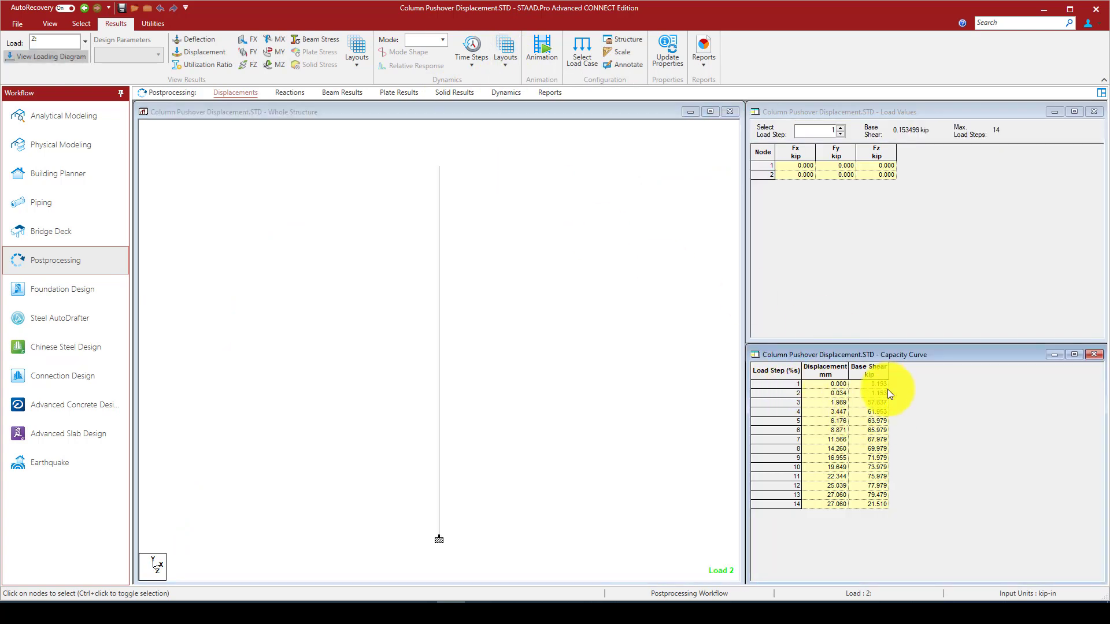
right_click(793, 416)
click(814, 459)
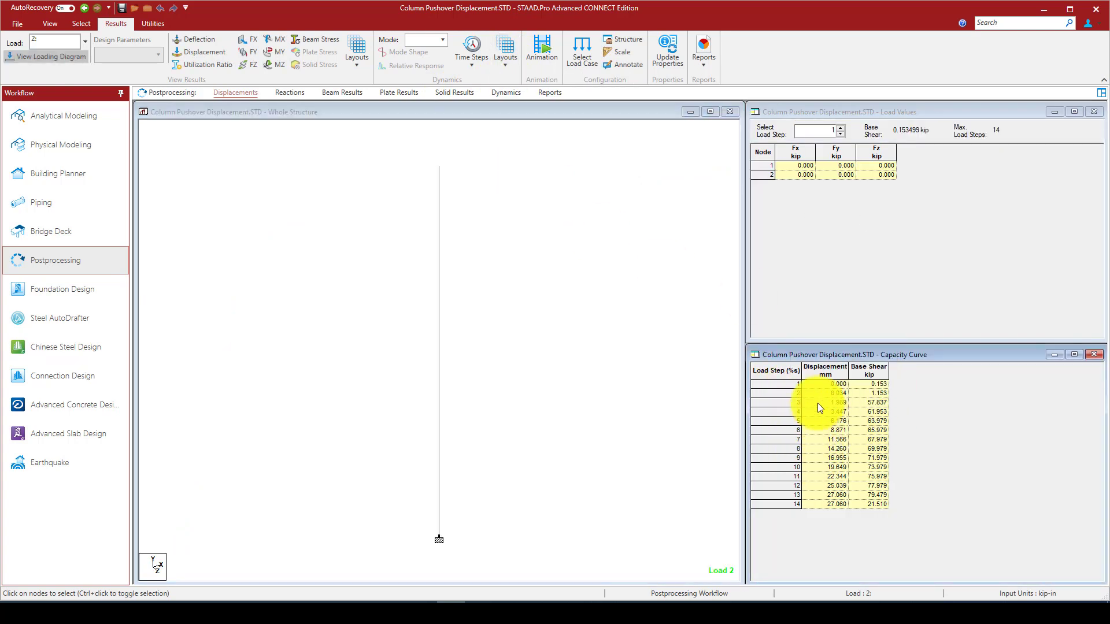
right_click(815, 395)
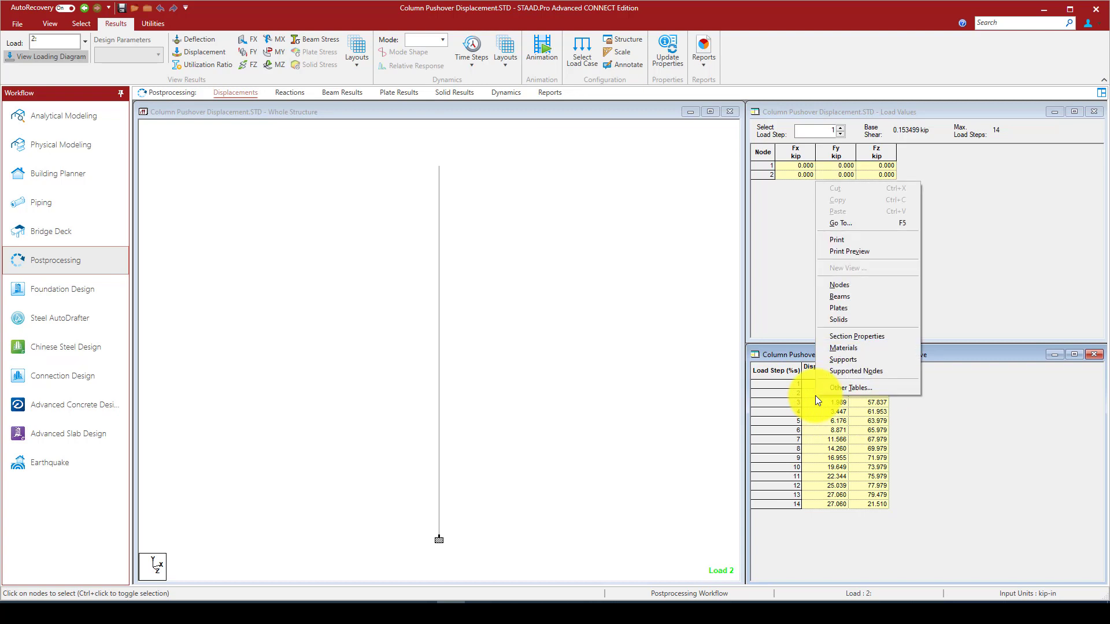
click(829, 457)
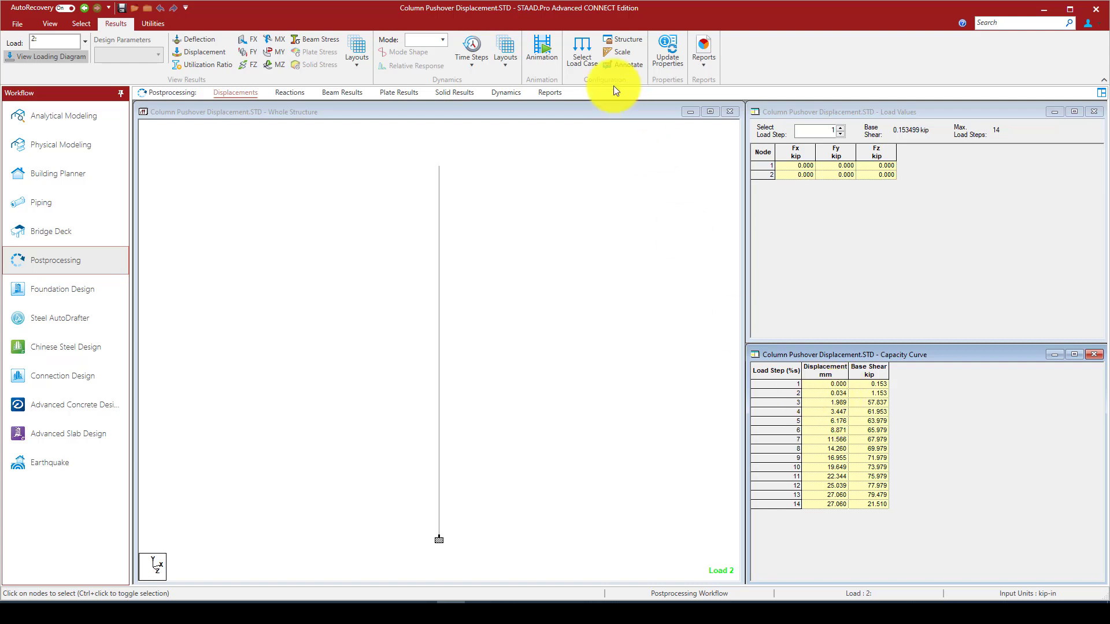
Display the pushover node results and examine the node displacements and support reactions at load step 1.
click(552, 63)
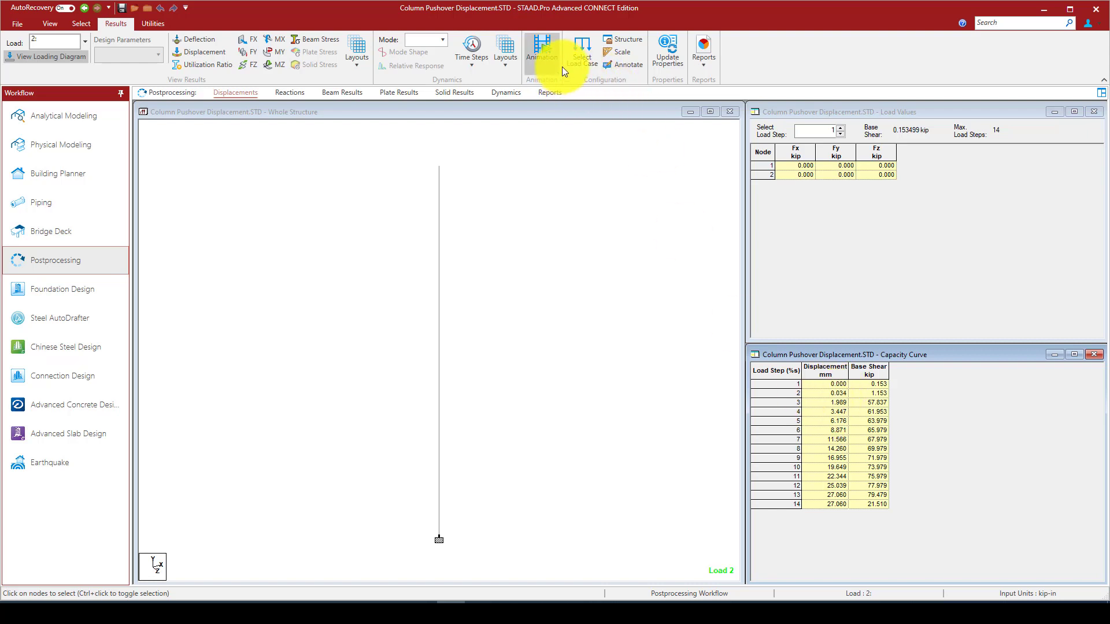
click(507, 63)
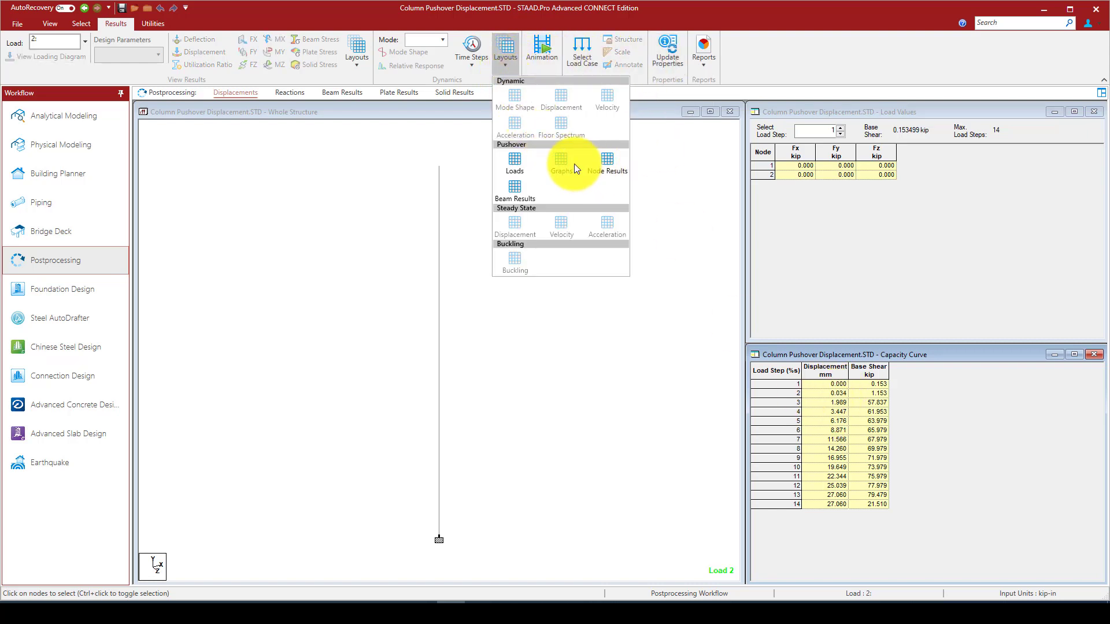
click(607, 164)
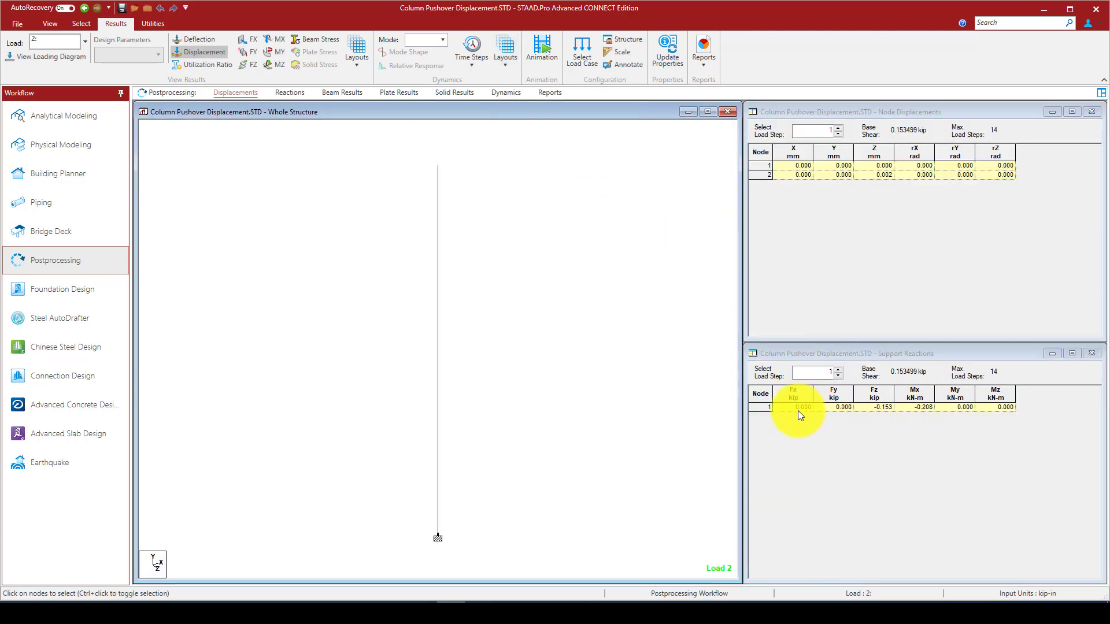
click(875, 408)
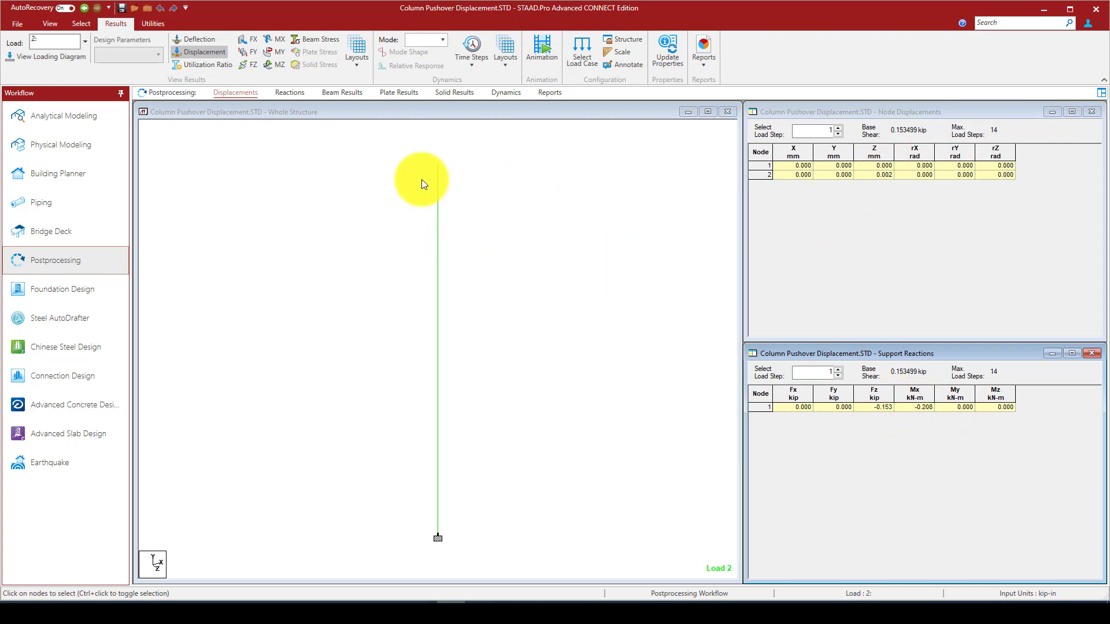
Step the pushover node results through to load step 14, examining the column's displacements and support reactions at each load step.
click(838, 127)
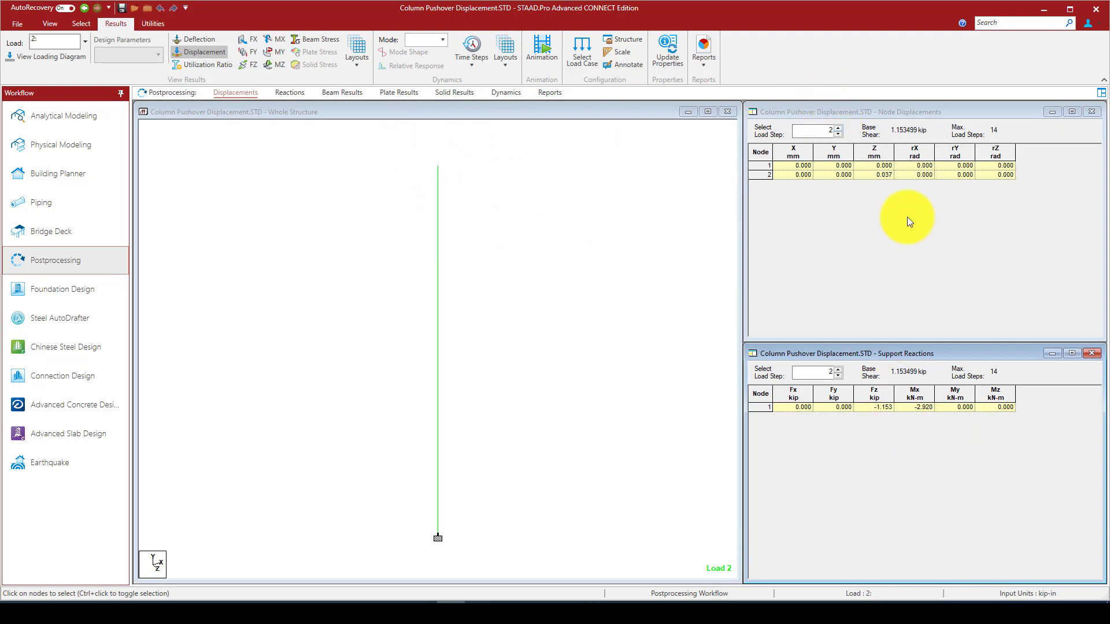
click(837, 127)
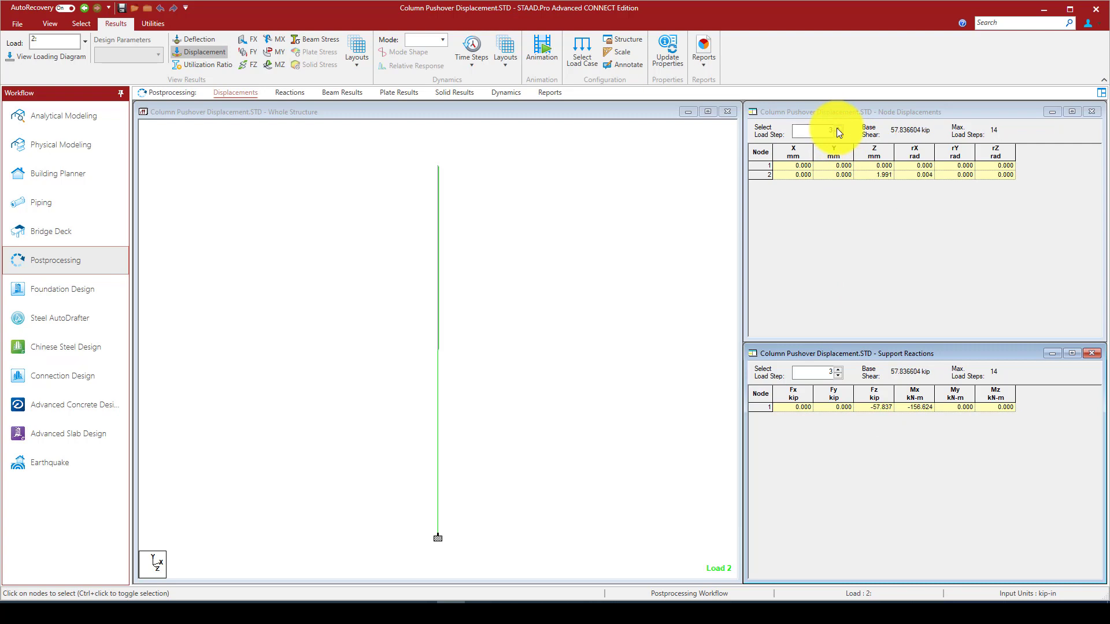
click(838, 129)
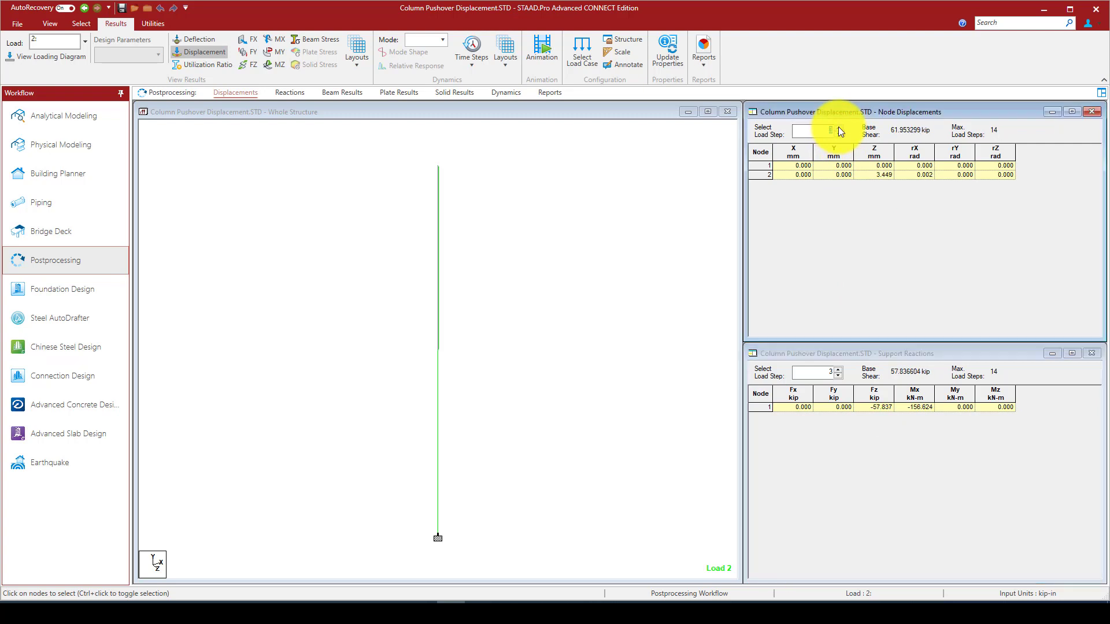
click(839, 128)
click(838, 129)
click(838, 128)
click(838, 128)
click(839, 129)
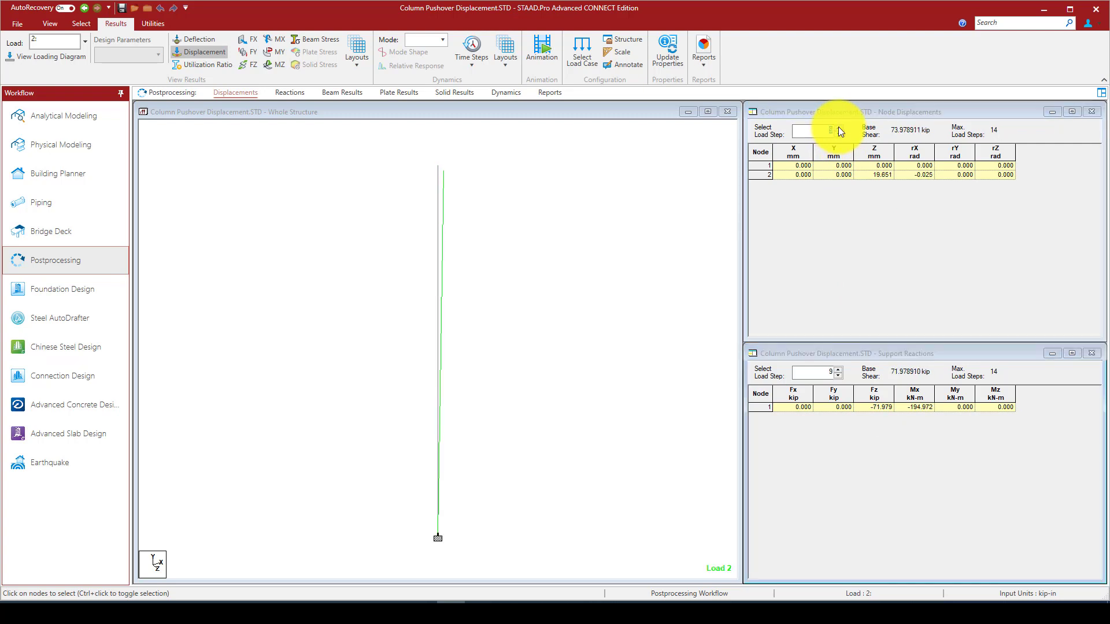
click(838, 129)
click(838, 129)
click(838, 128)
click(838, 128)
click(838, 128)
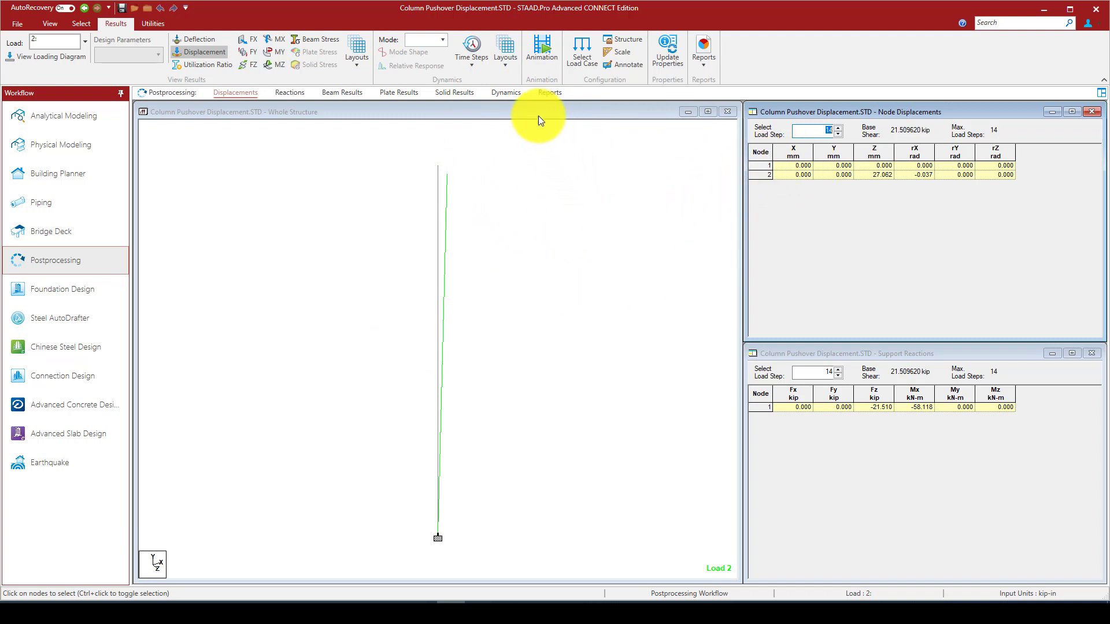
Display the report preview page with the job information for the whole structure.
click(542, 51)
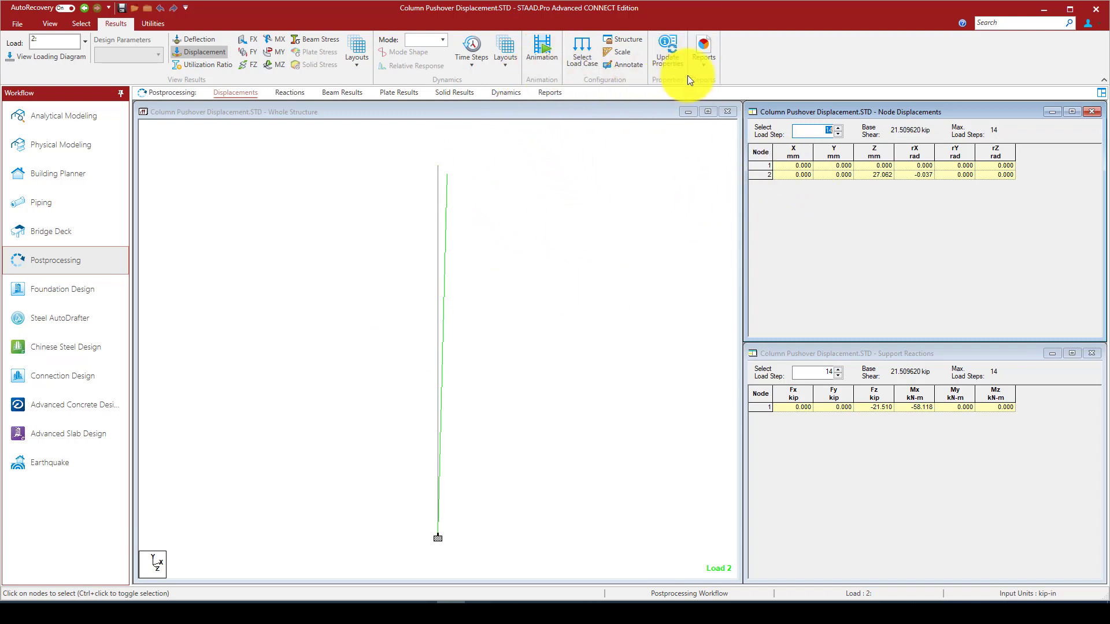
click(705, 65)
click(701, 62)
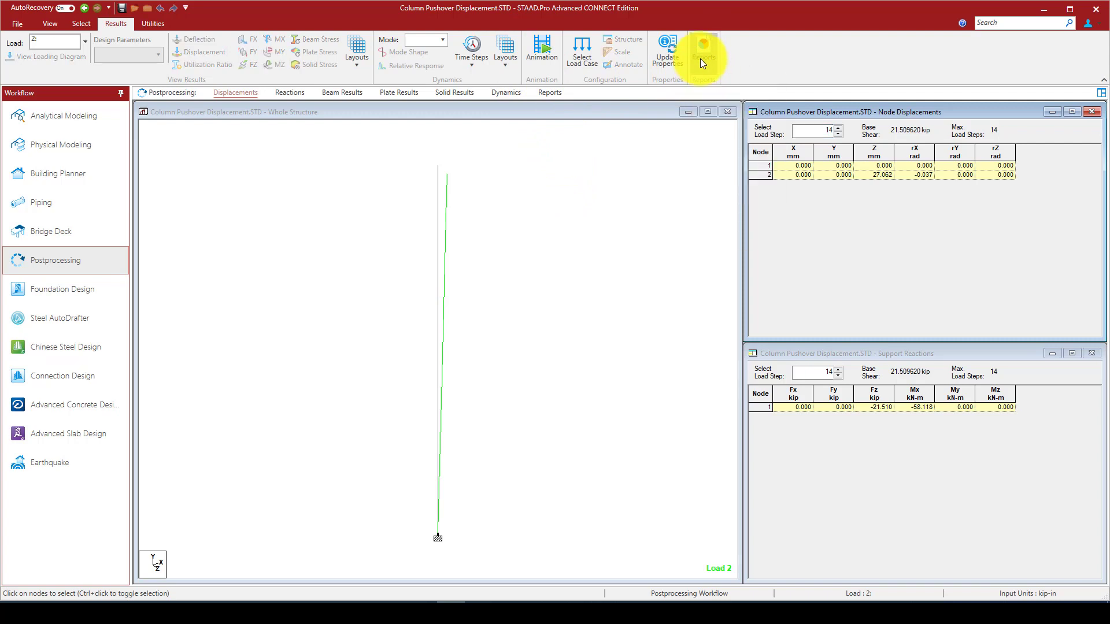
click(549, 92)
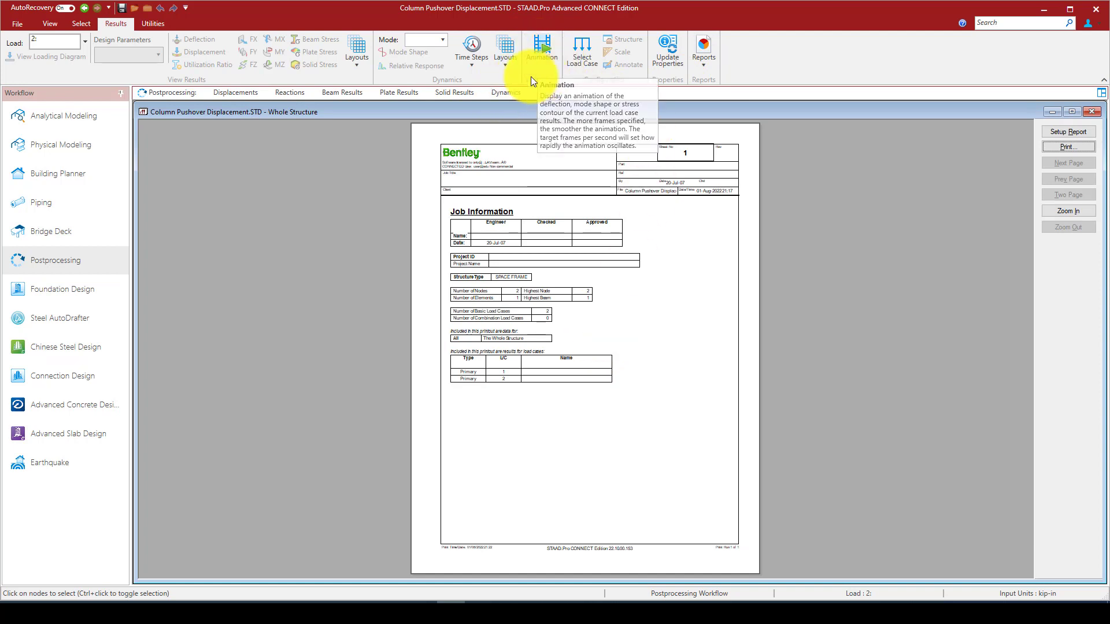
Return to the pushover graphs layout and examine the capacity curve alongside its table of displacement and base shear by load step.
click(507, 60)
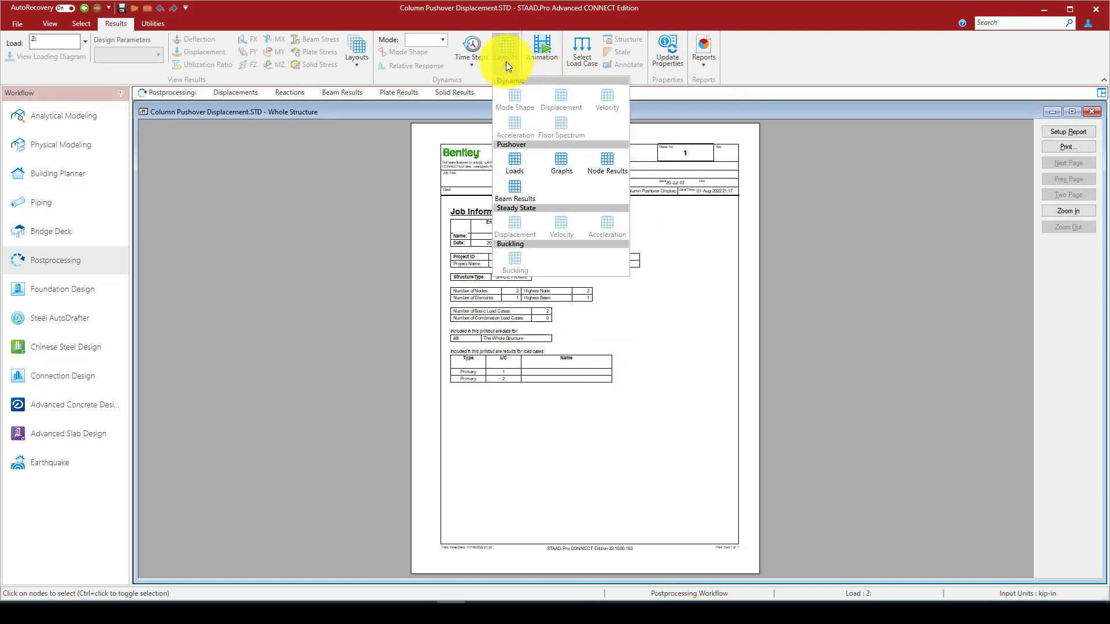
click(561, 164)
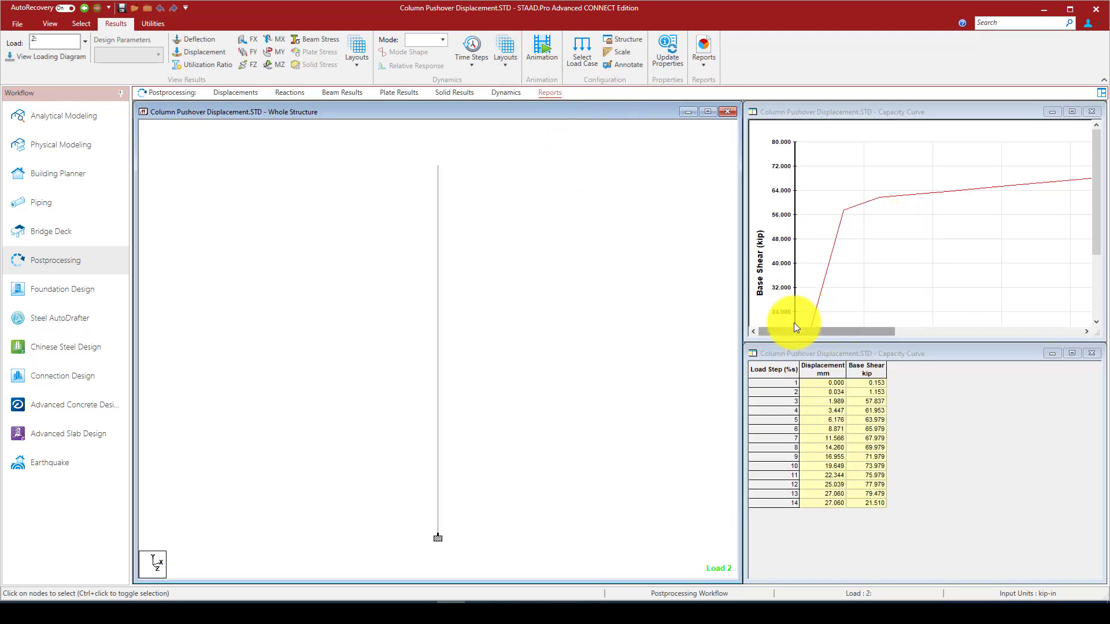
scroll(943, 178, down, 2)
scroll(856, 226, down, 1)
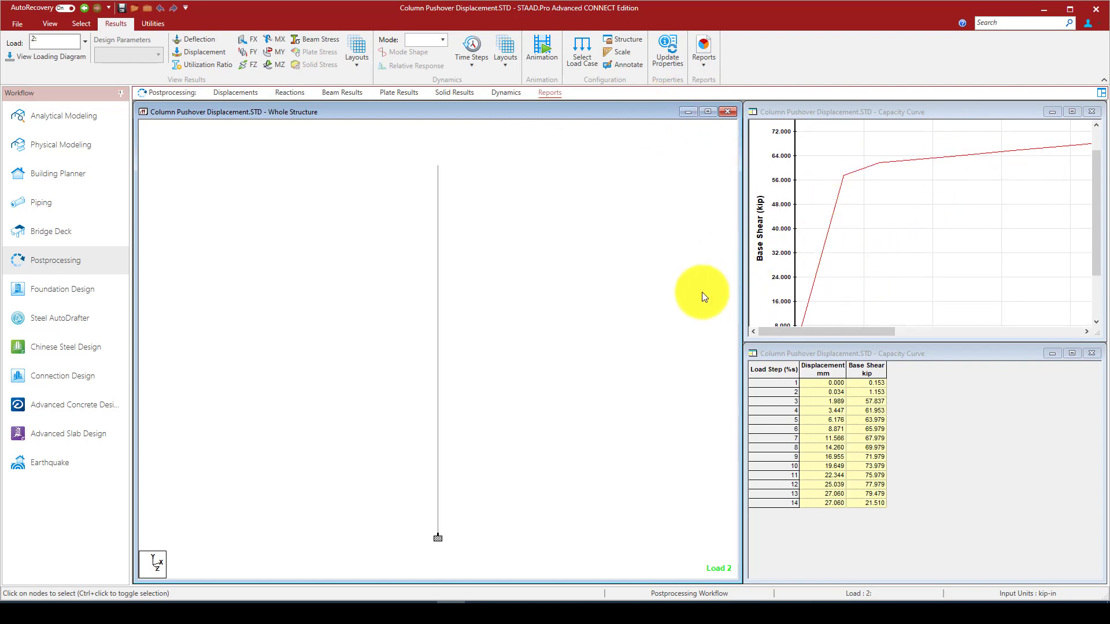
mouse_move(921, 343)
mouse_down()
mouse_move(921, 372)
mouse_move(917, 339)
mouse_up()
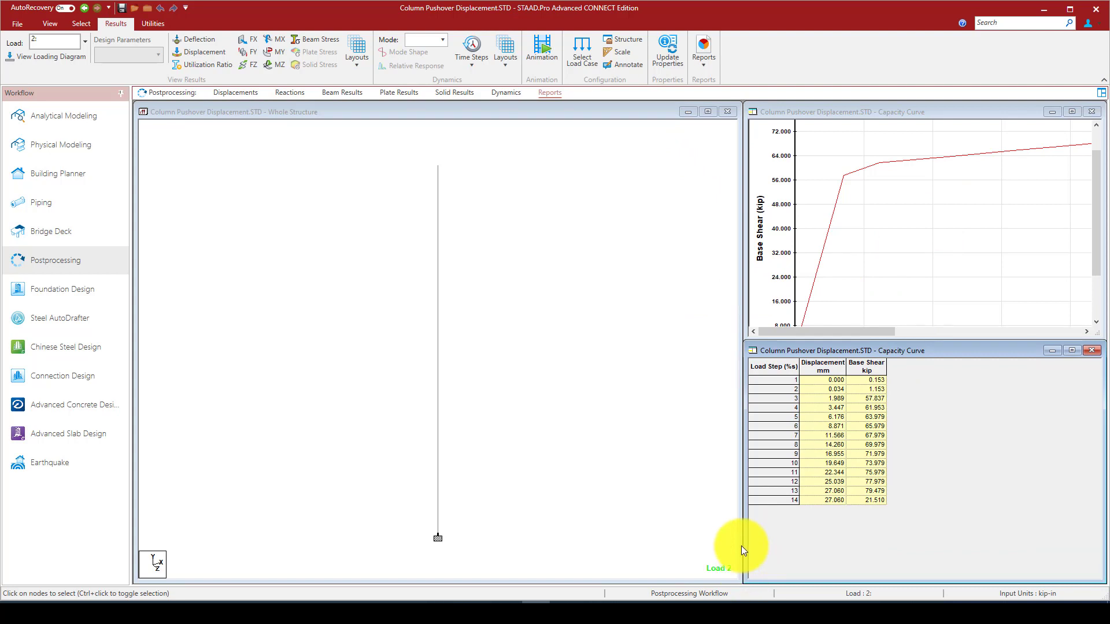